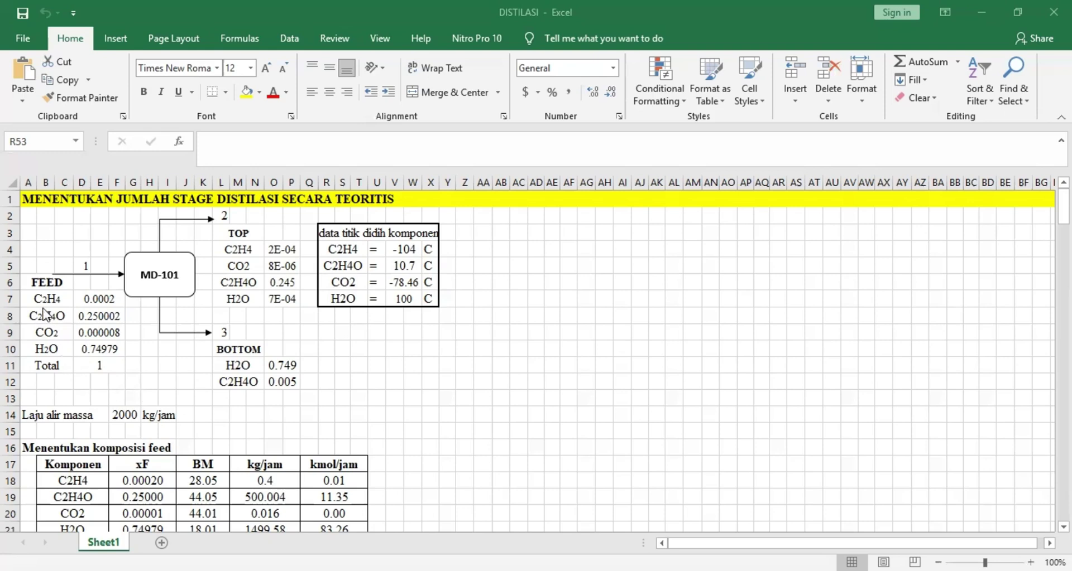
# Review the feed component labels C2H4, C2H4O, CO2 and H2O
pyautogui.click(55, 352)
pyautogui.press('Up')
pyautogui.press('Up')
pyautogui.press('Down')
pyautogui.press('Down')
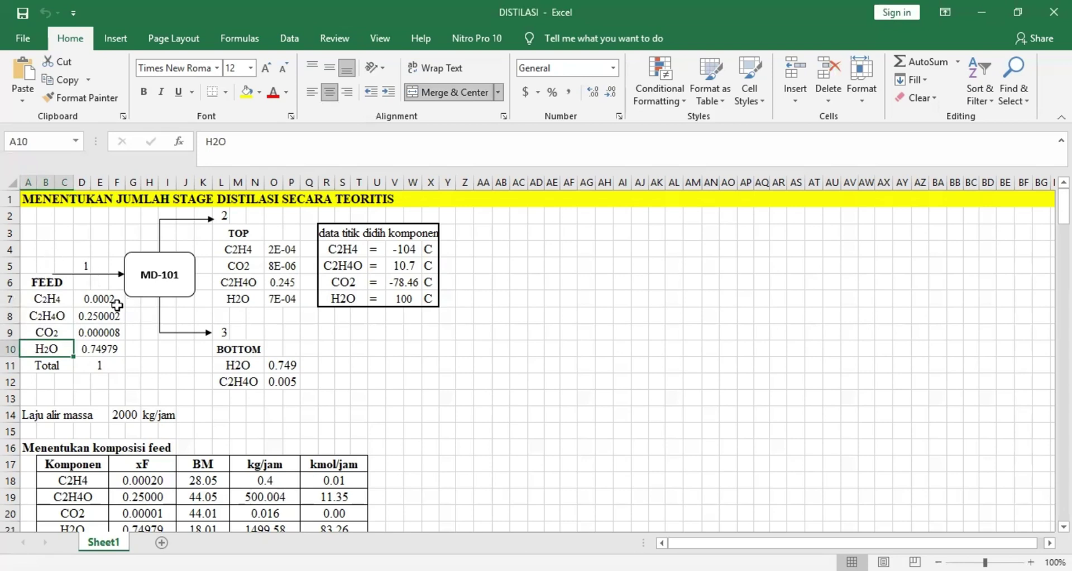
pyautogui.click(40, 315)
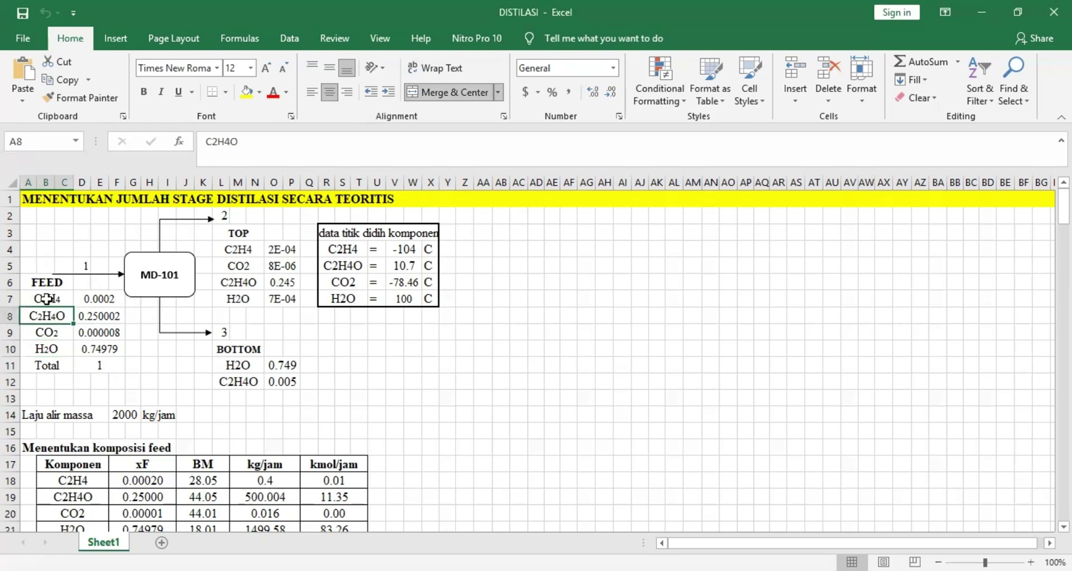
pyautogui.click(50, 293)
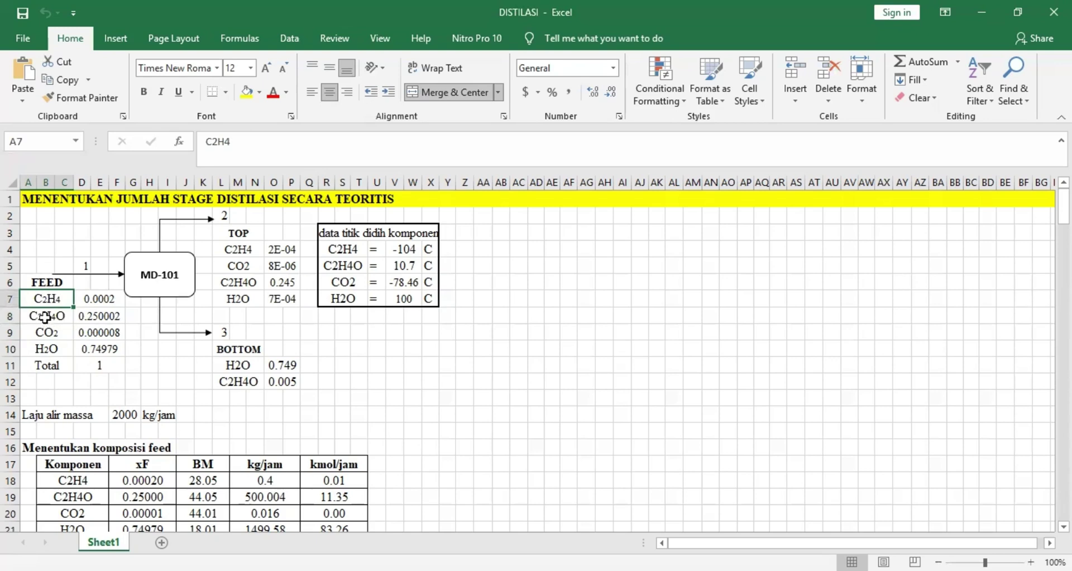
pyautogui.click(44, 314)
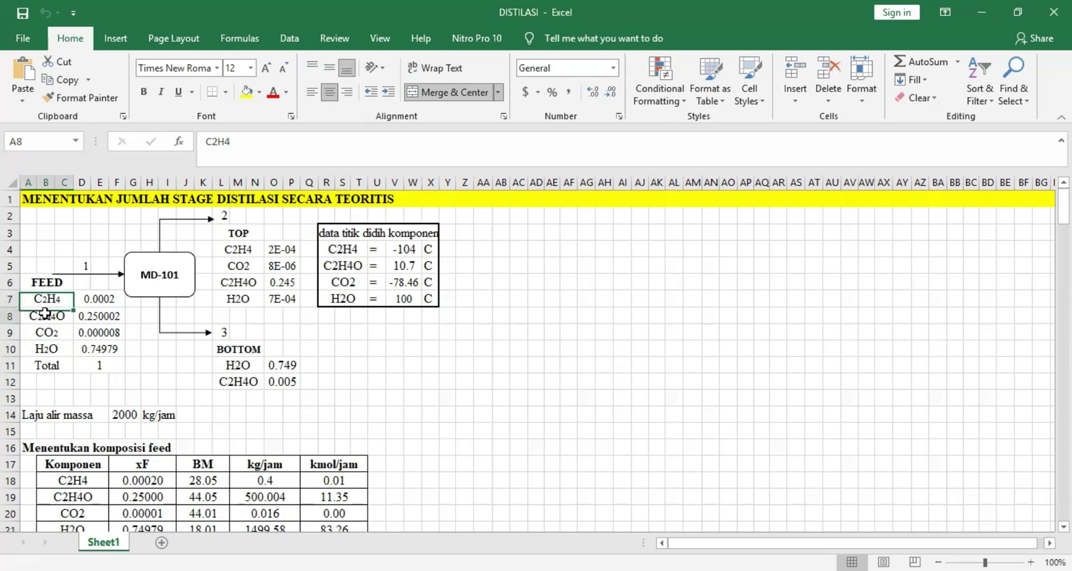
pyautogui.click(60, 332)
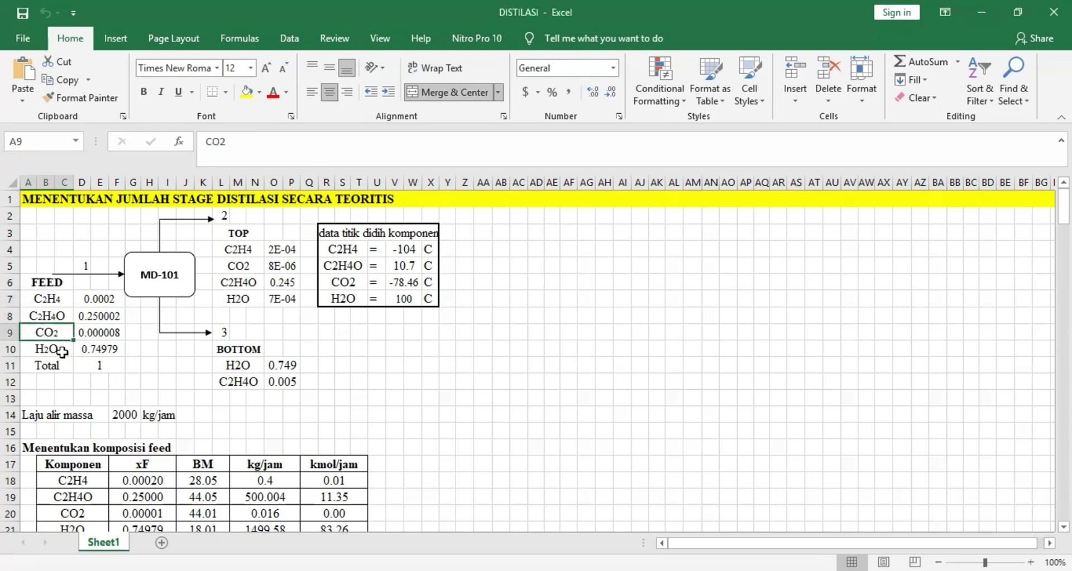
pyautogui.click(61, 349)
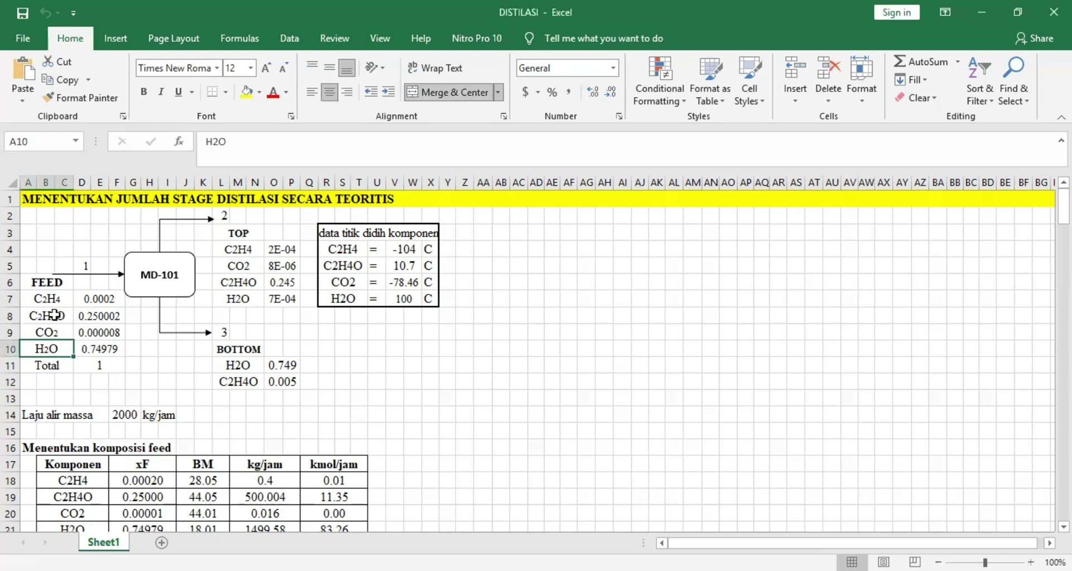
pyautogui.click(54, 316)
pyautogui.click(58, 349)
pyautogui.click(64, 299)
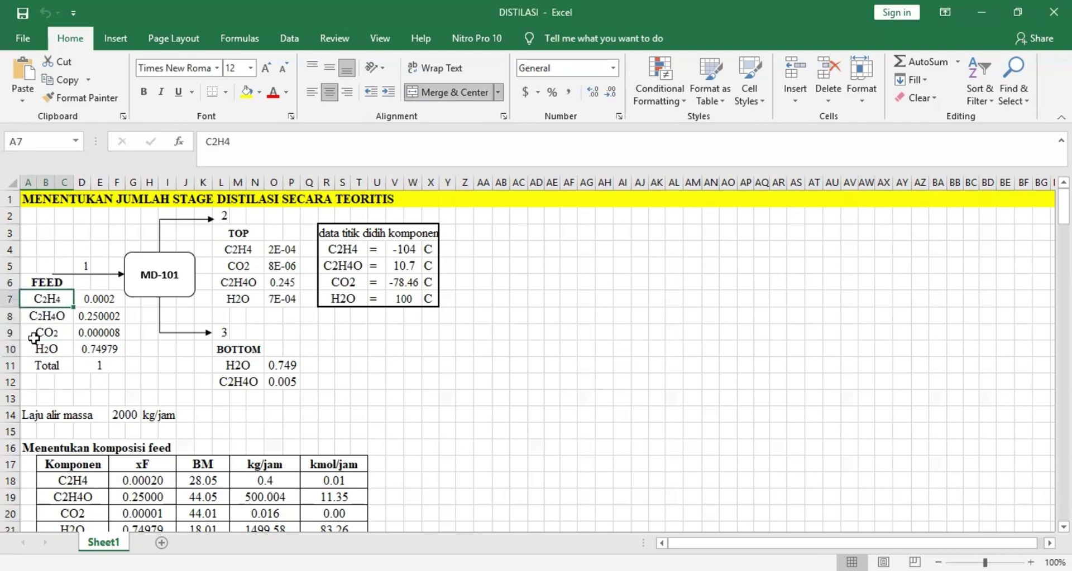
pyautogui.click(36, 331)
pyautogui.click(60, 300)
pyautogui.click(47, 334)
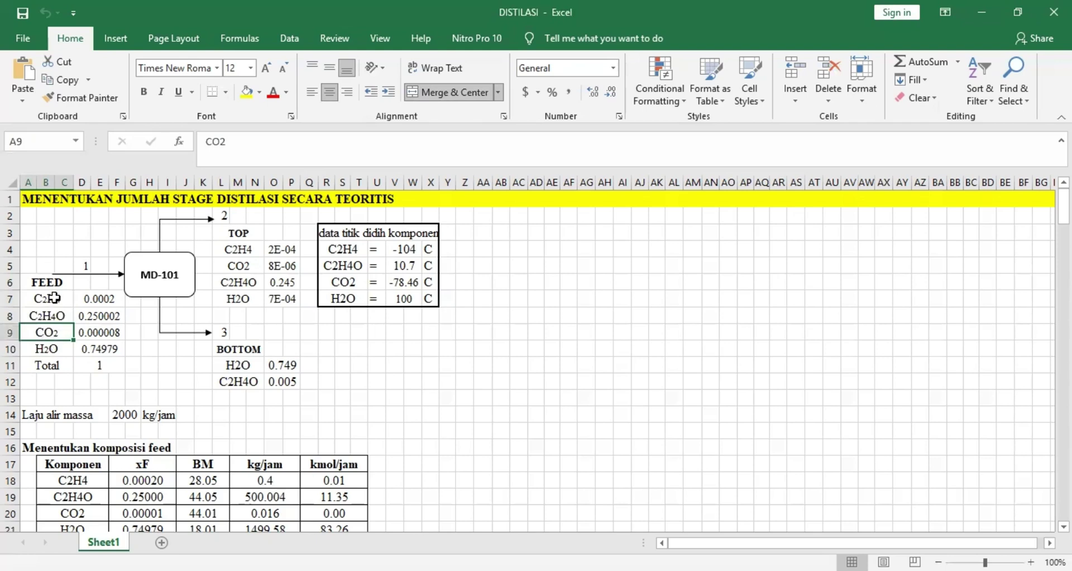
pyautogui.click(55, 301)
pyautogui.click(38, 331)
pyautogui.click(58, 295)
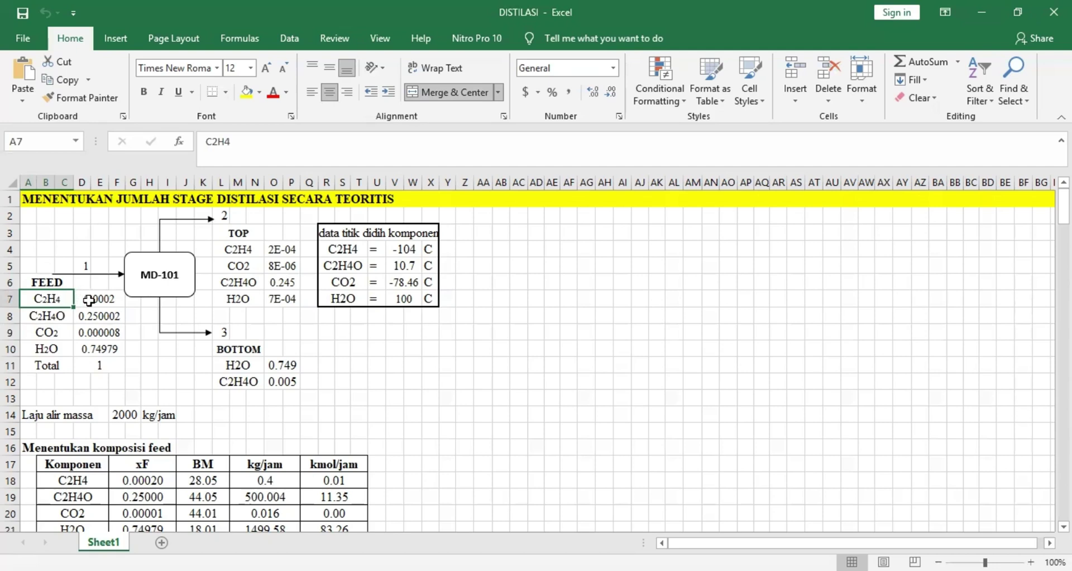
# Highlight the feed composition block and its fraction values
pyautogui.moveTo(89, 299); pyautogui.dragTo(99, 352)
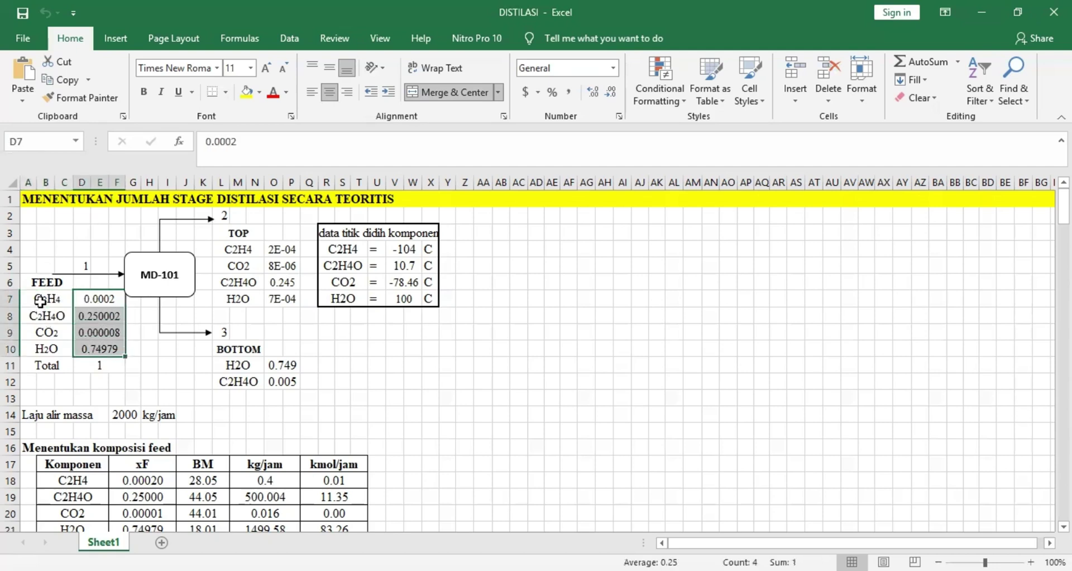
pyautogui.click(57, 306)
pyautogui.moveTo(58, 306); pyautogui.dragTo(112, 360)
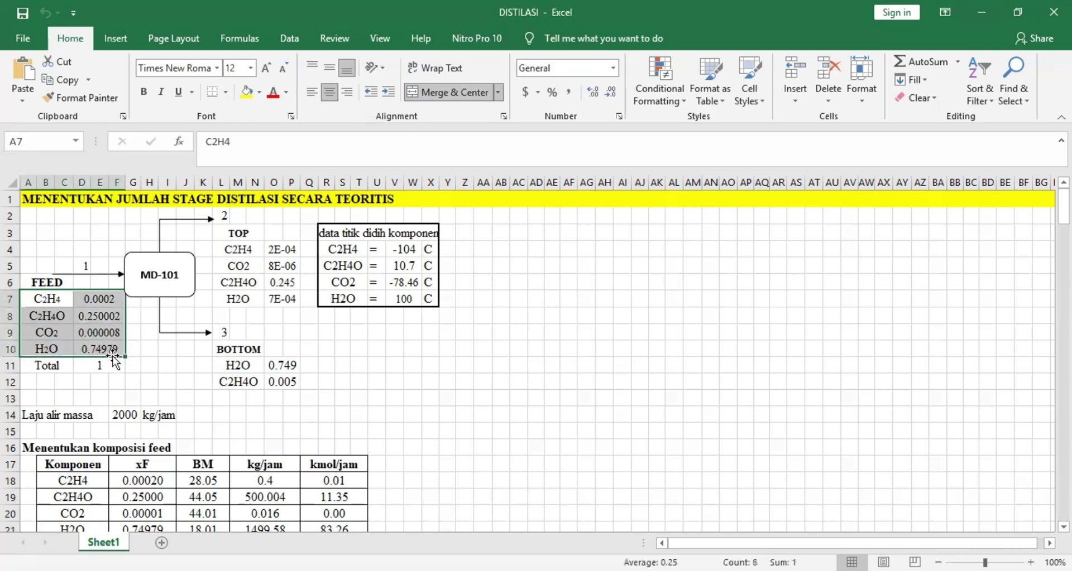
pyautogui.click(167, 365)
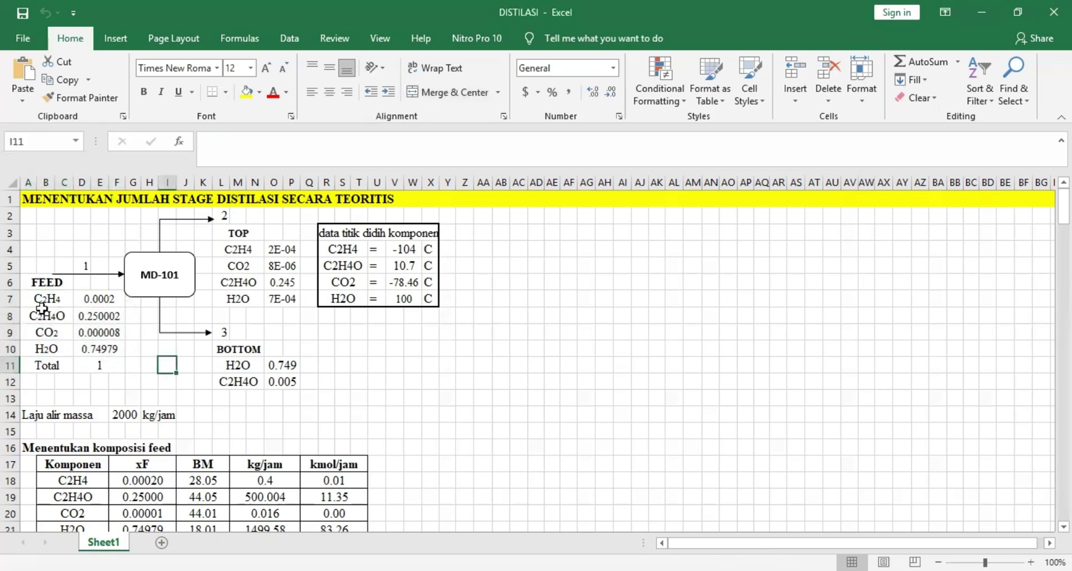
# Trace the BOTTOM stream and top C2H4O fraction formulas back to the feed
pyautogui.click(31, 350)
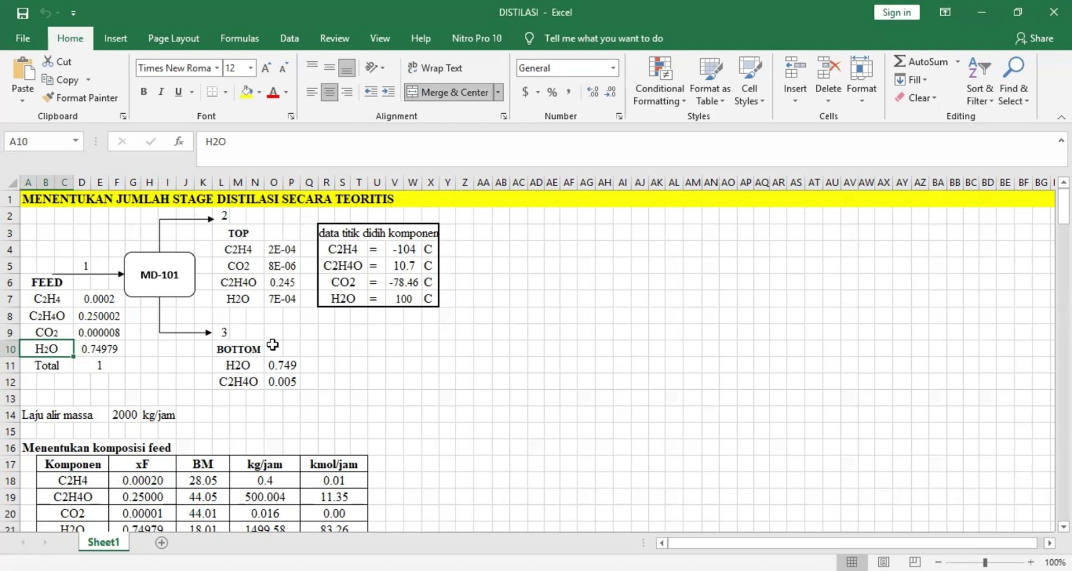
pyautogui.click(38, 315)
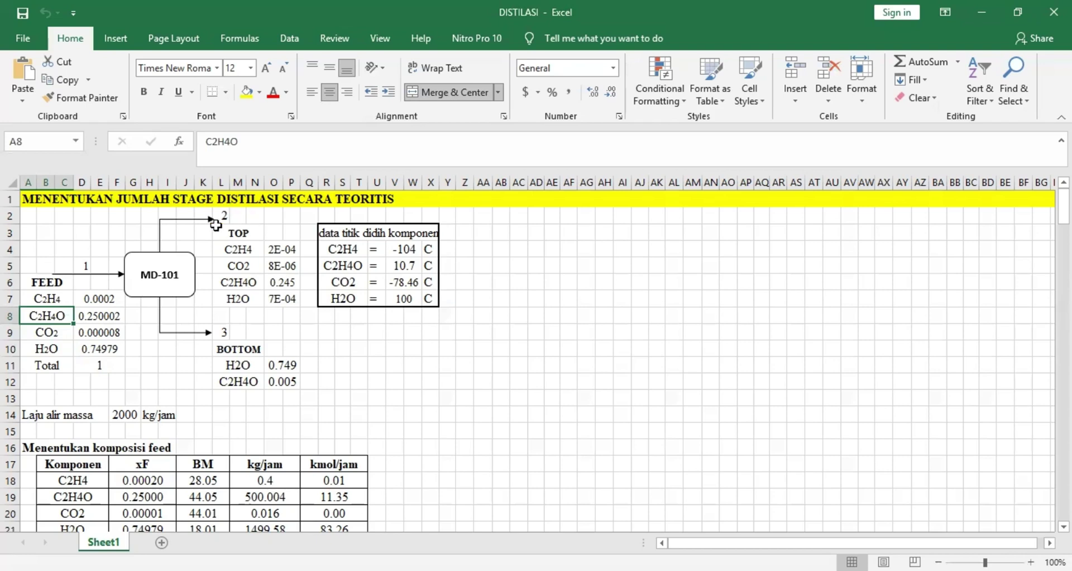
pyautogui.click(56, 350)
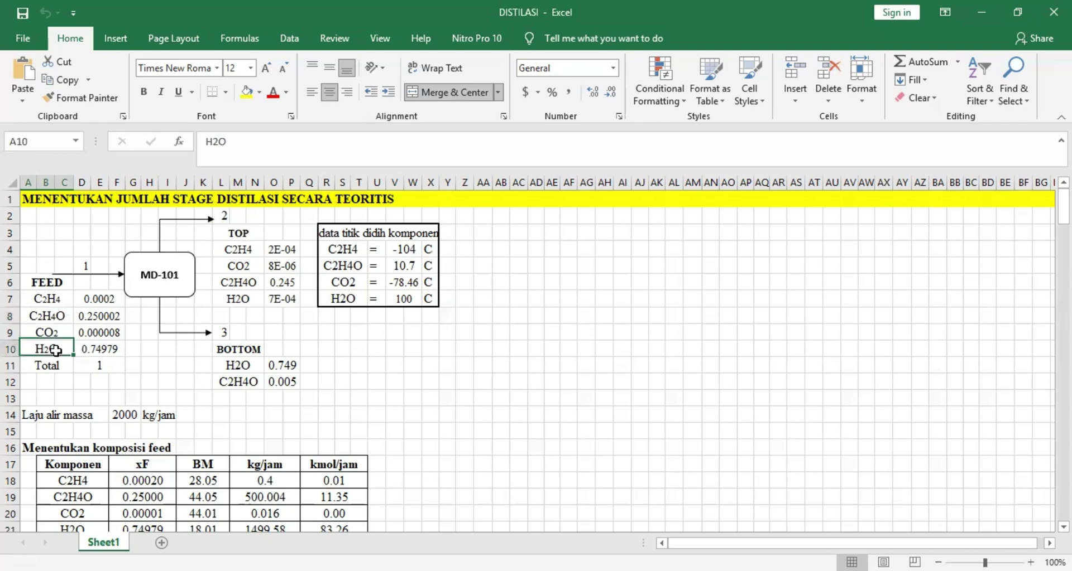
pyautogui.click(258, 345)
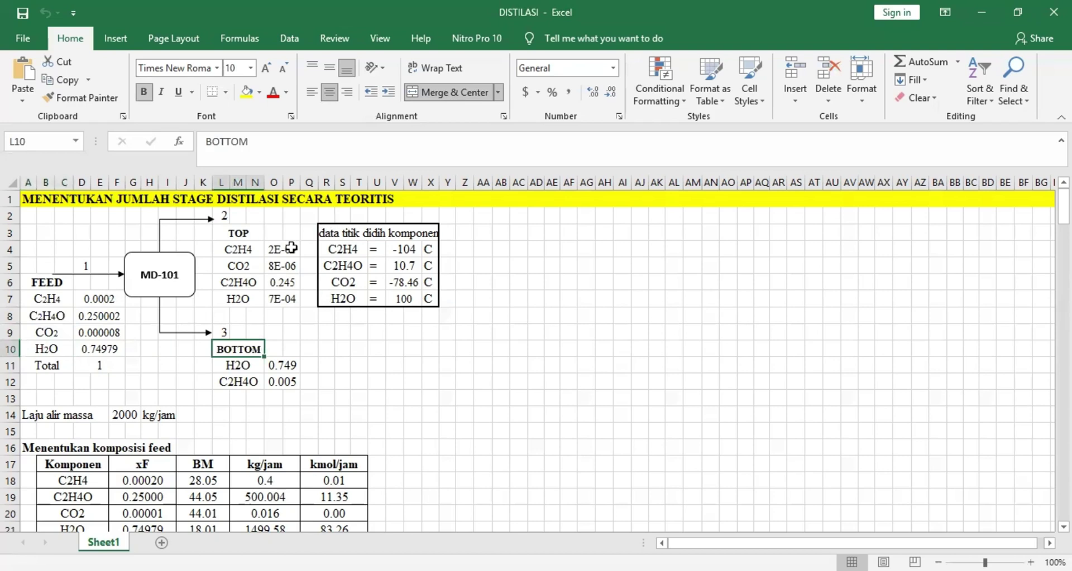
pyautogui.click(431, 331)
pyautogui.click(249, 281)
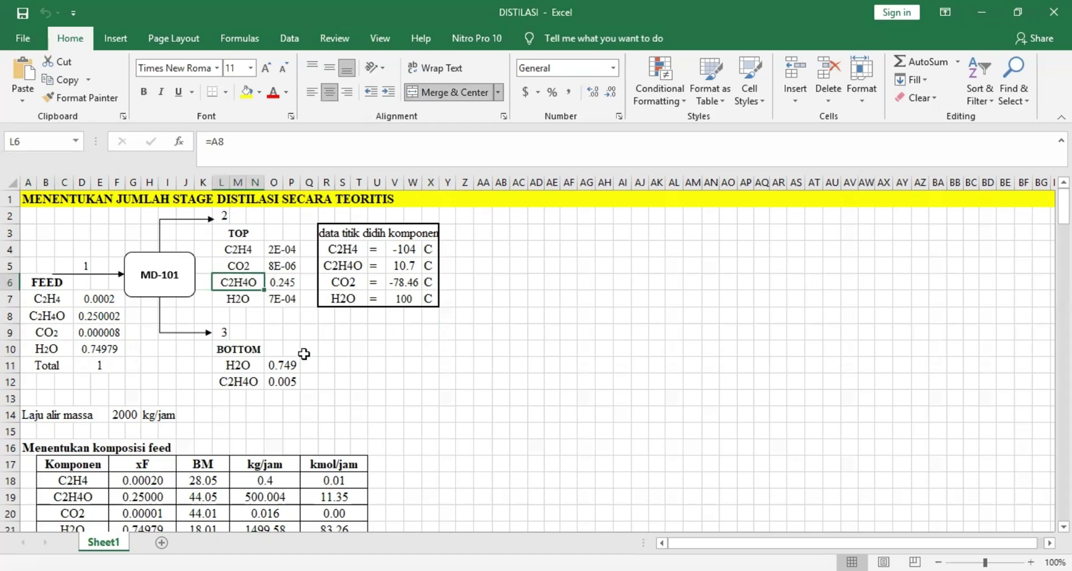
pyautogui.click(283, 282)
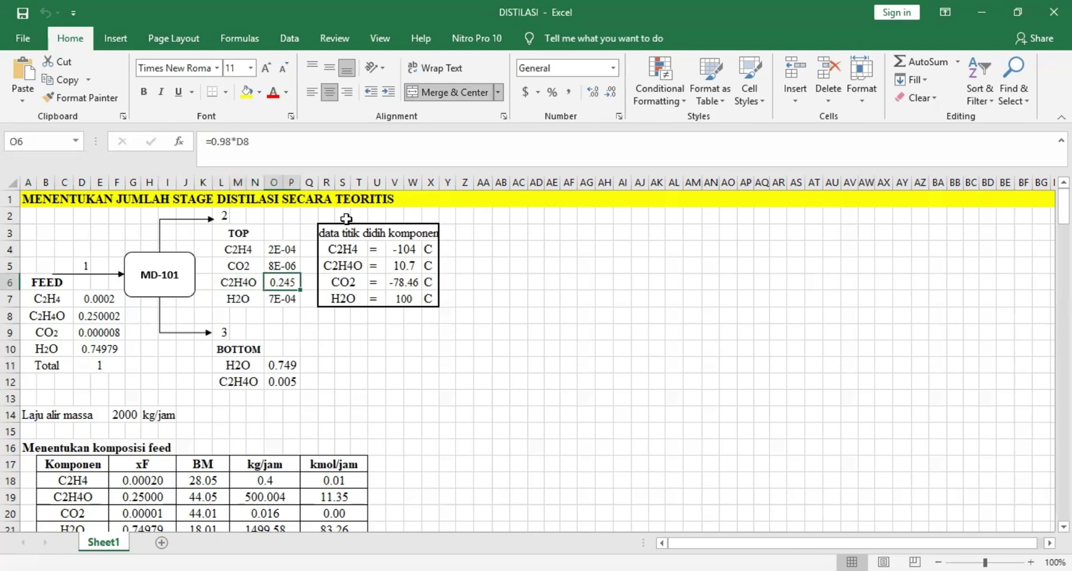
pyautogui.click(391, 405)
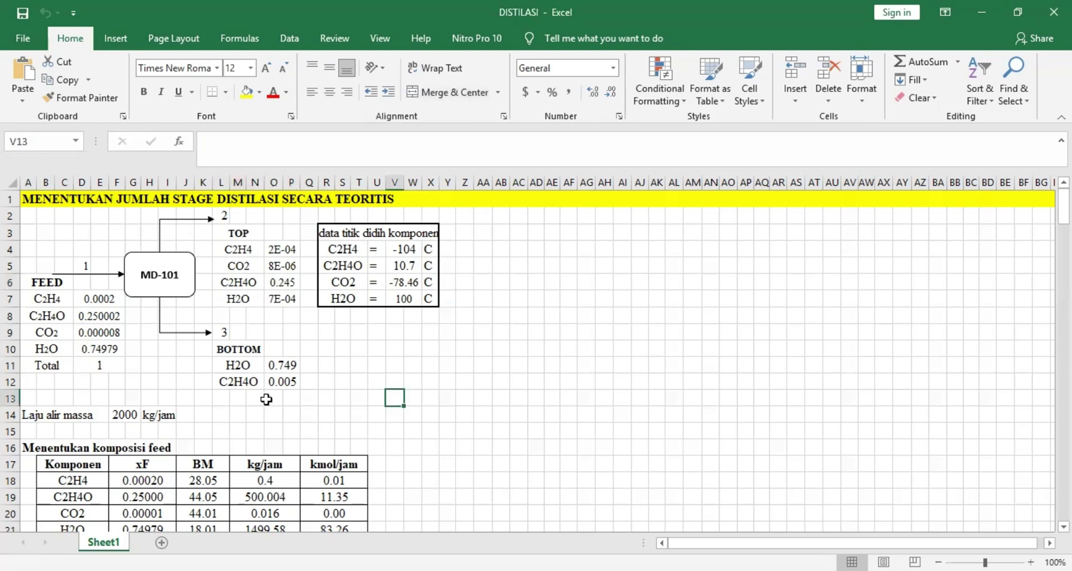
# Confirm the feed mole fractions sum to 1
pyautogui.scroll(-1, 266, 398)
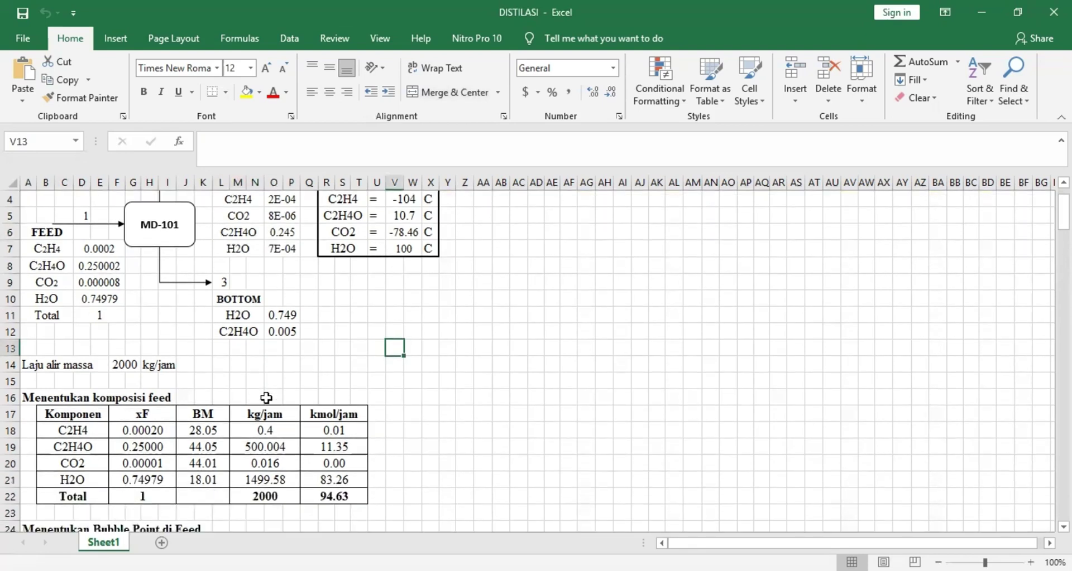
pyautogui.scroll(-1, 266, 398)
pyautogui.scroll(-1, 266, 398)
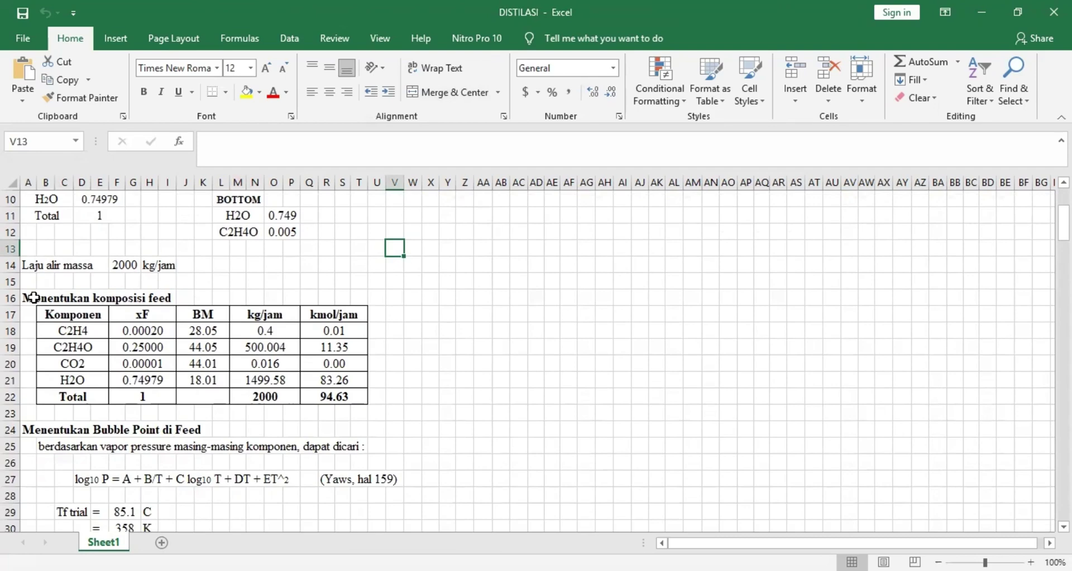
pyautogui.scroll(1, 139, 292)
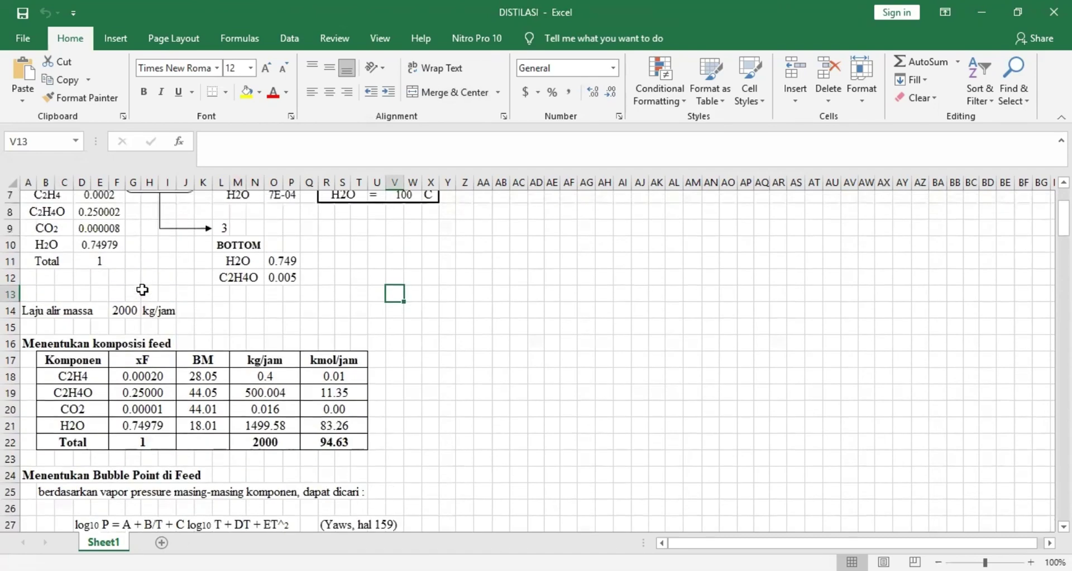
pyautogui.scroll(1, 111, 268)
pyautogui.moveTo(88, 250); pyautogui.dragTo(106, 311)
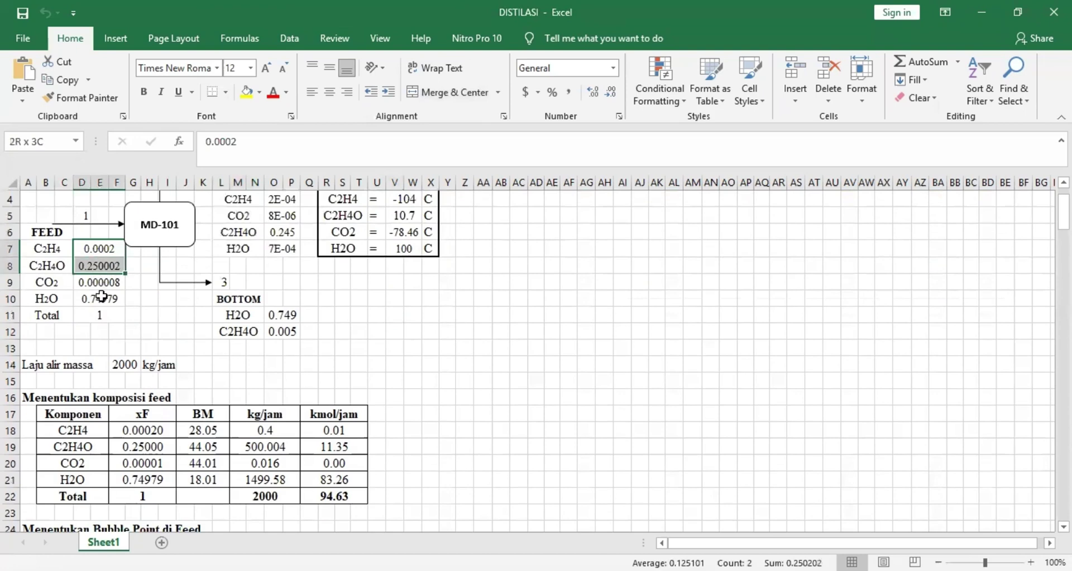
pyautogui.click(167, 314)
# Inspect the feed table: C2H4 molecular weight 28.05, 2000 kg/jam flow, and each kg/jam formula
pyautogui.scroll(-1, 172, 320)
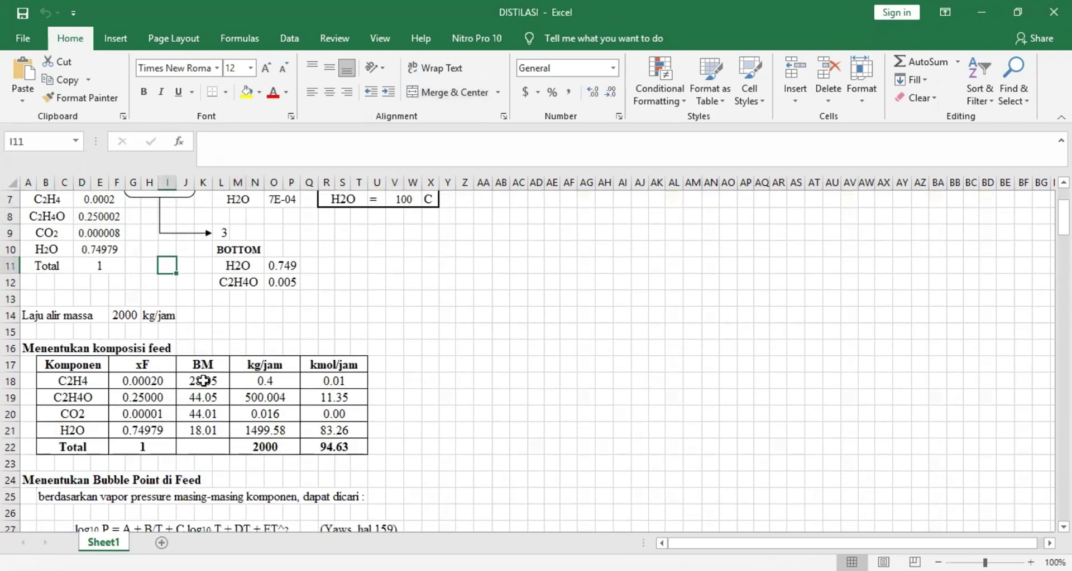
pyautogui.click(202, 381)
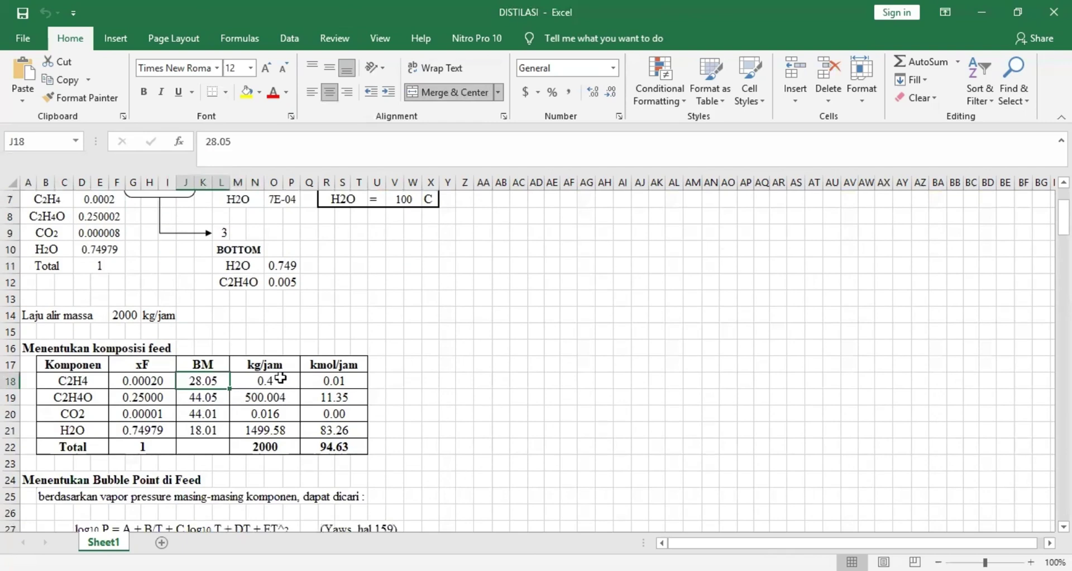
pyautogui.click(284, 378)
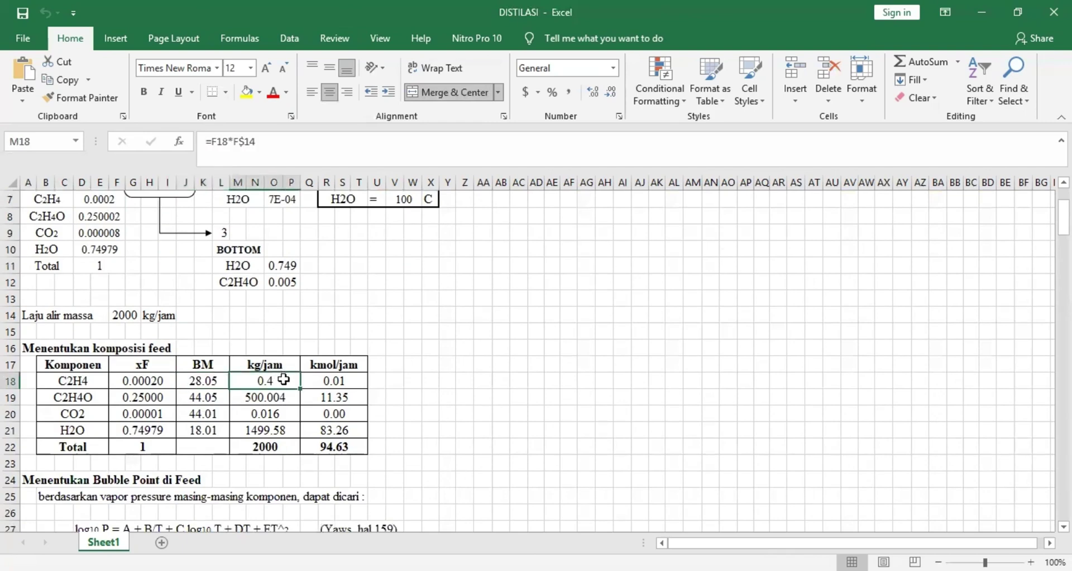
pyautogui.click(124, 377)
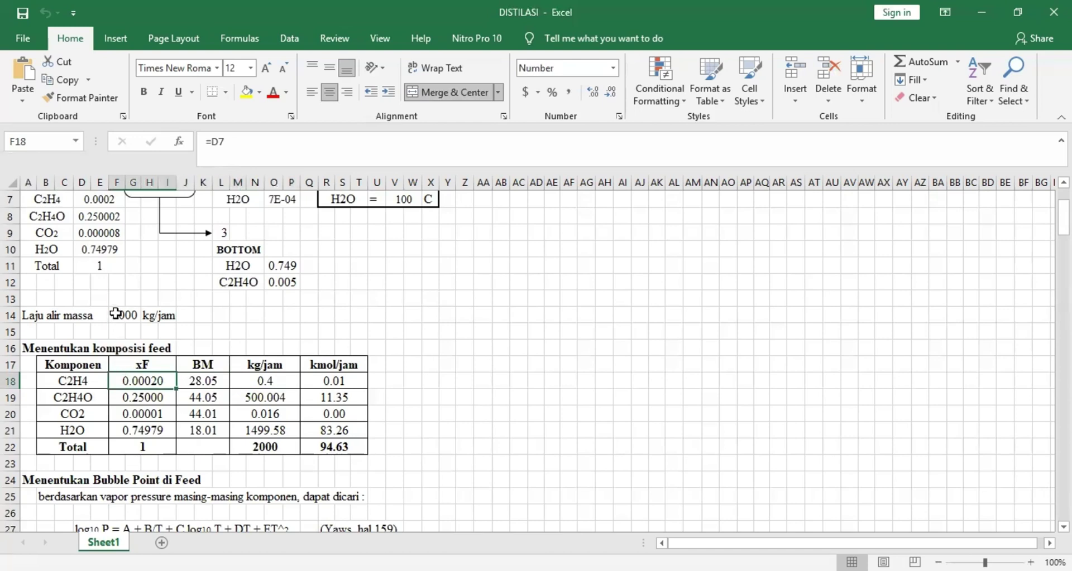
pyautogui.click(116, 314)
pyautogui.click(257, 379)
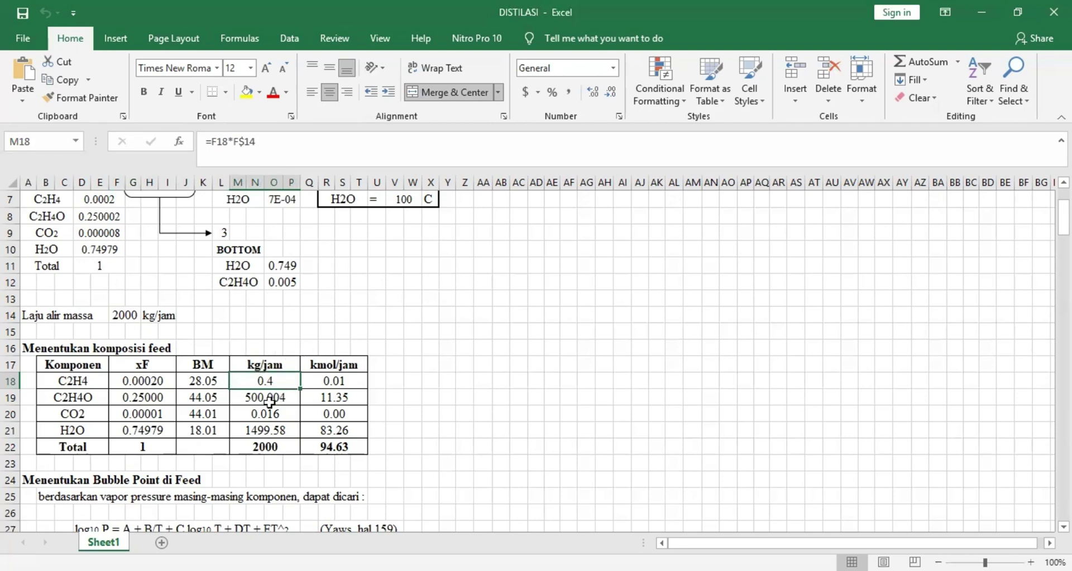
pyautogui.click(269, 402)
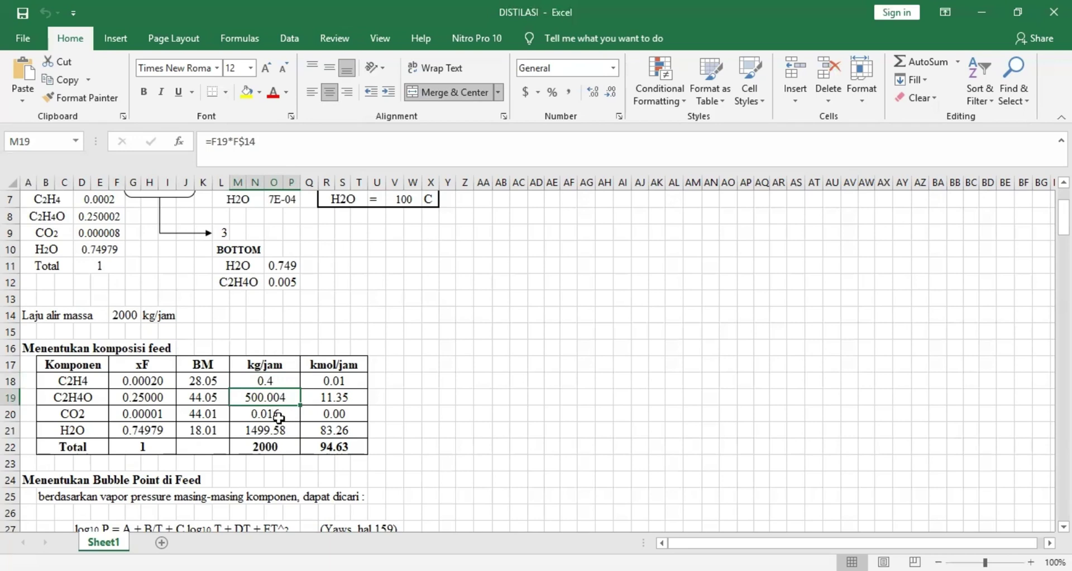
pyautogui.click(279, 415)
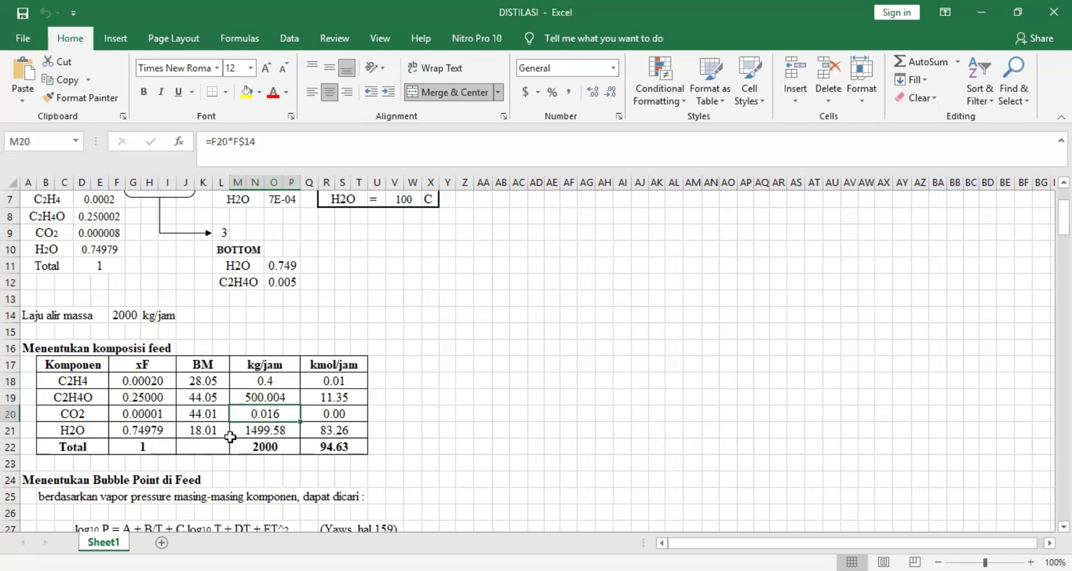
pyautogui.click(278, 433)
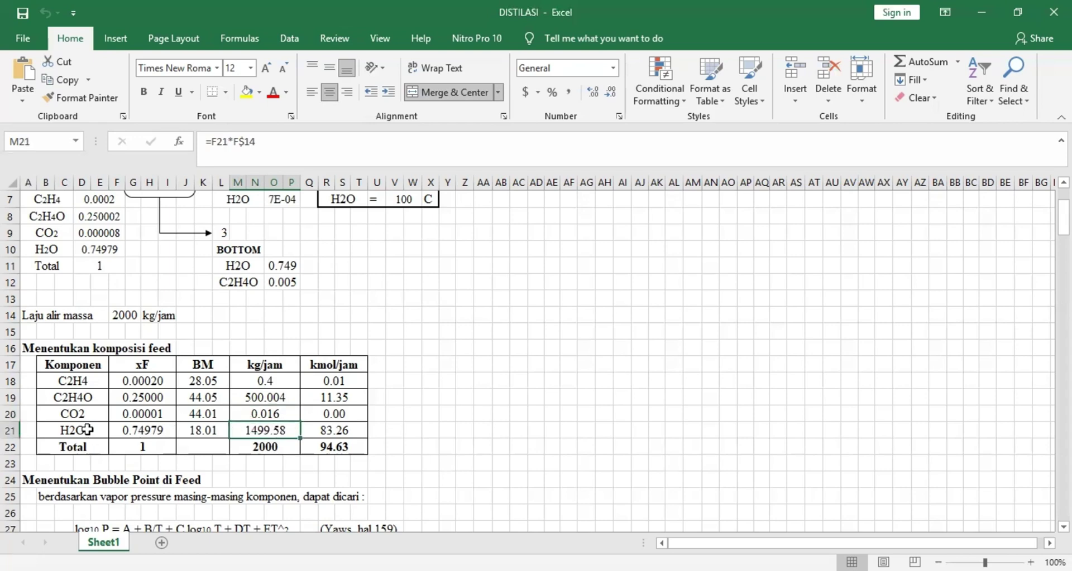
pyautogui.click(55, 395)
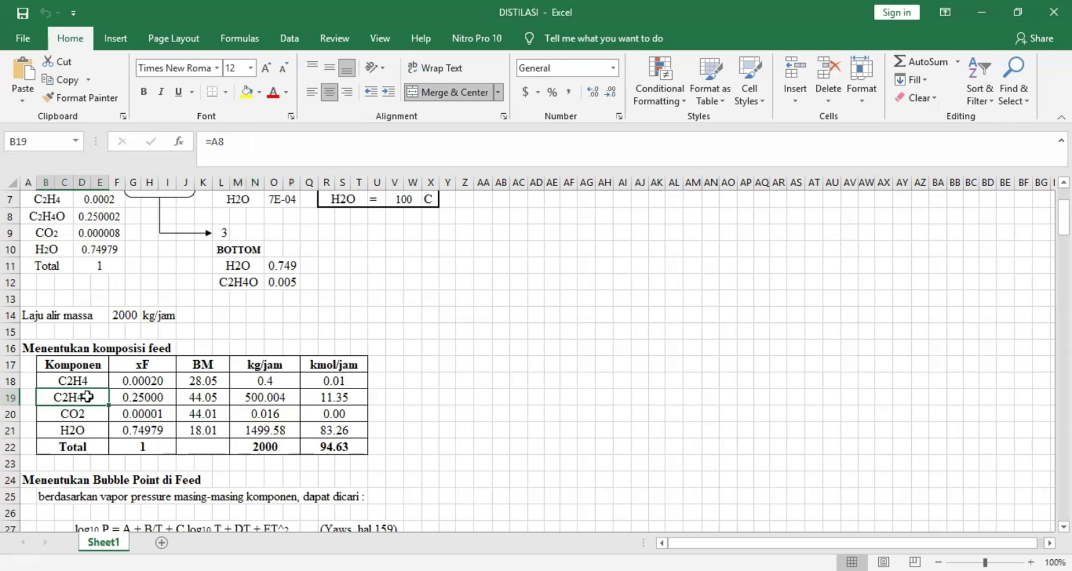
pyautogui.moveTo(87, 396); pyautogui.dragTo(316, 395)
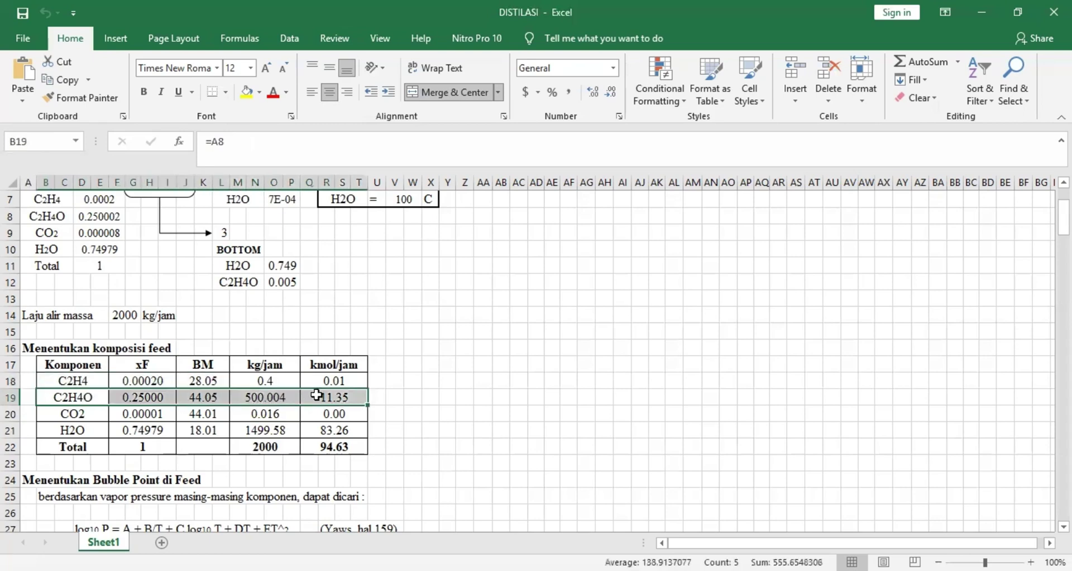
pyautogui.click(413, 378)
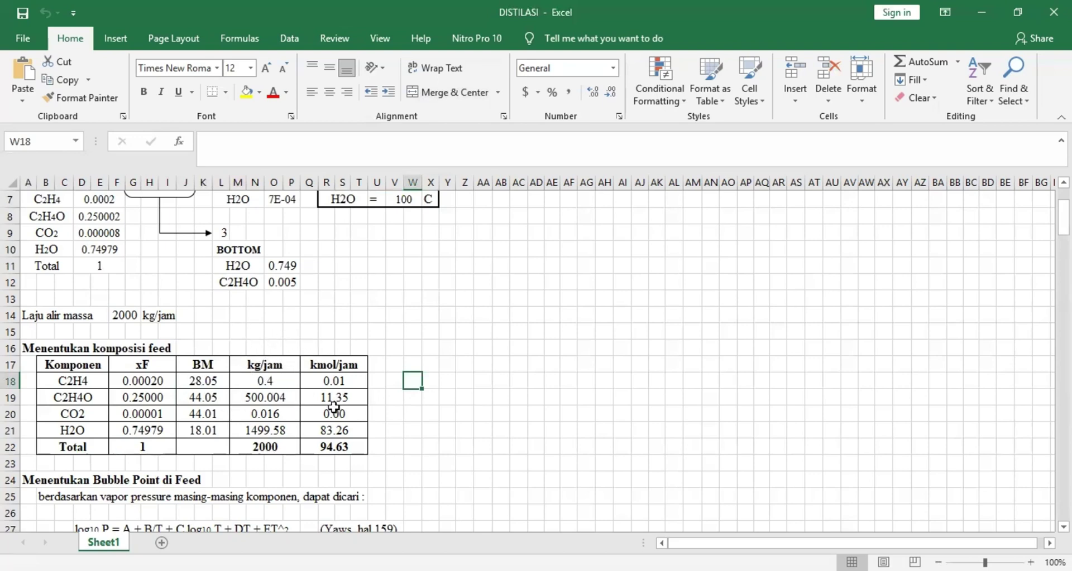
# Scroll down to the vapour pressure equation
pyautogui.scroll(-1, 333, 407)
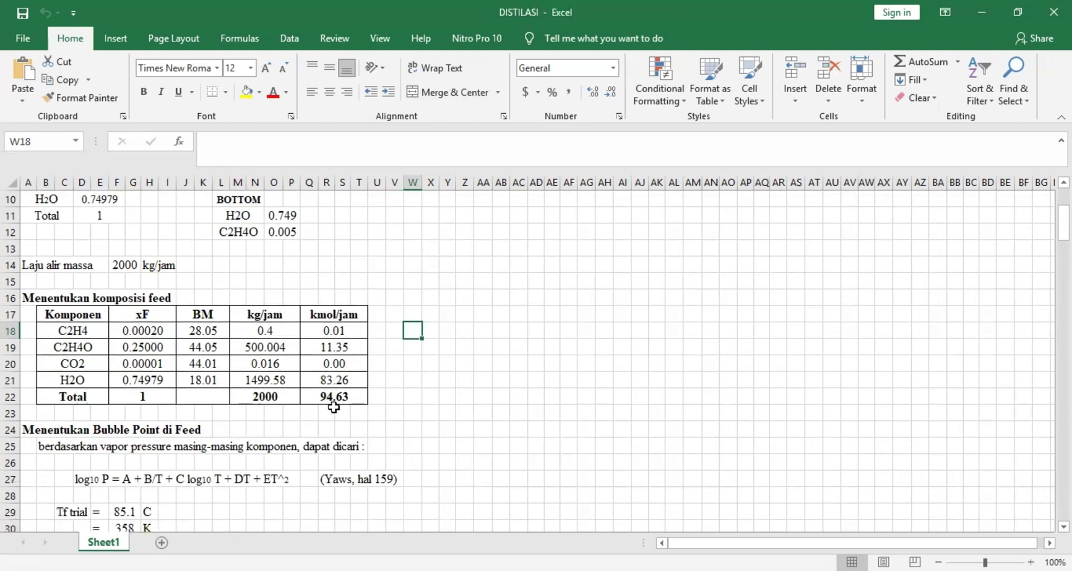
pyautogui.click(435, 375)
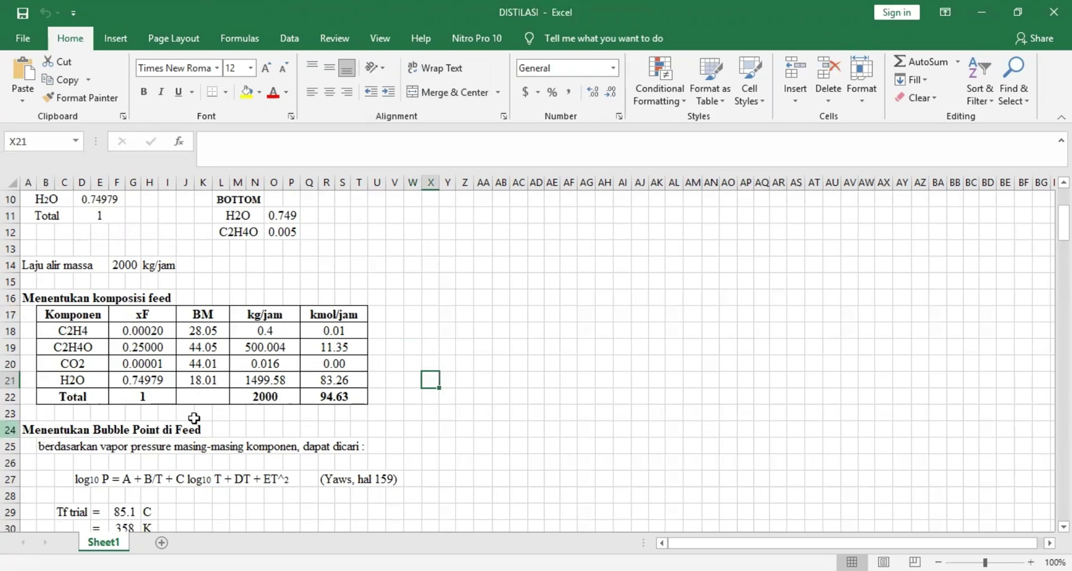
pyautogui.scroll(-1, 320, 385)
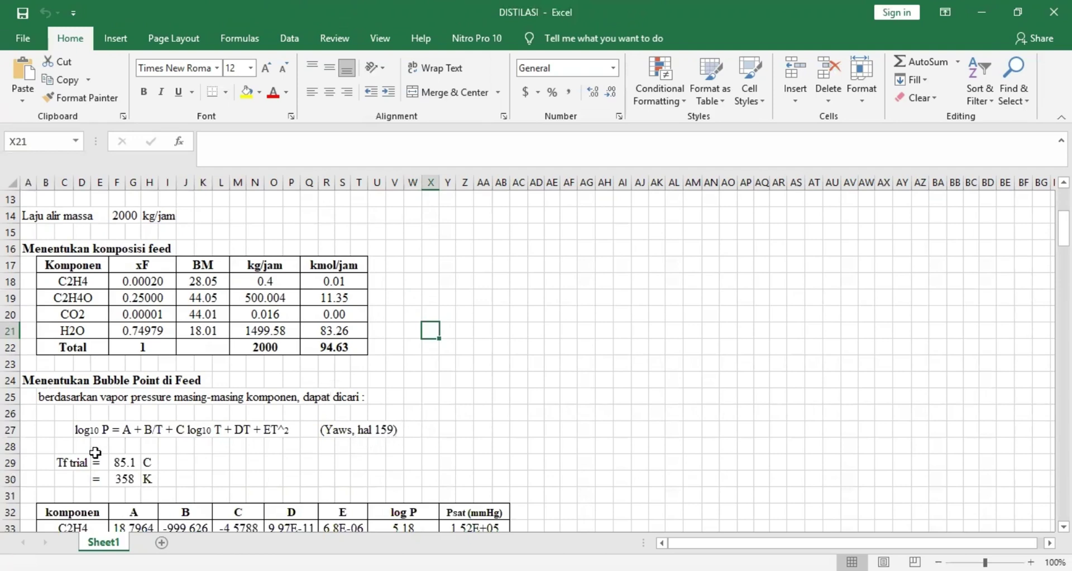
pyautogui.moveTo(64, 431)
pyautogui.mouseDown()
pyautogui.moveTo(72, 420)
pyautogui.moveTo(72, 431)
pyautogui.mouseUp()
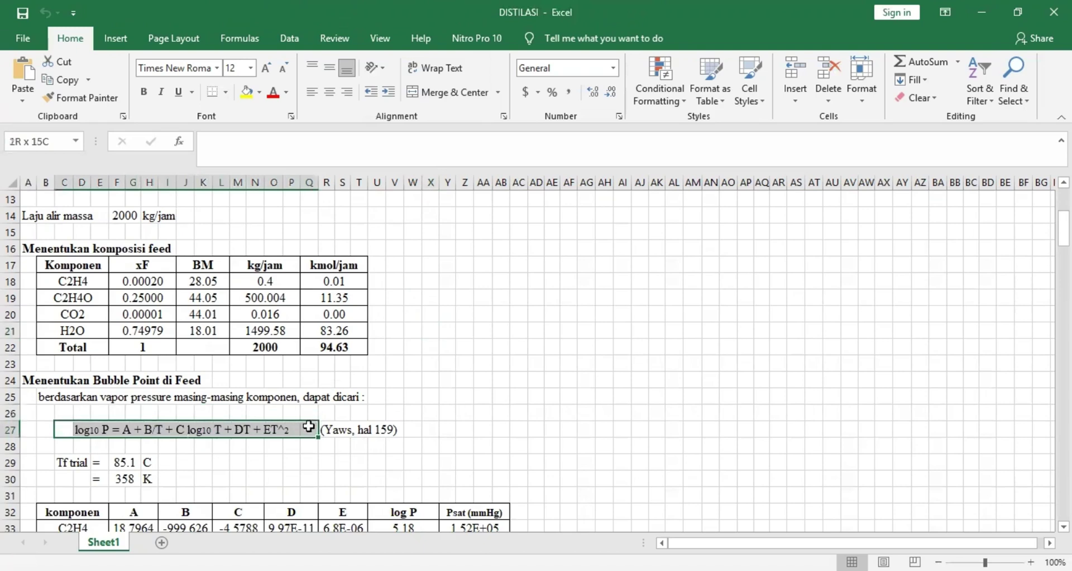
pyautogui.click(445, 382)
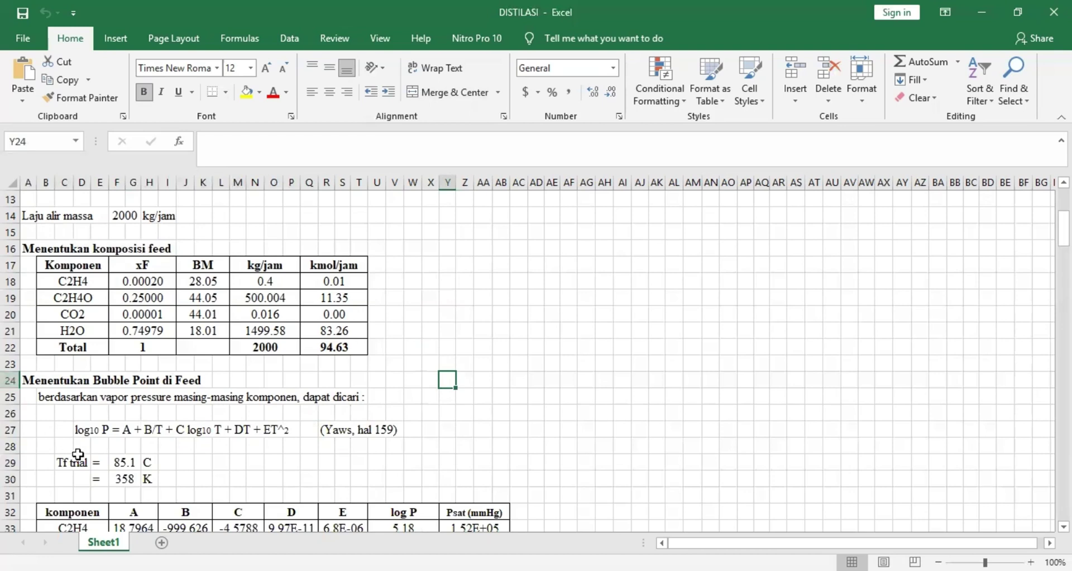
pyautogui.scroll(-4, 78, 455)
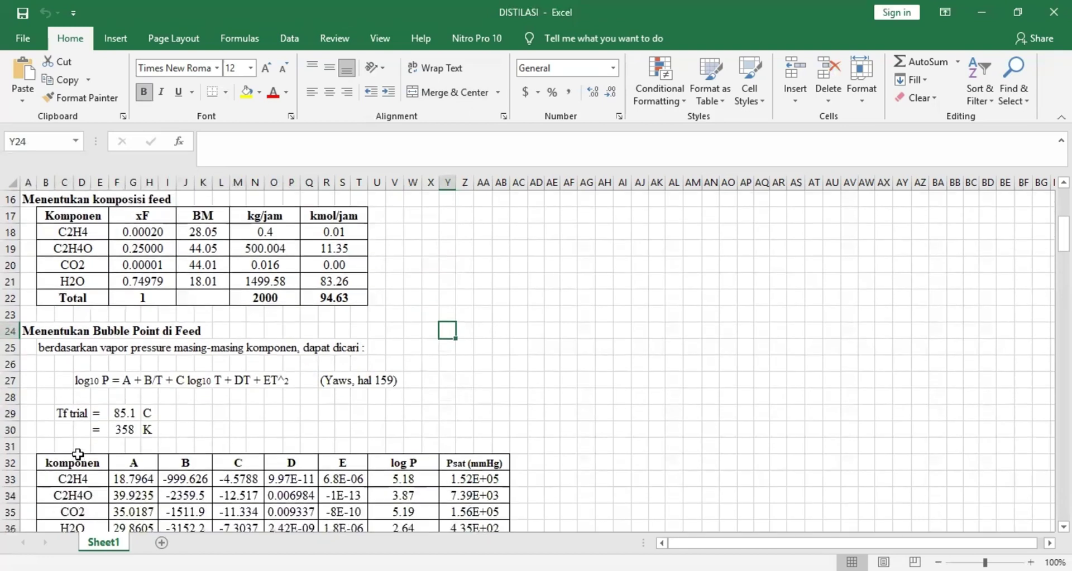
# Set the feed trial temperature F29 to 70 °C and check the C2H4 Psat formula
pyautogui.click(127, 266)
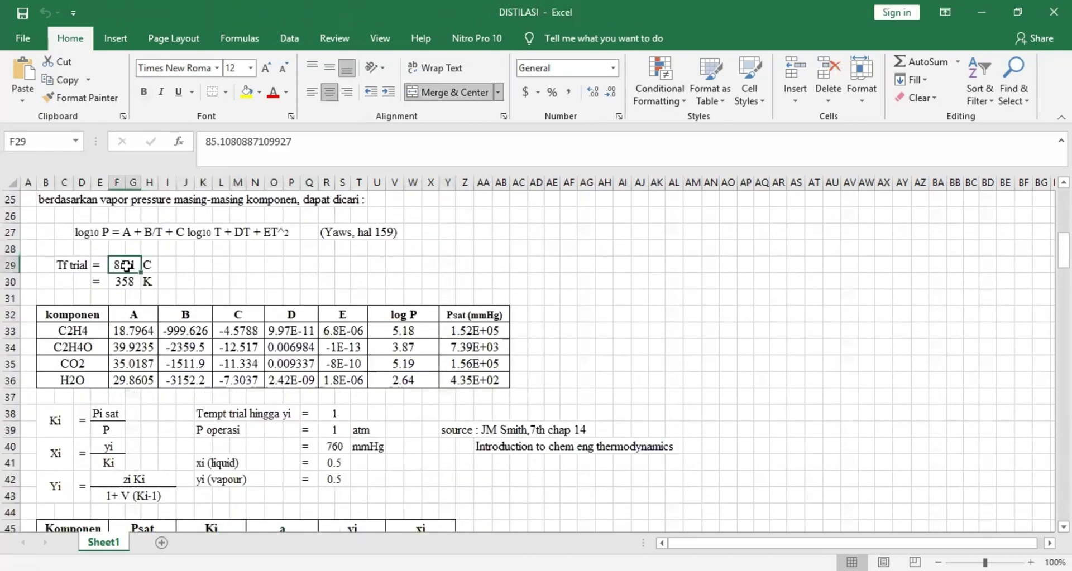
pyautogui.press('F2')
pyautogui.write('70')
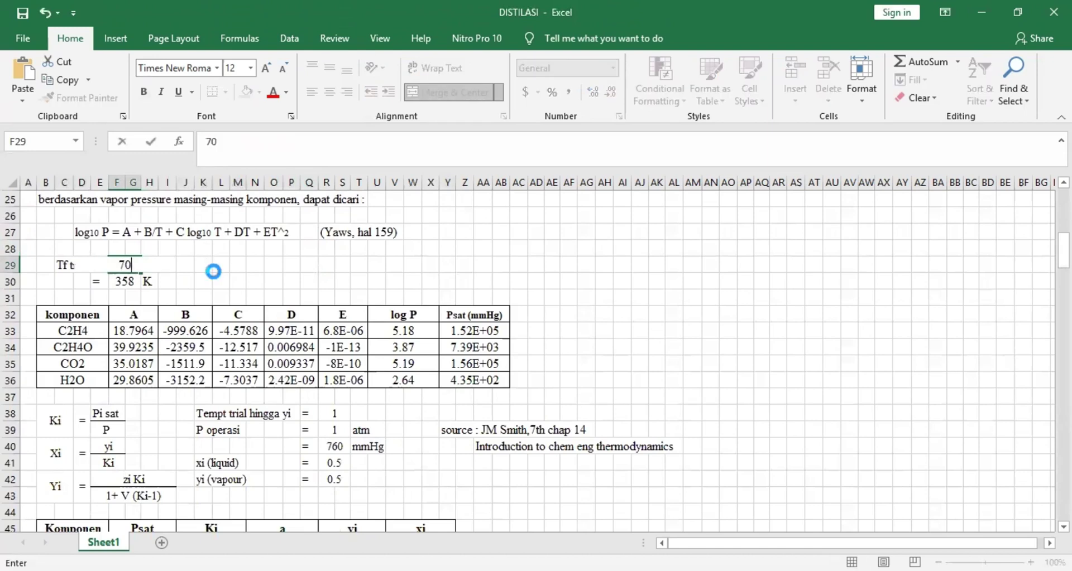
pyautogui.click(214, 267)
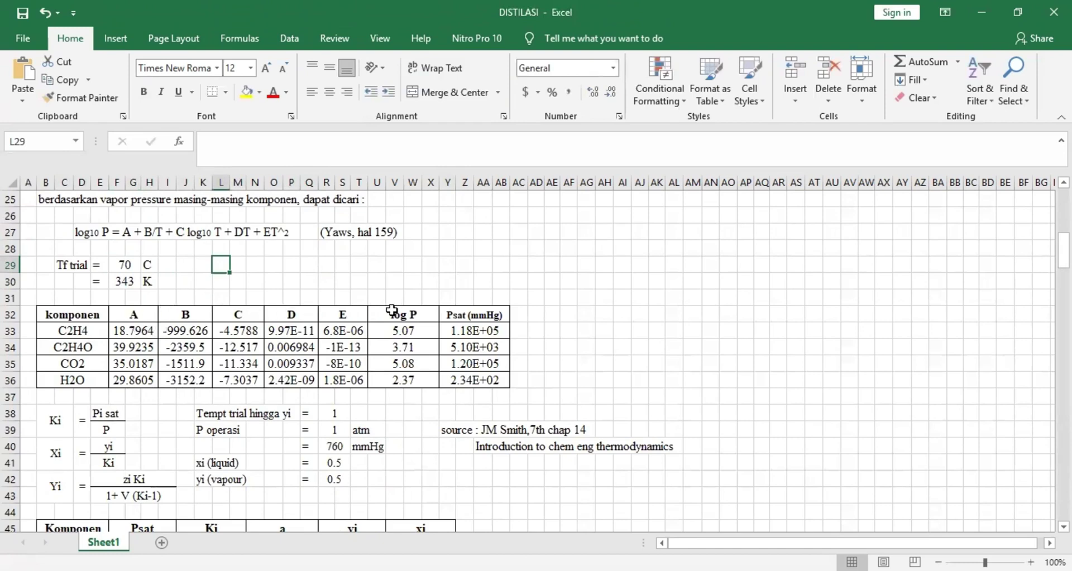
pyautogui.click(457, 329)
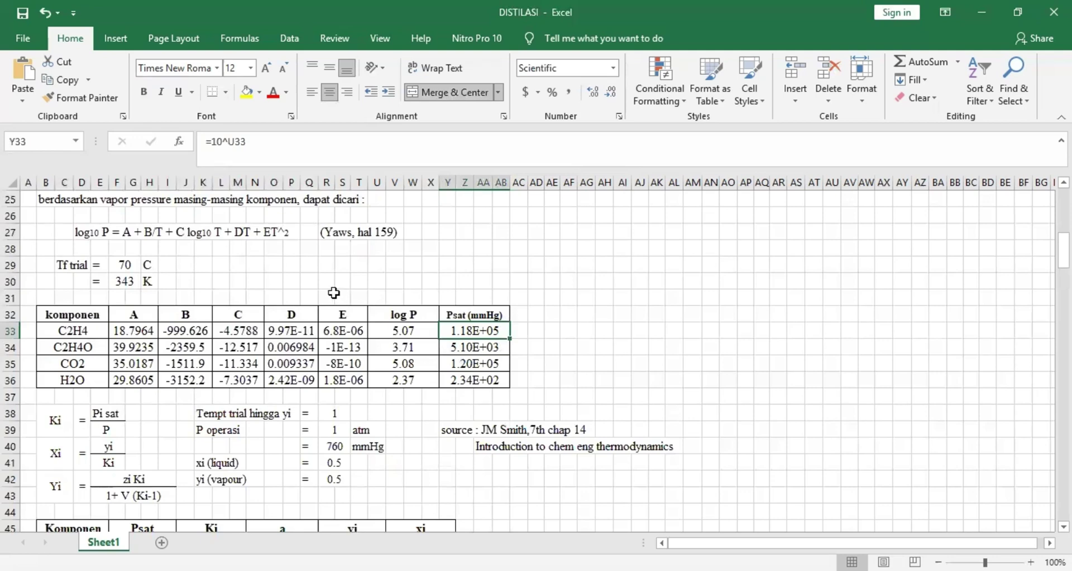
pyautogui.click(462, 350)
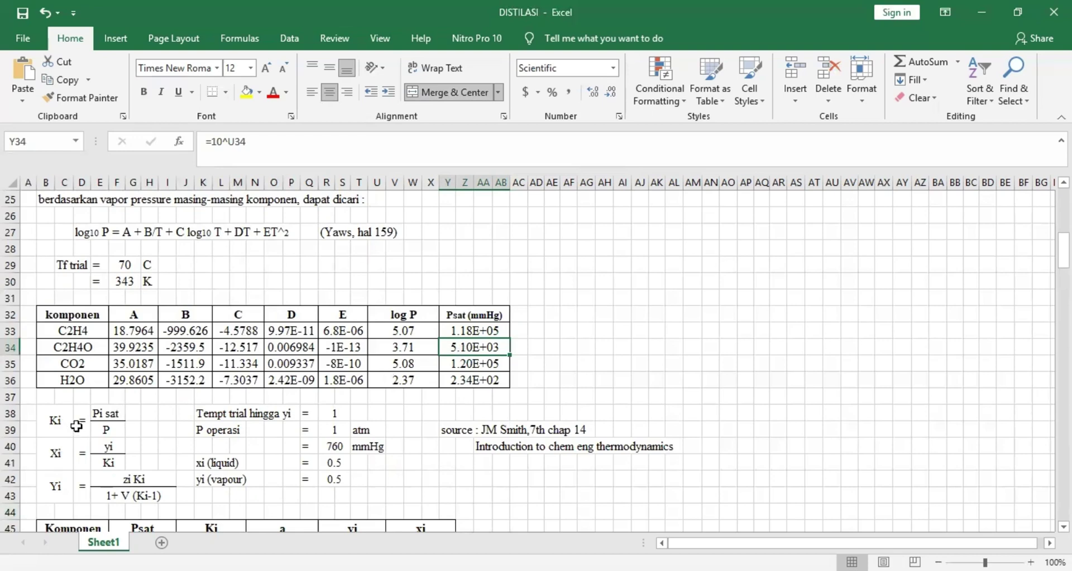
pyautogui.scroll(-1, 50, 373)
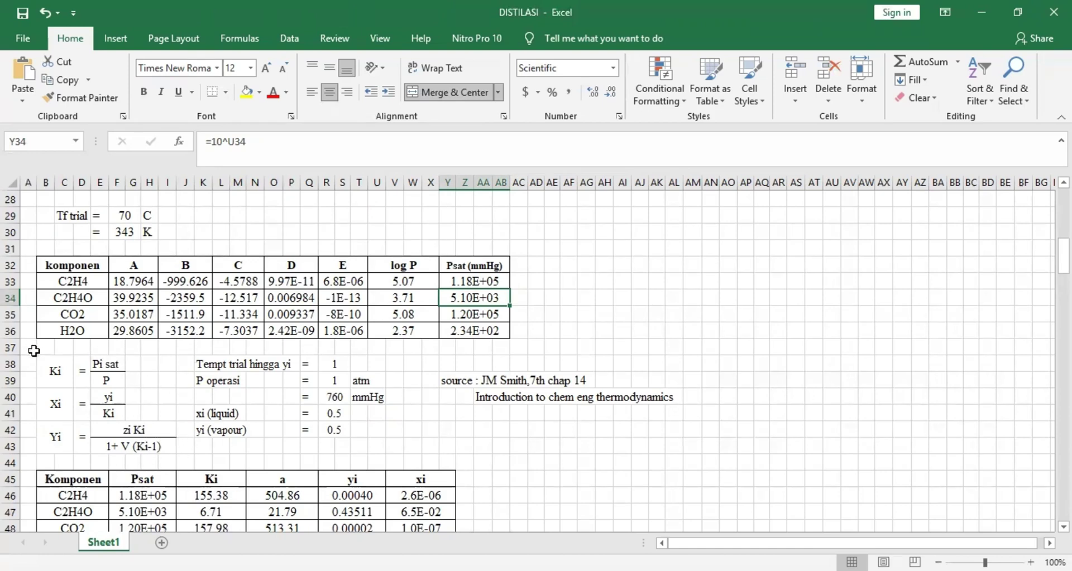
pyautogui.moveTo(34, 350); pyautogui.dragTo(168, 447)
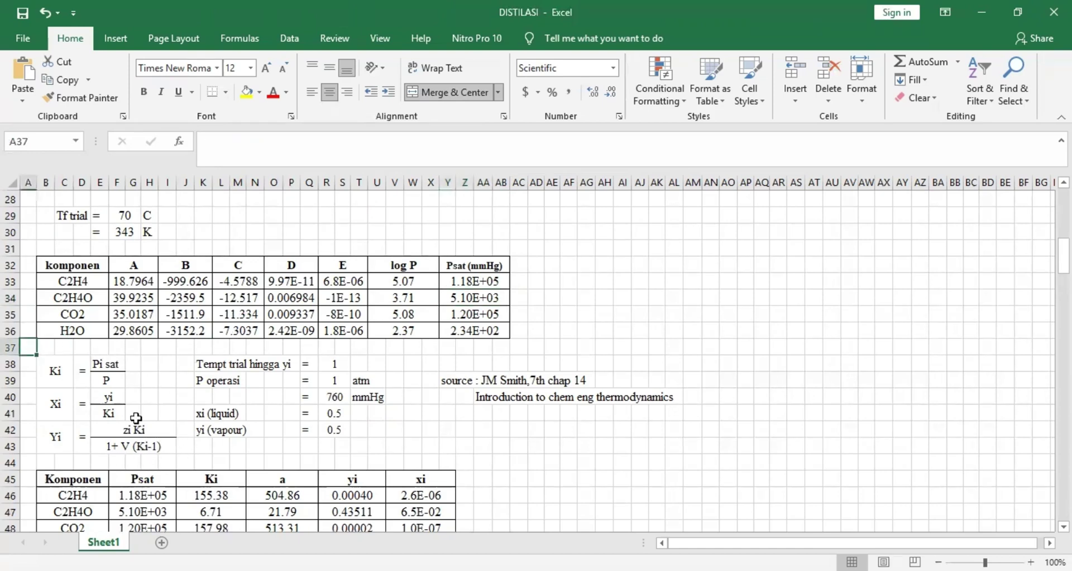
pyautogui.click(510, 414)
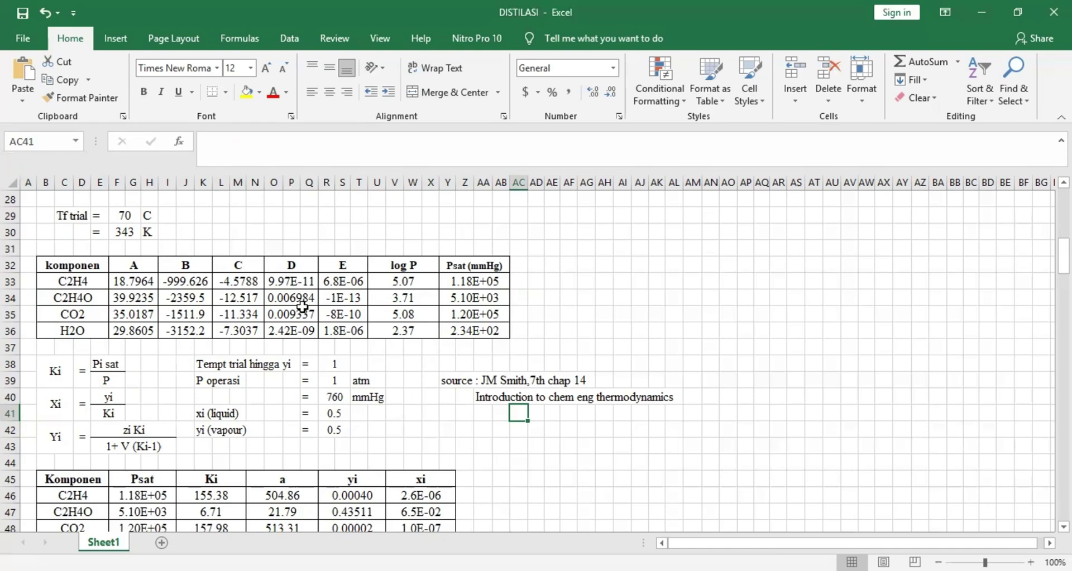
pyautogui.click(202, 364)
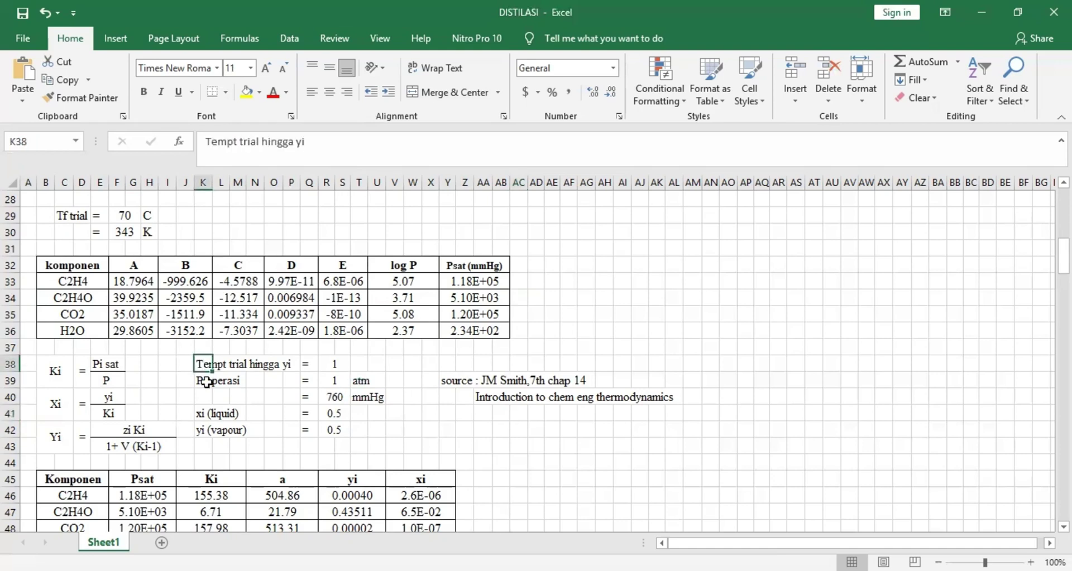
pyautogui.click(292, 365)
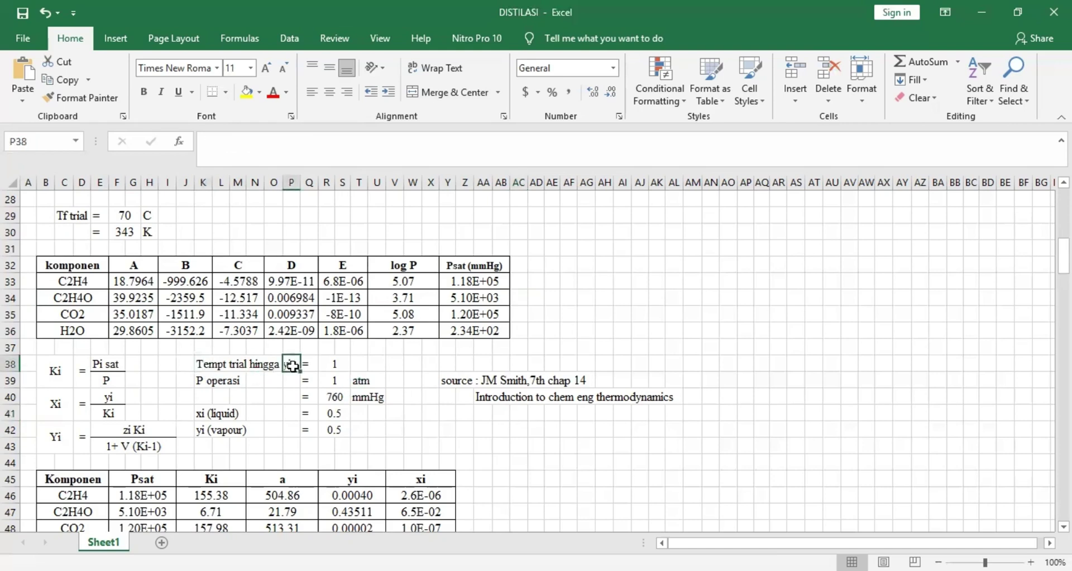
pyautogui.click(334, 363)
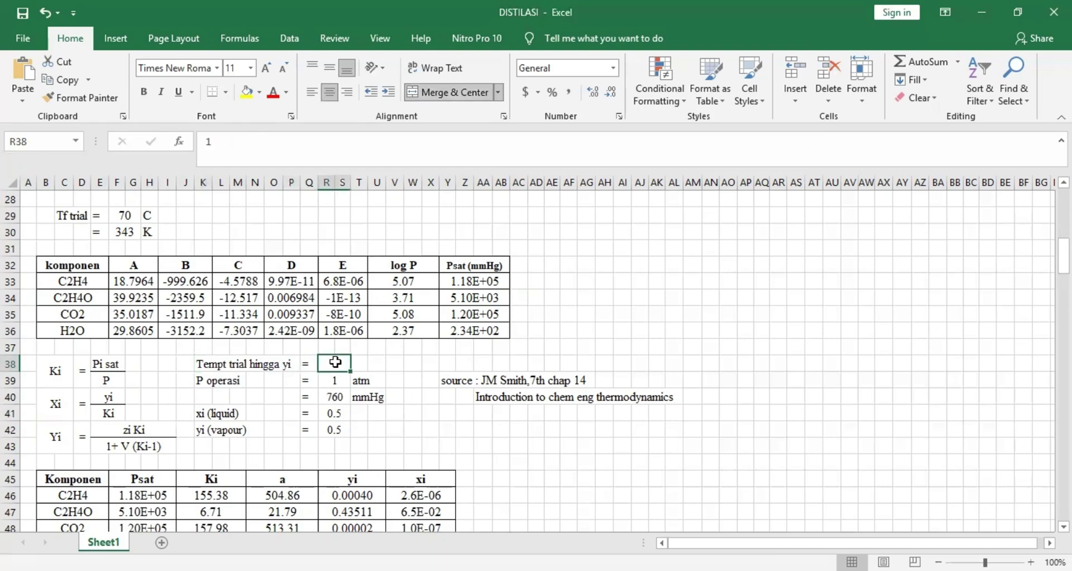
pyautogui.click(199, 380)
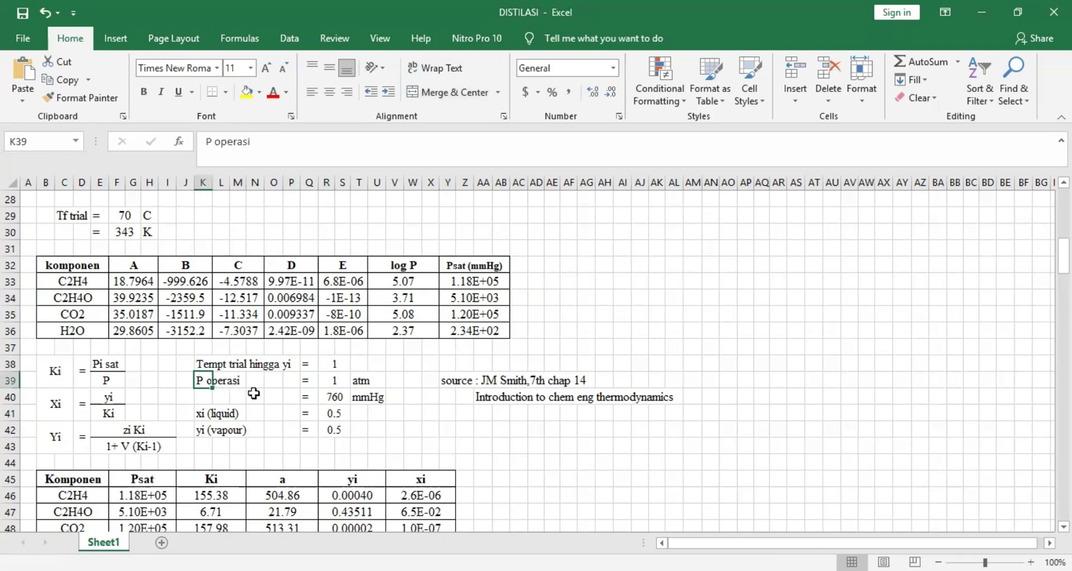
pyautogui.click(338, 382)
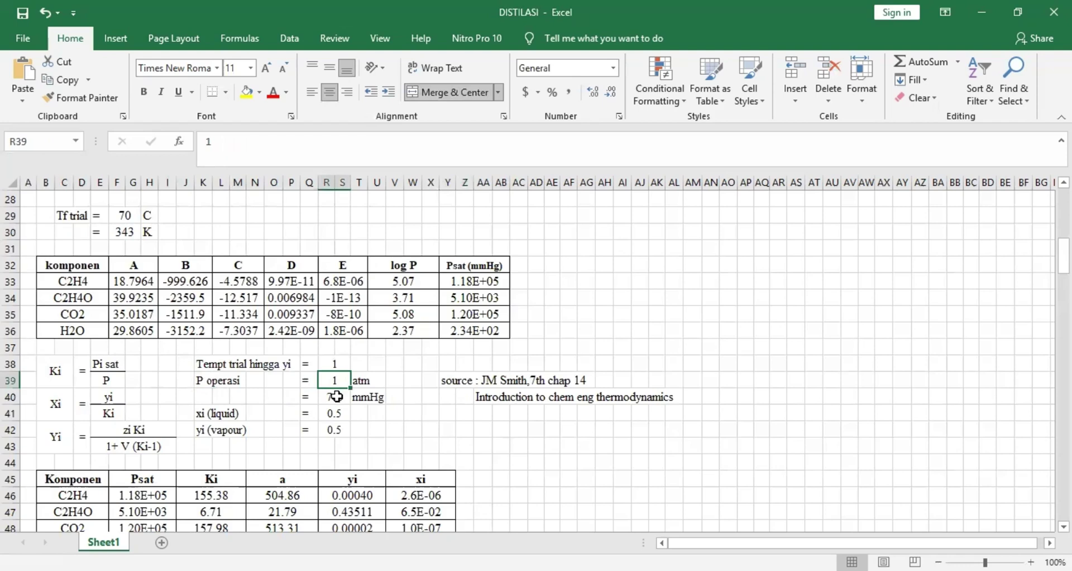
pyautogui.click(336, 397)
pyautogui.click(364, 430)
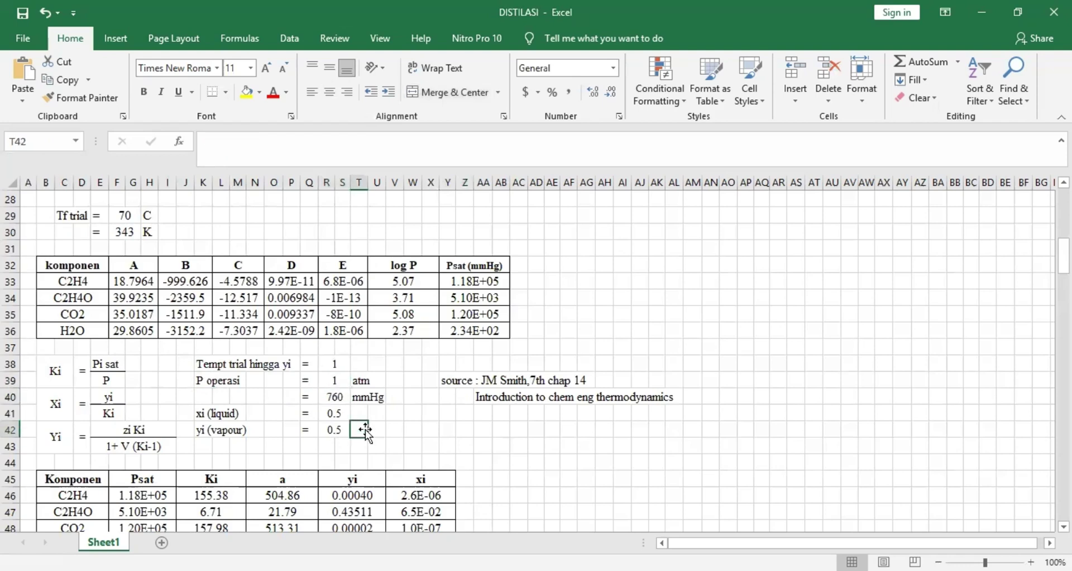
pyautogui.moveTo(184, 396); pyautogui.dragTo(248, 436)
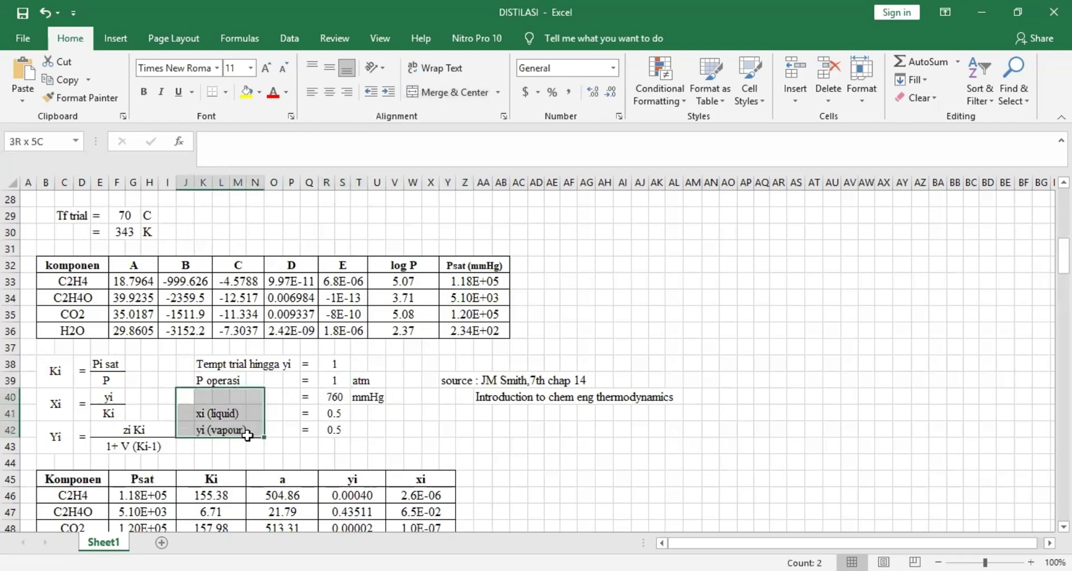
pyautogui.click(375, 429)
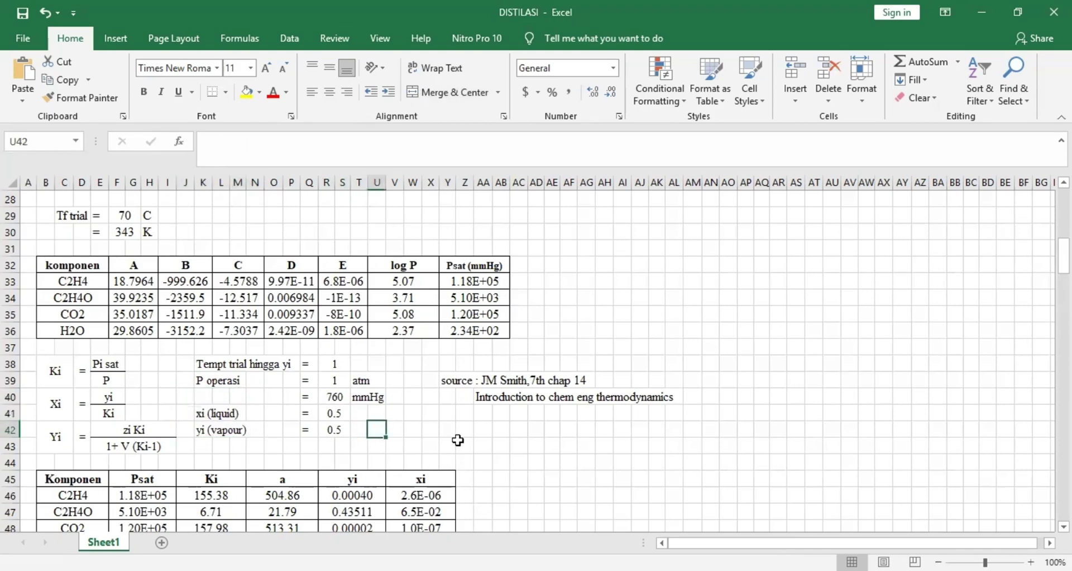
pyautogui.scroll(-1, 457, 429)
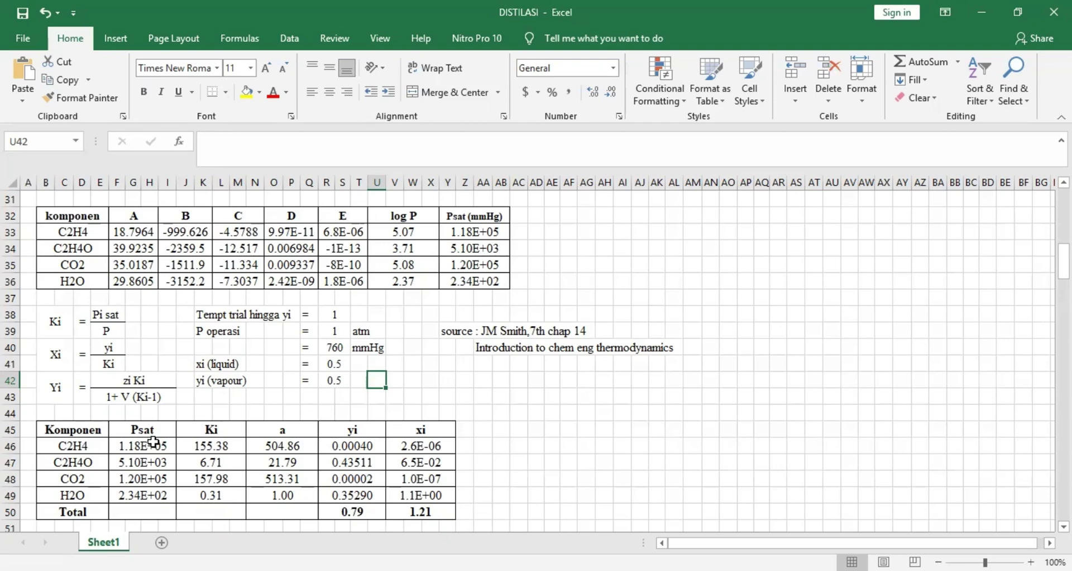
pyautogui.click(153, 443)
pyautogui.click(476, 227)
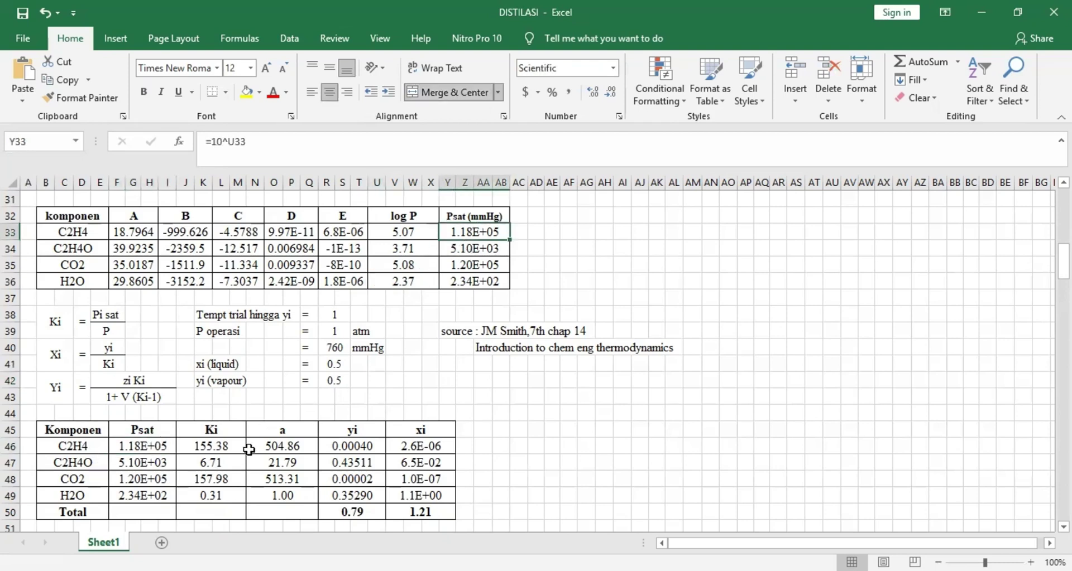
pyautogui.click(230, 446)
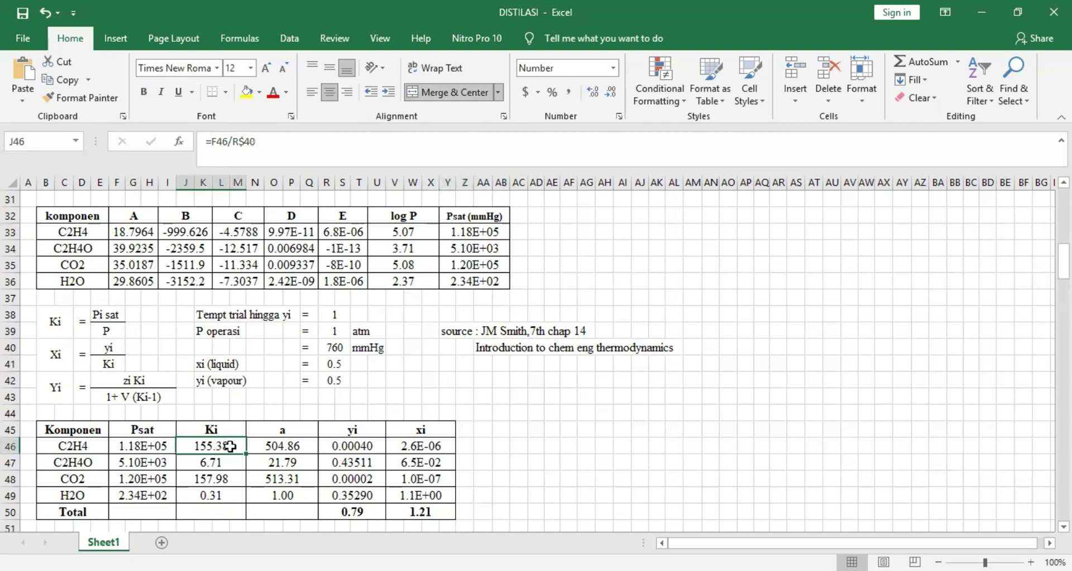
pyautogui.click(155, 447)
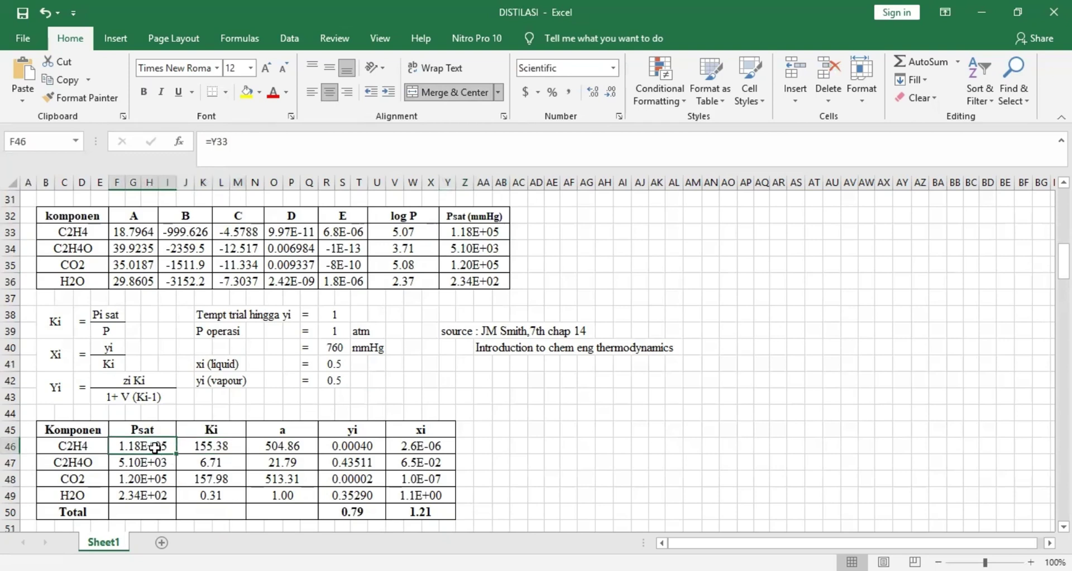
pyautogui.click(336, 351)
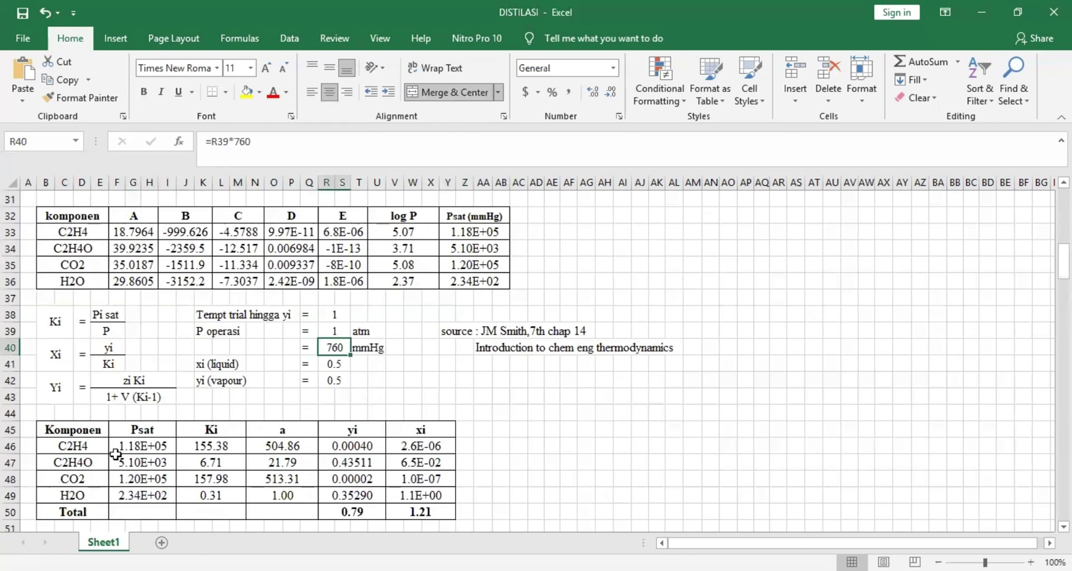
pyautogui.click(205, 449)
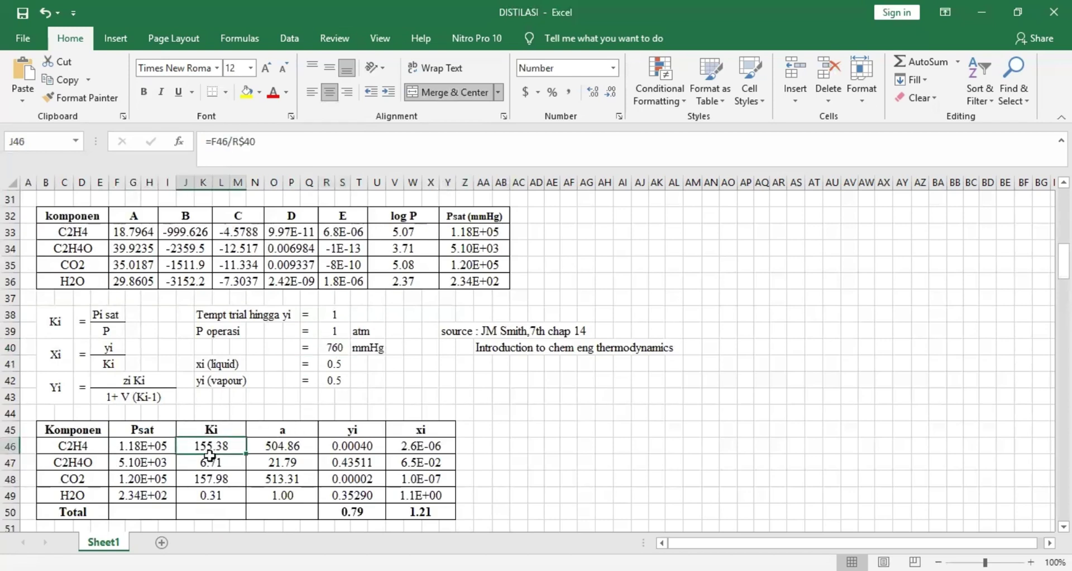
pyautogui.click(206, 464)
pyautogui.click(208, 481)
pyautogui.click(210, 493)
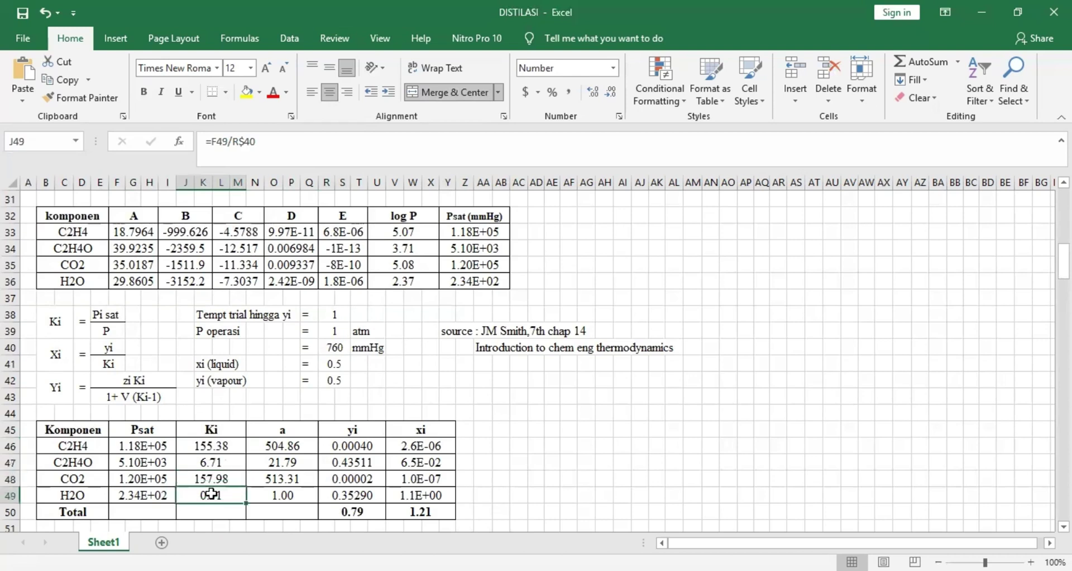
pyautogui.click(293, 445)
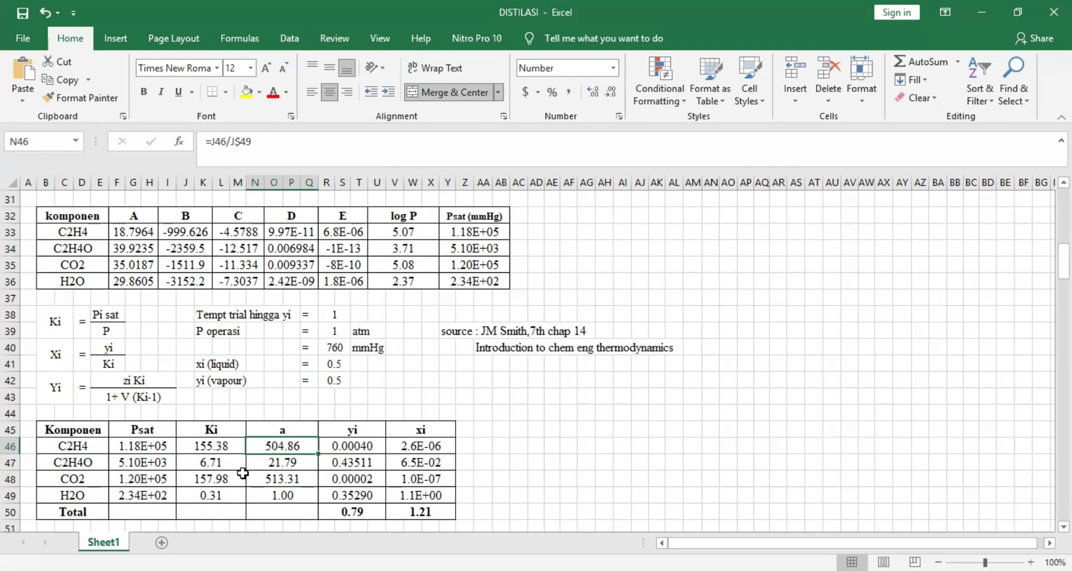
pyautogui.click(90, 494)
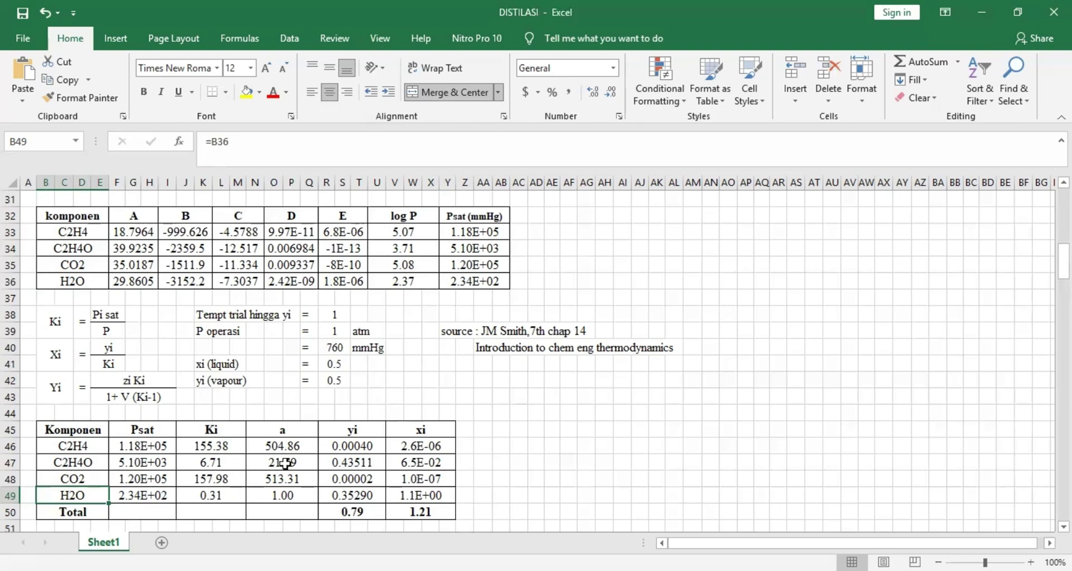
pyautogui.click(365, 447)
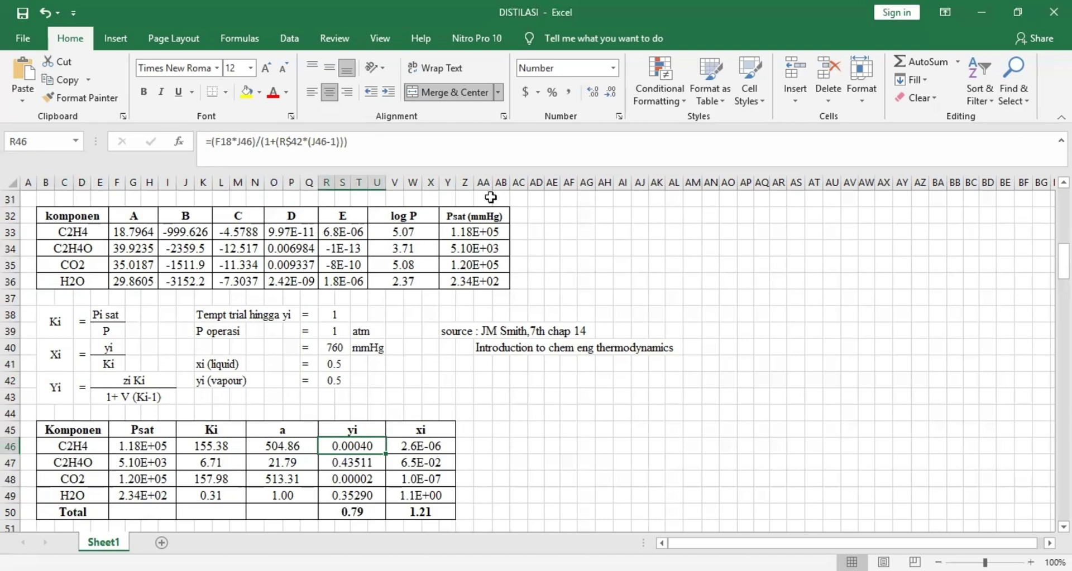
pyautogui.click(485, 142)
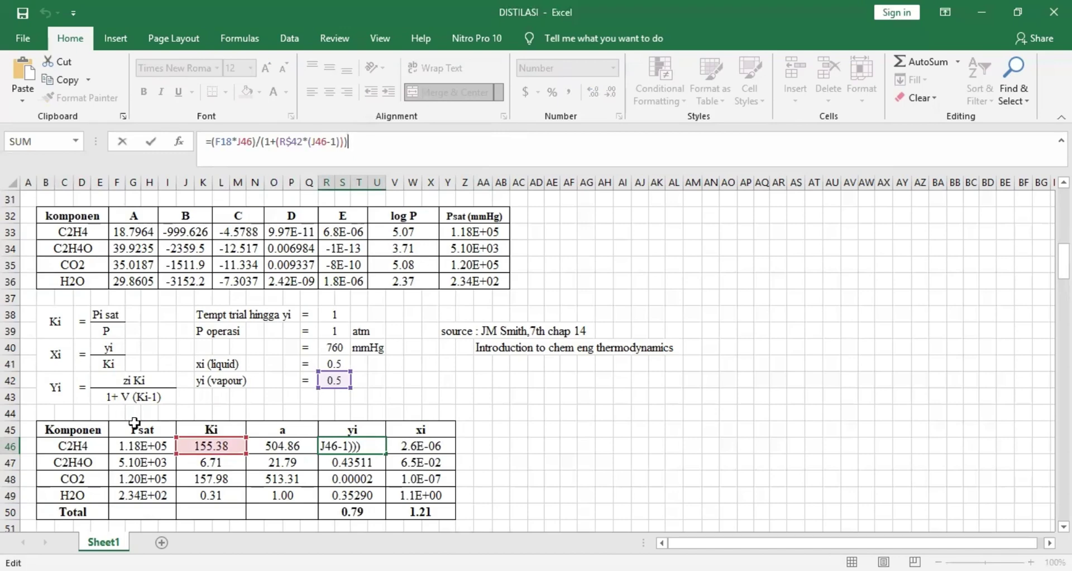
pyautogui.scroll(2, 134, 423)
pyautogui.scroll(5, 134, 423)
pyautogui.scroll(-2, 134, 423)
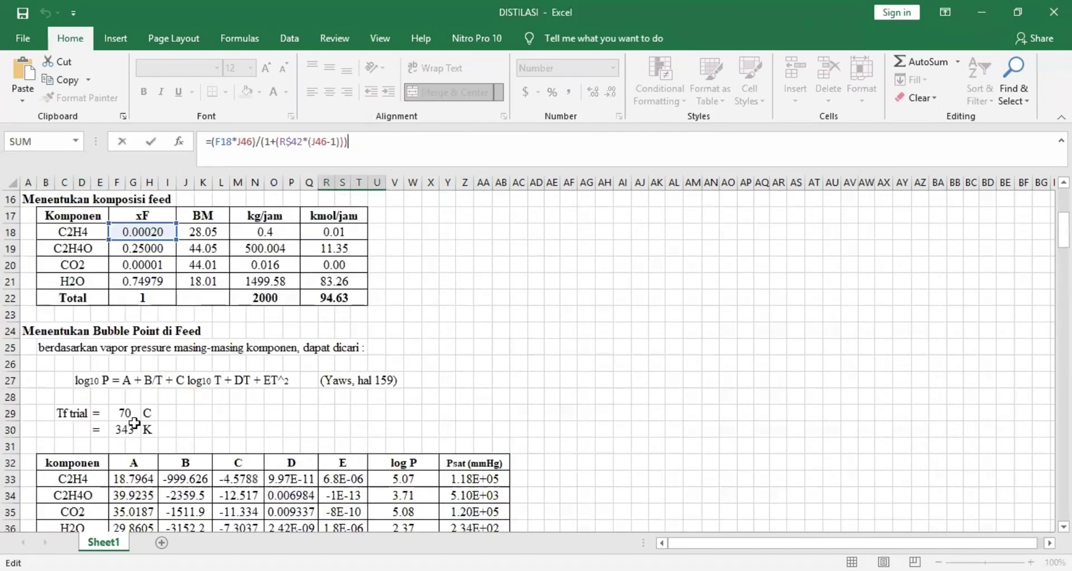
pyautogui.scroll(-2, 134, 423)
pyautogui.scroll(-2, 134, 423)
pyautogui.scroll(-1, 129, 427)
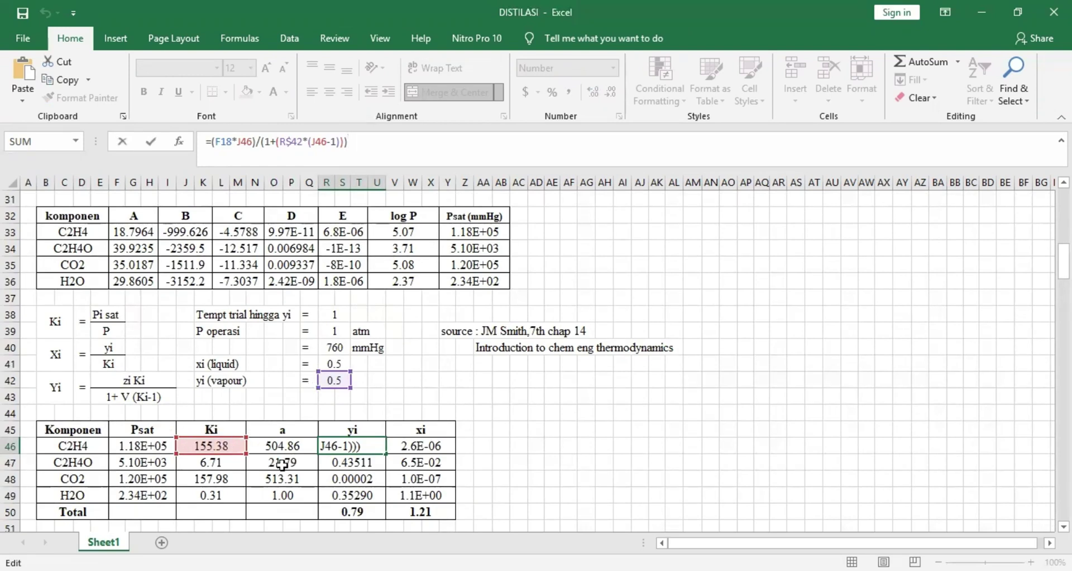
pyautogui.press('Return')
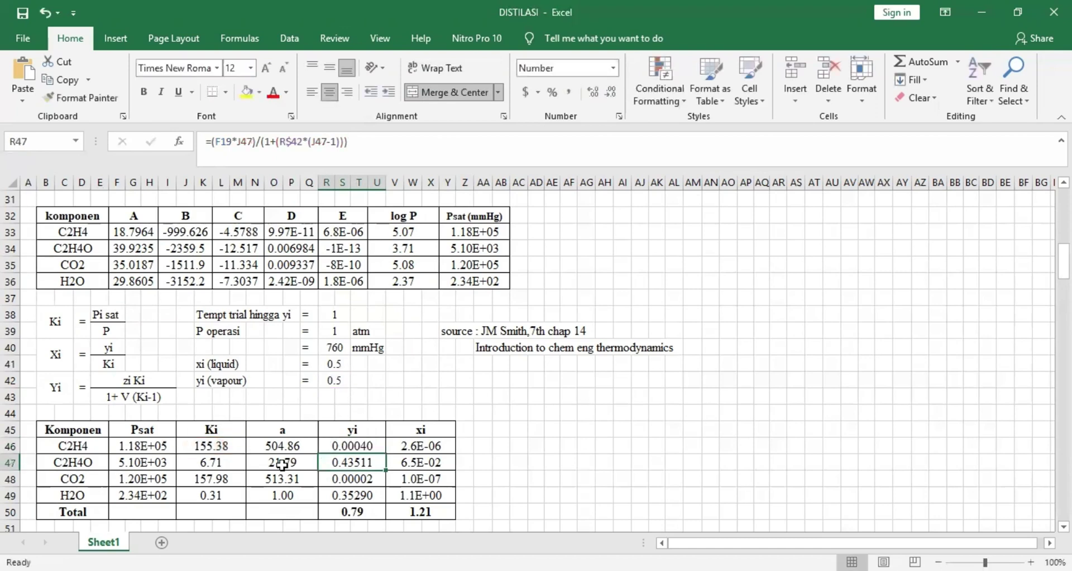
pyautogui.click(423, 444)
pyautogui.click(376, 513)
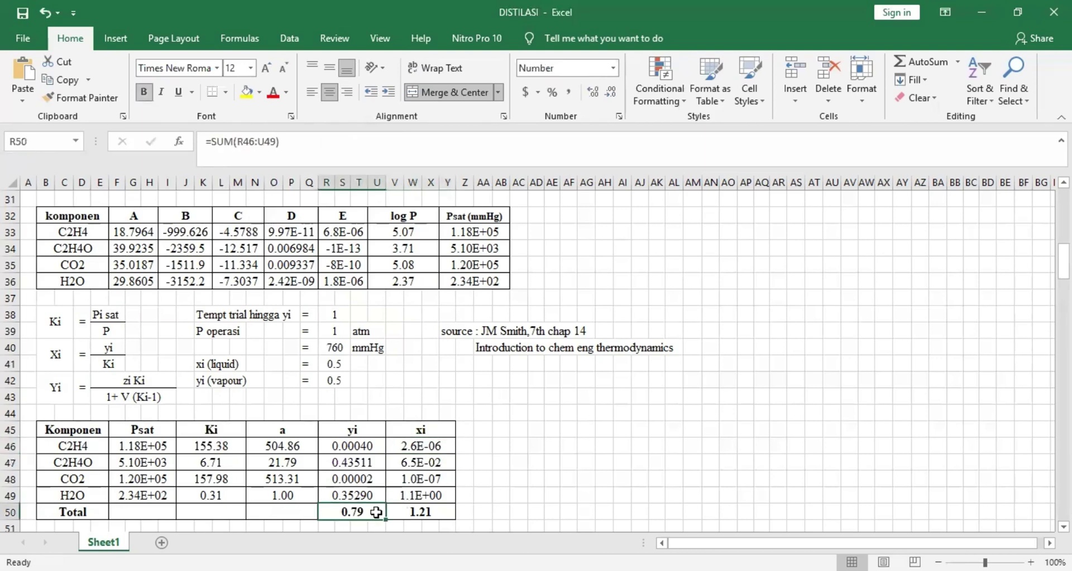
pyautogui.click(406, 509)
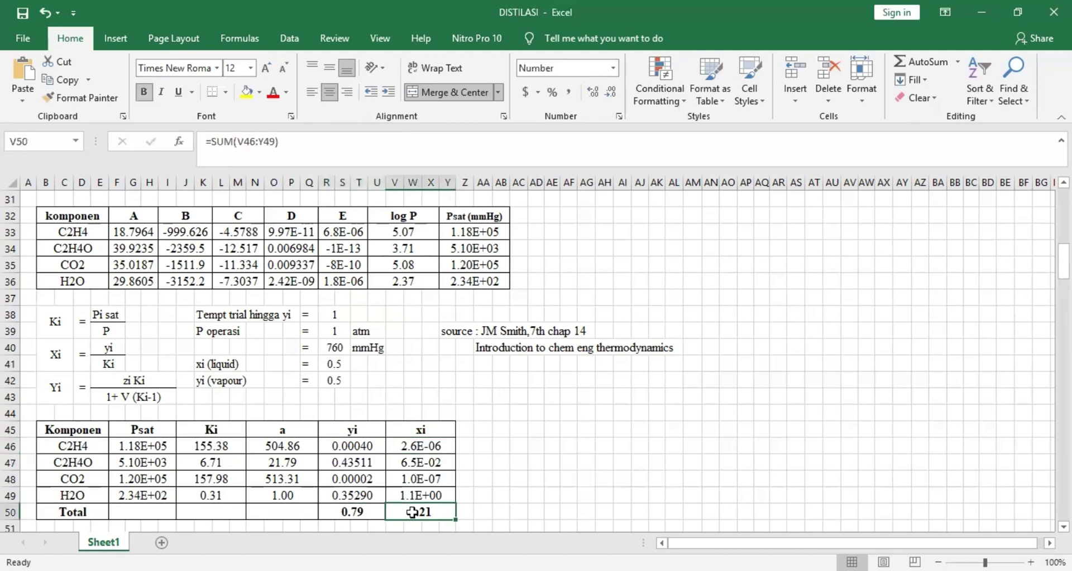
pyautogui.click(417, 446)
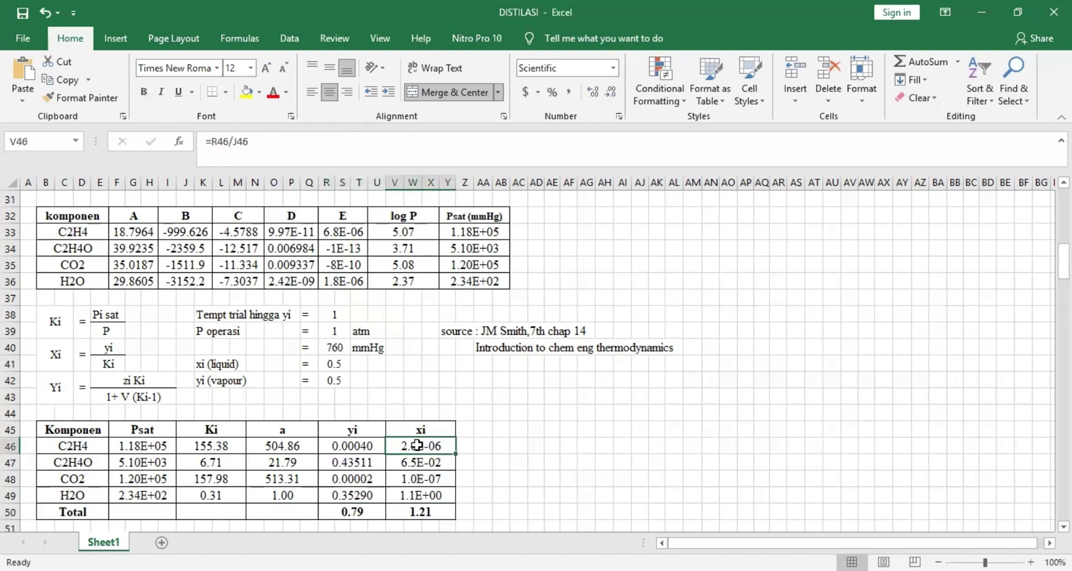
pyautogui.click(361, 154)
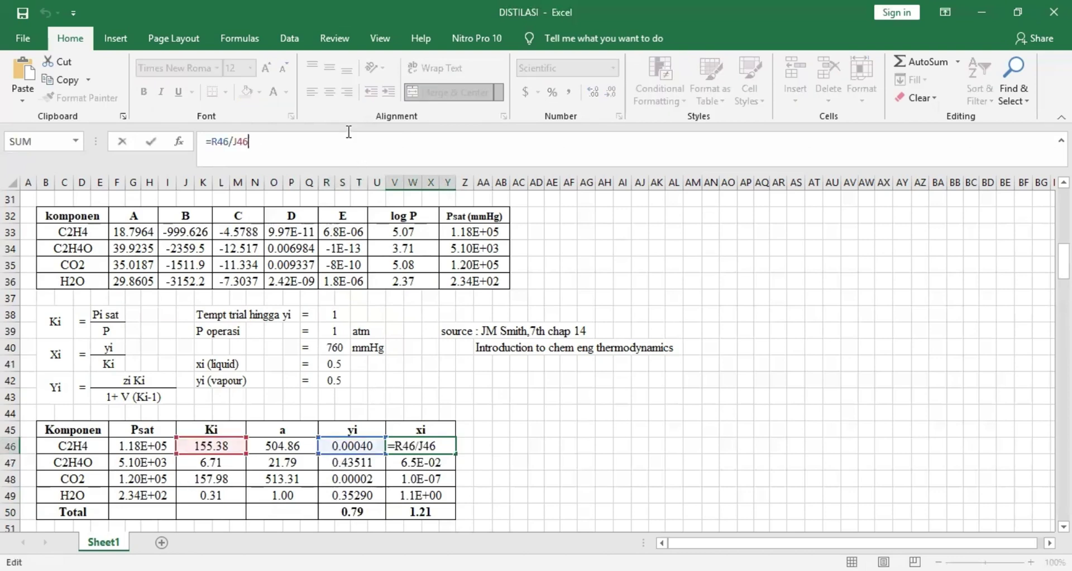
pyautogui.press('Return')
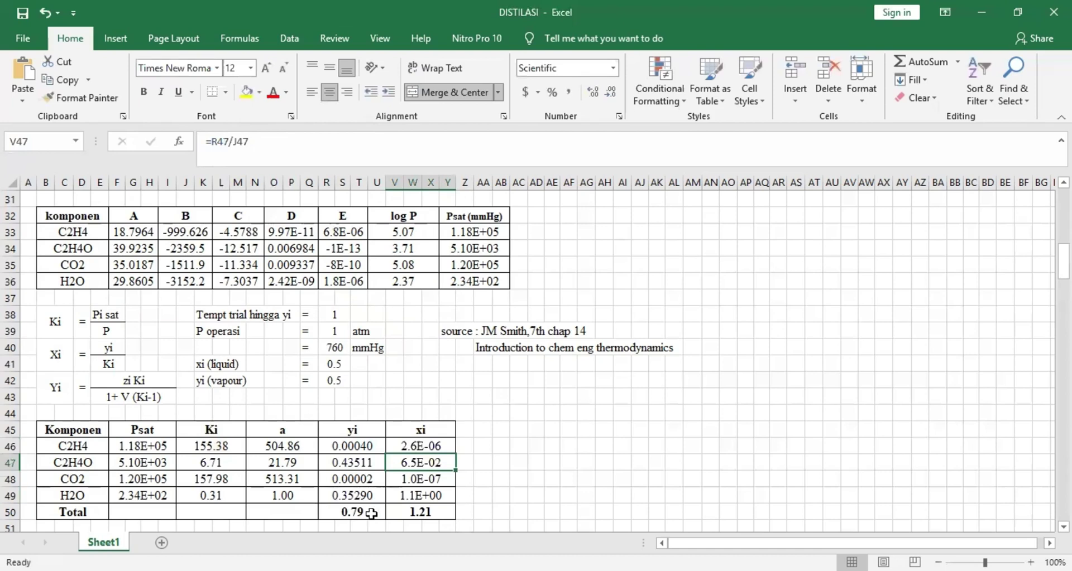
pyautogui.moveTo(371, 514); pyautogui.dragTo(387, 509)
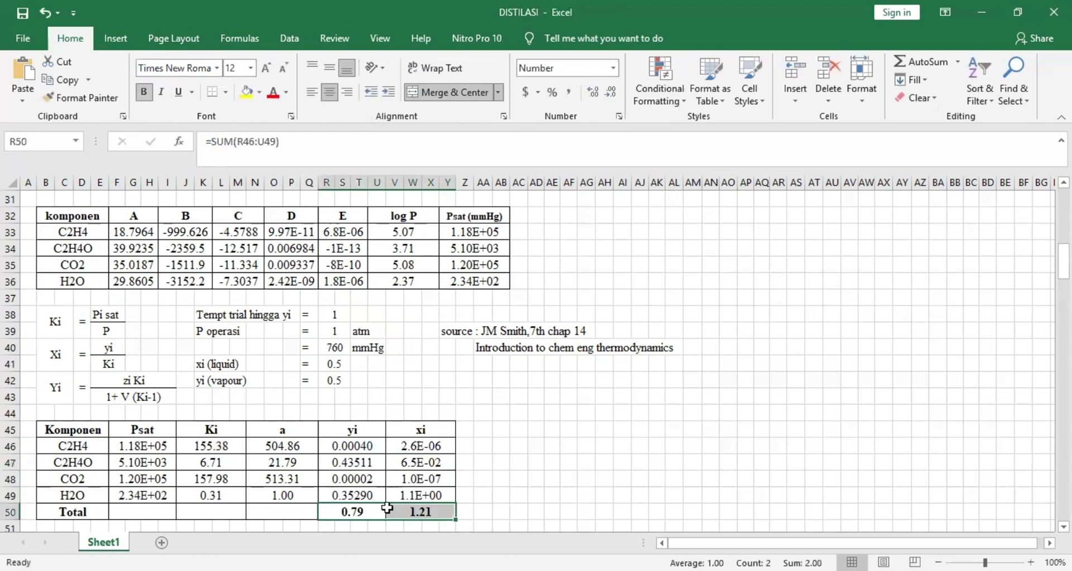
pyautogui.click(362, 510)
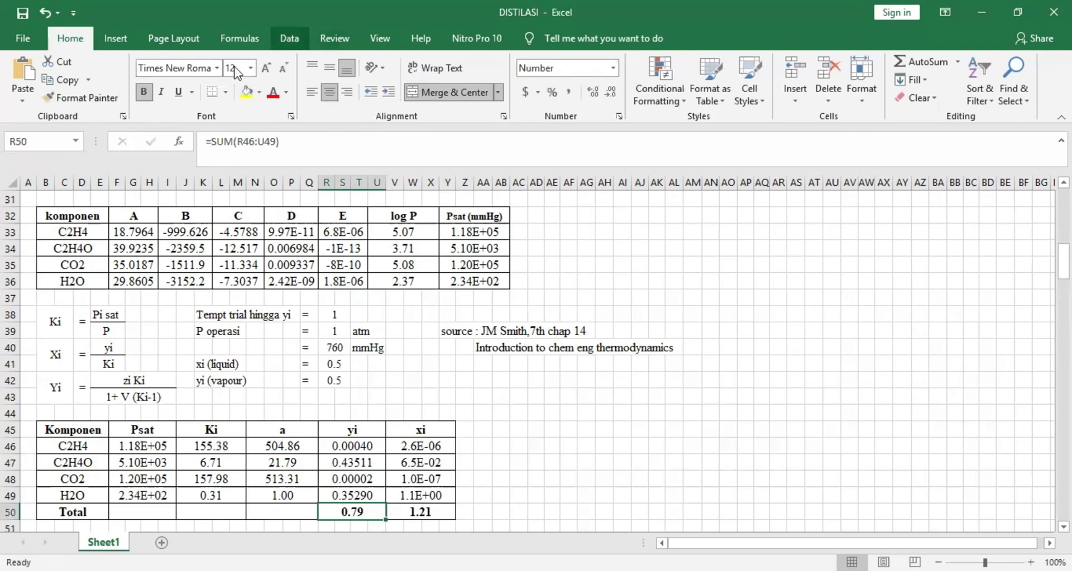
# Goal Seek R50 to 1 by changing F29, giving a Tf trial of 85.1 °C
pyautogui.click(289, 38)
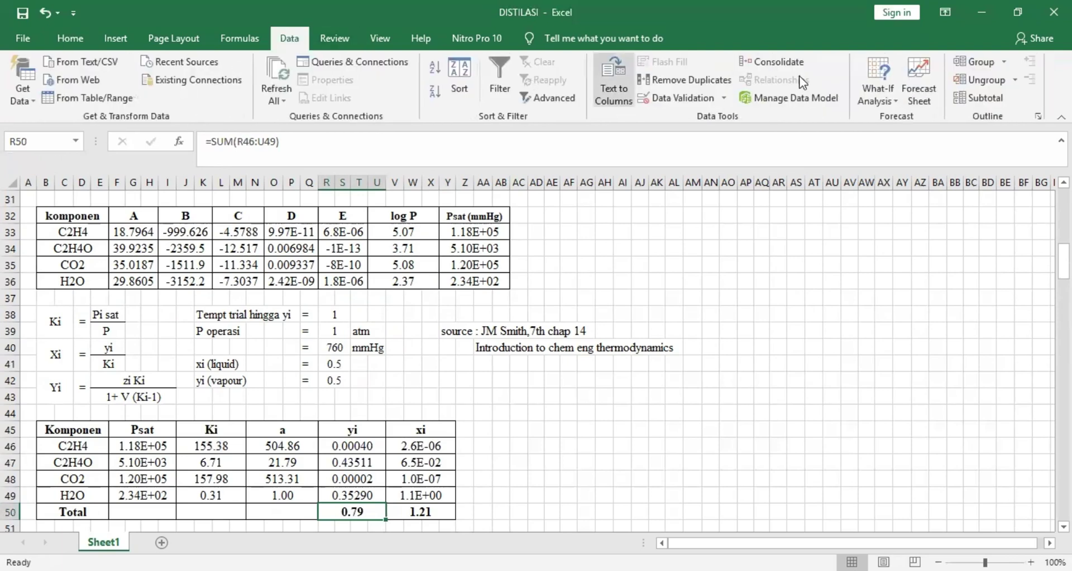
pyautogui.click(896, 102)
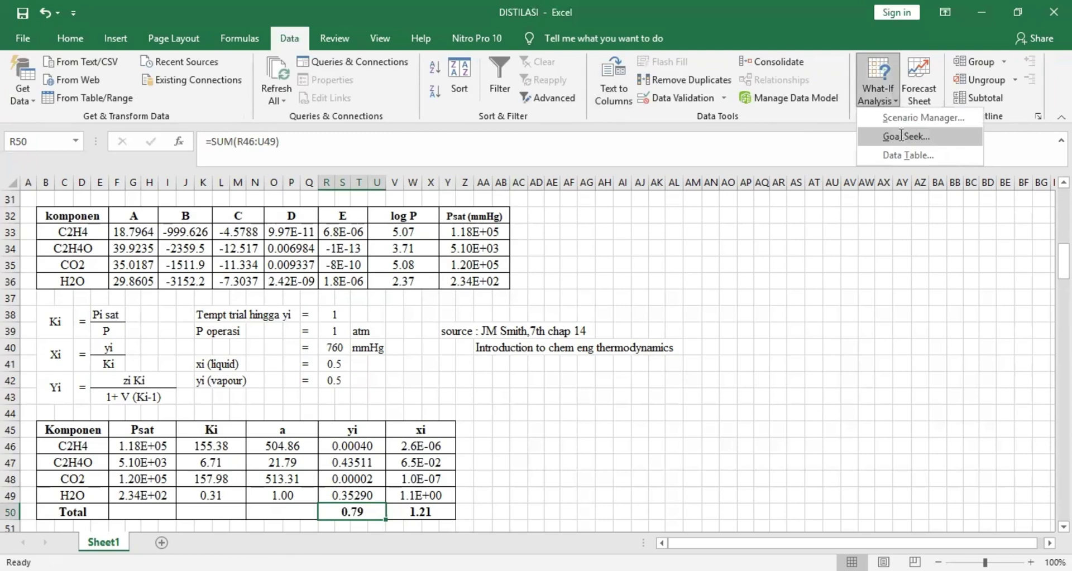
pyautogui.click(900, 135)
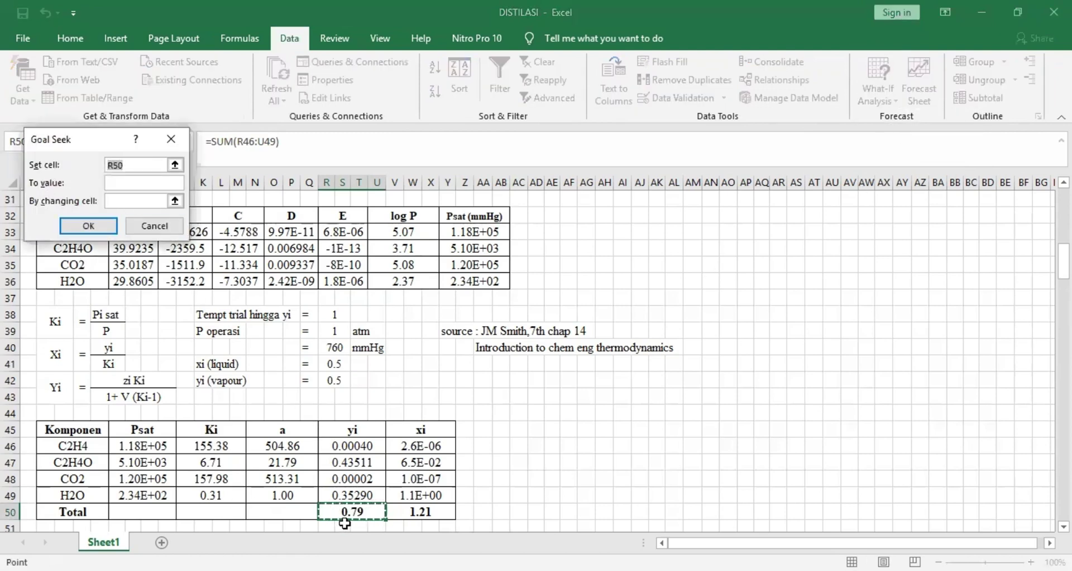
pyautogui.click(139, 179)
pyautogui.write('1')
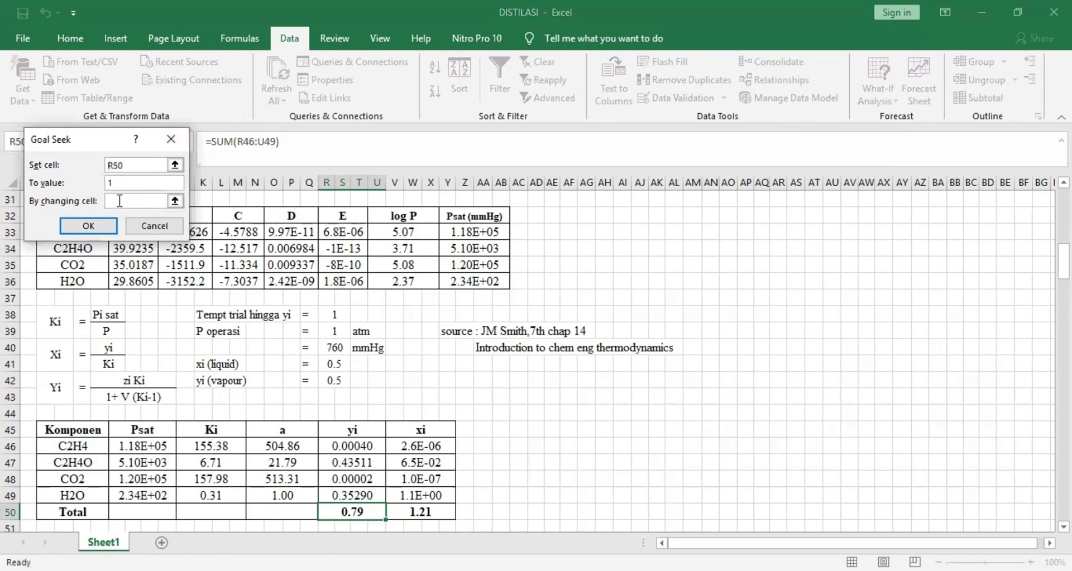
pyautogui.click(121, 200)
pyautogui.scroll(3, 291, 406)
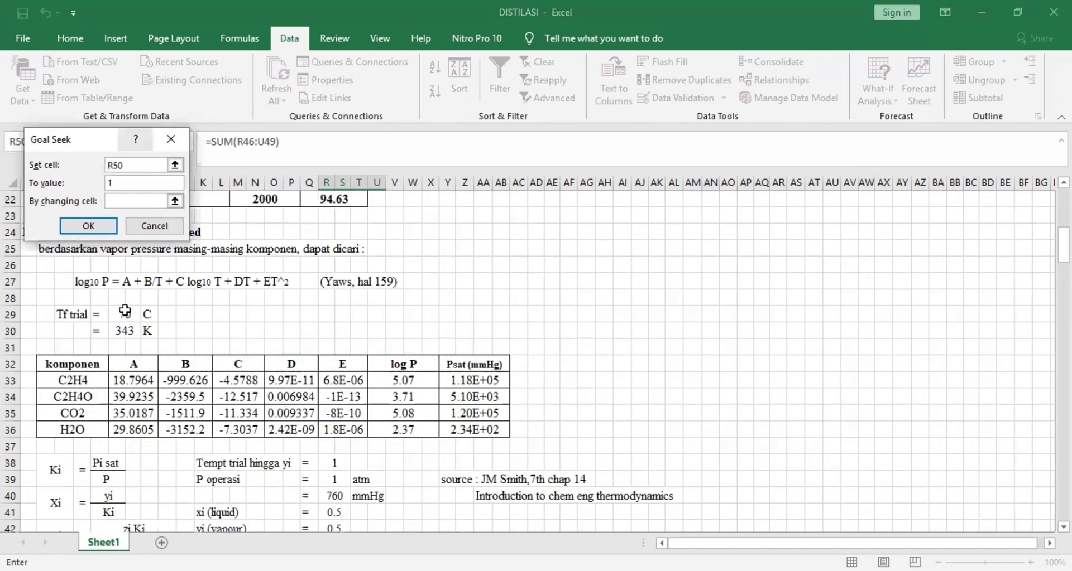
pyautogui.click(124, 314)
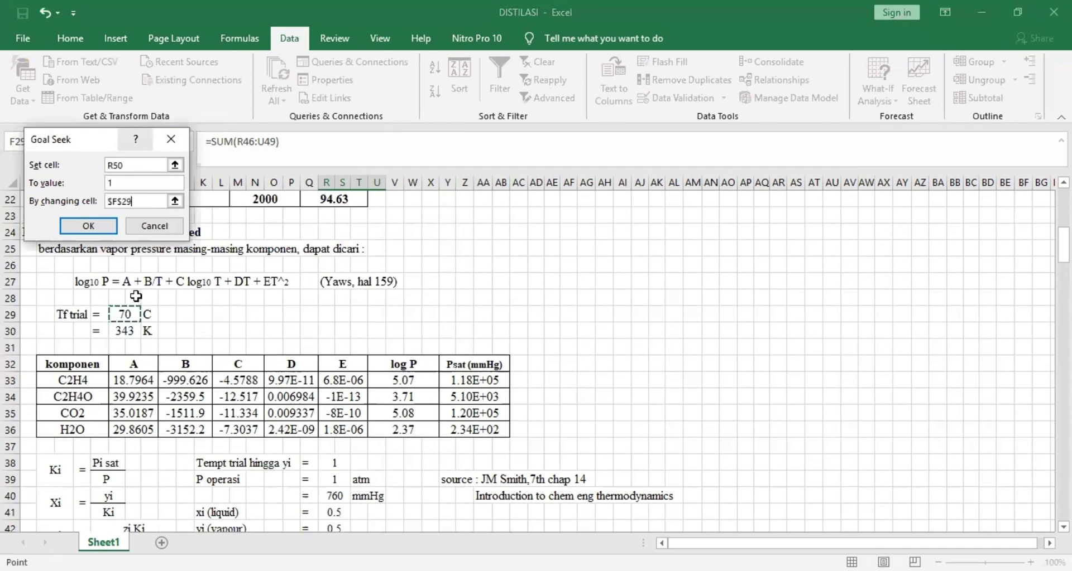
pyautogui.click(85, 229)
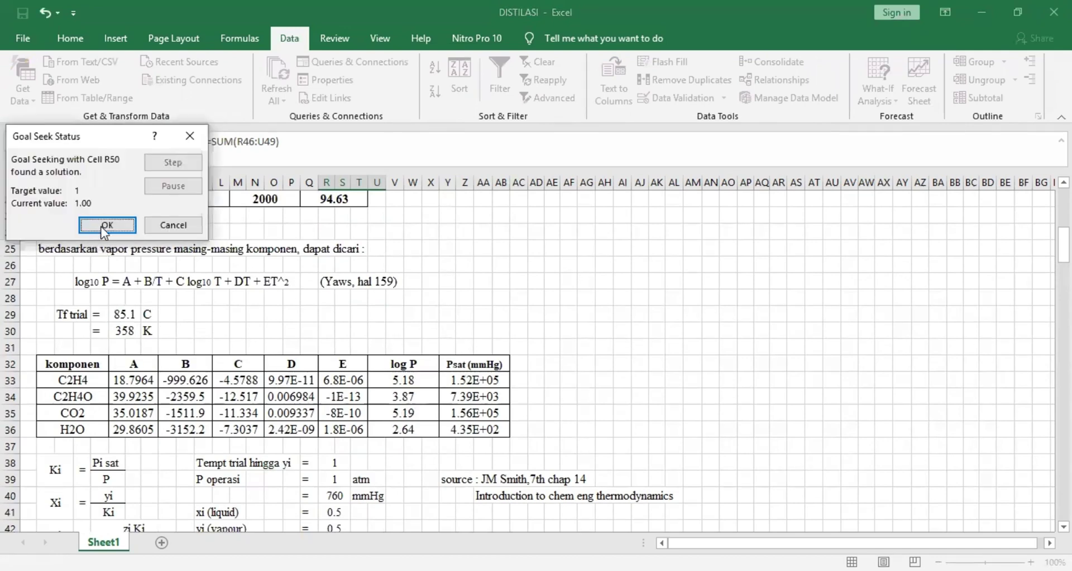
pyautogui.click(105, 223)
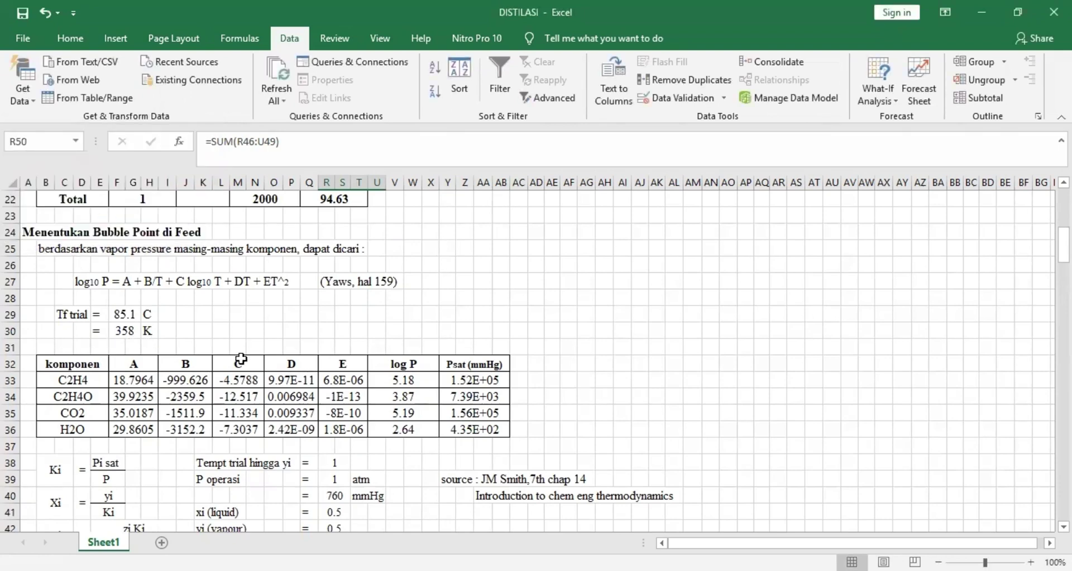
# Check that the feed xi total now equals 1.00
pyautogui.scroll(-3, 241, 358)
pyautogui.scroll(-3, 241, 357)
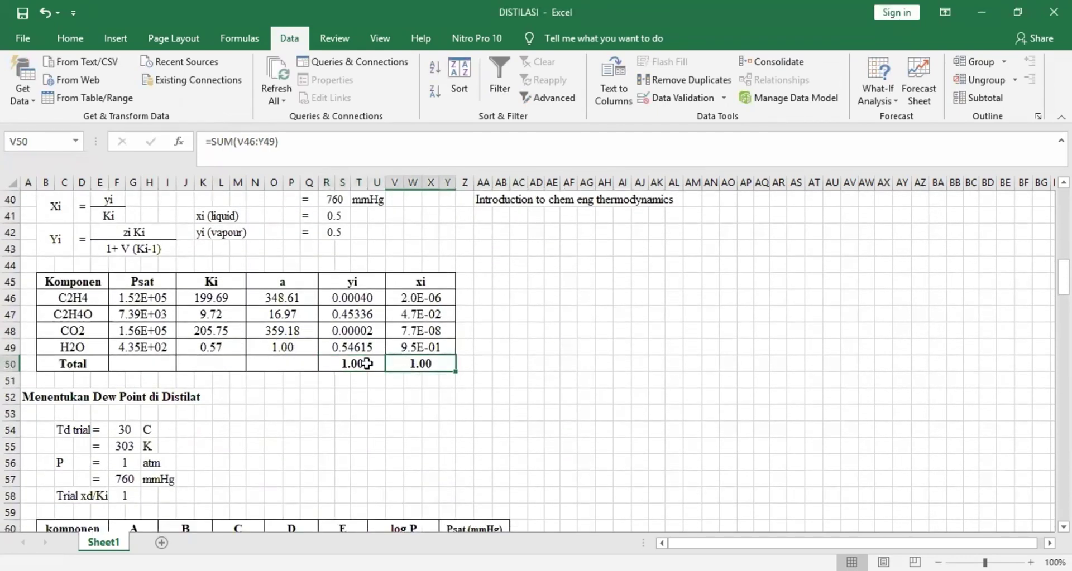
pyautogui.click(406, 366)
# Set the Td trial in F54 to 50 °C and review the pressure and Trial xd/Ki of 1
pyautogui.click(124, 430)
pyautogui.write('5')
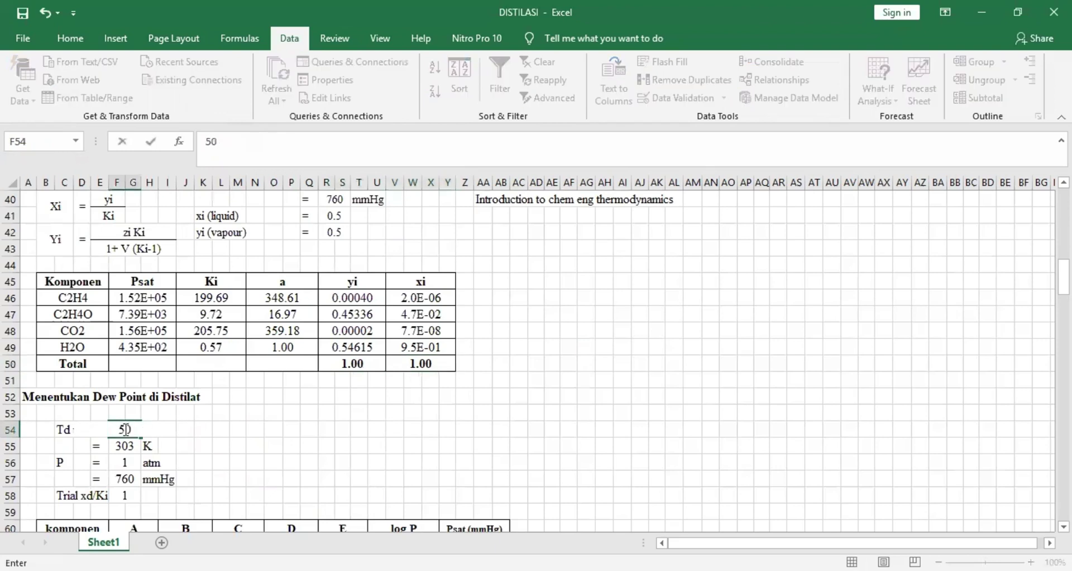
pyautogui.press('Return')
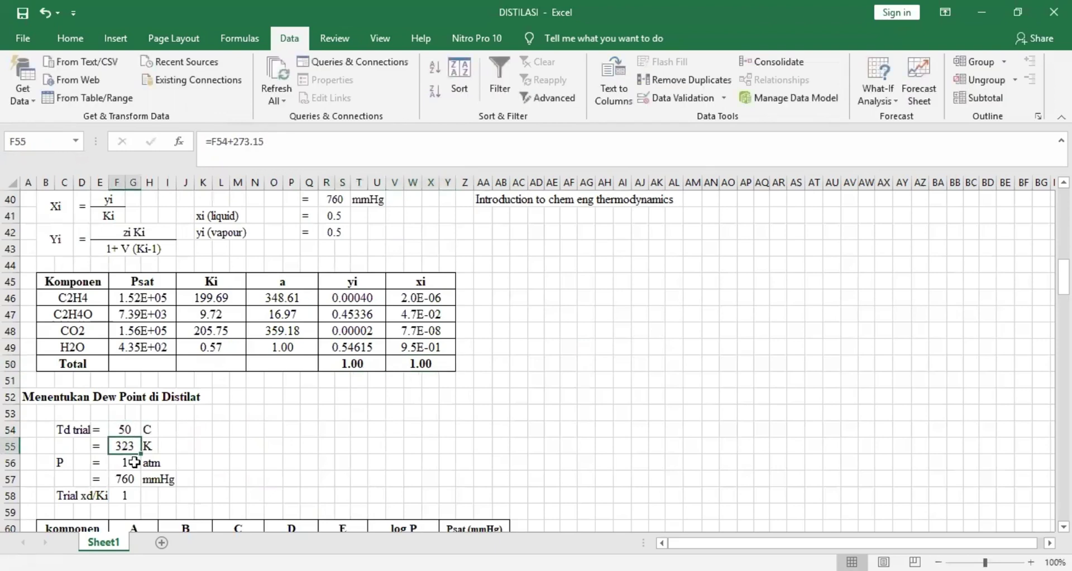
pyautogui.click(128, 463)
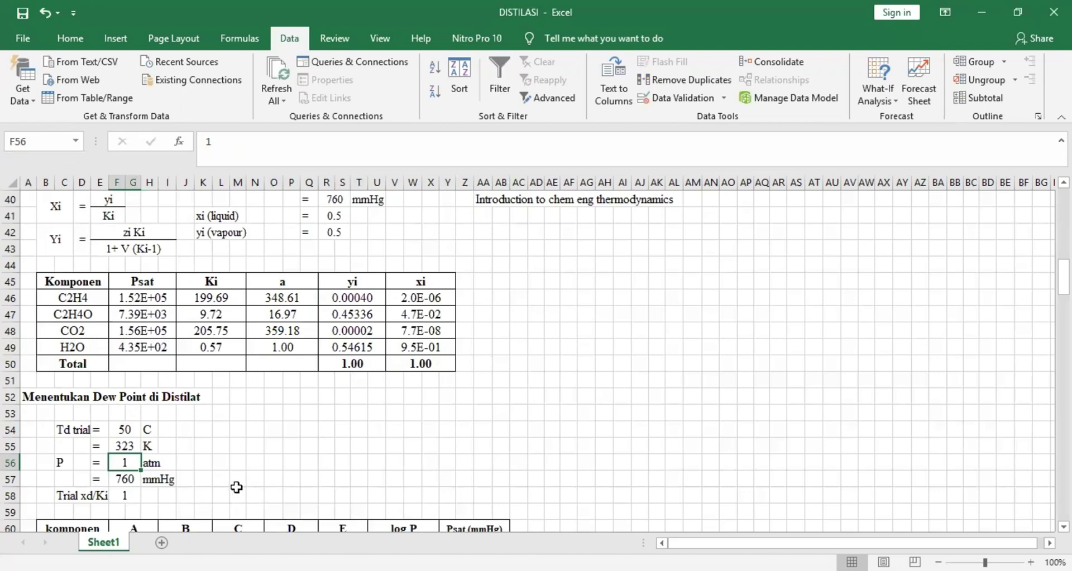
pyautogui.click(224, 477)
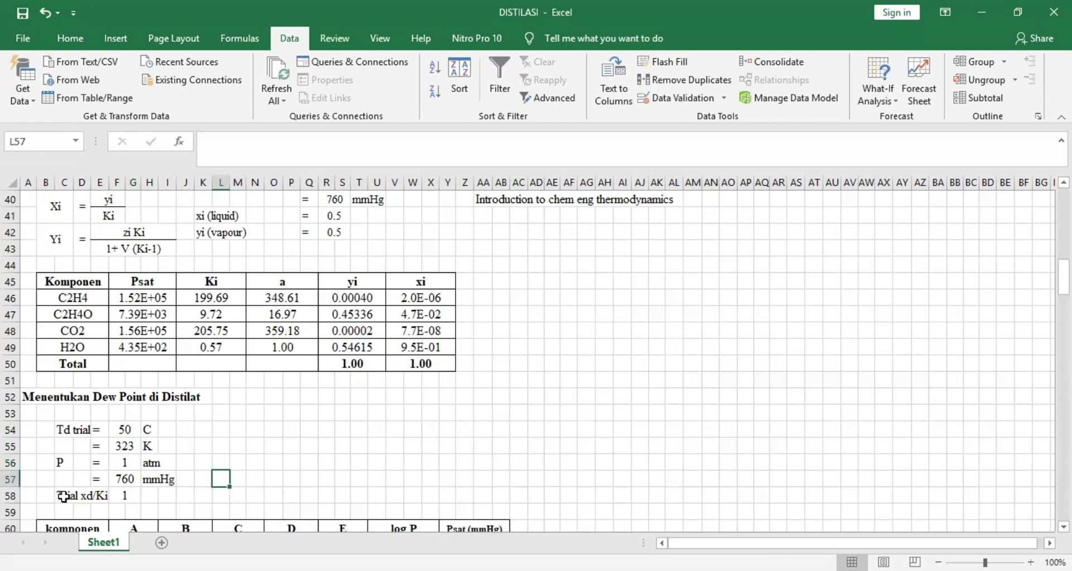
pyautogui.click(63, 497)
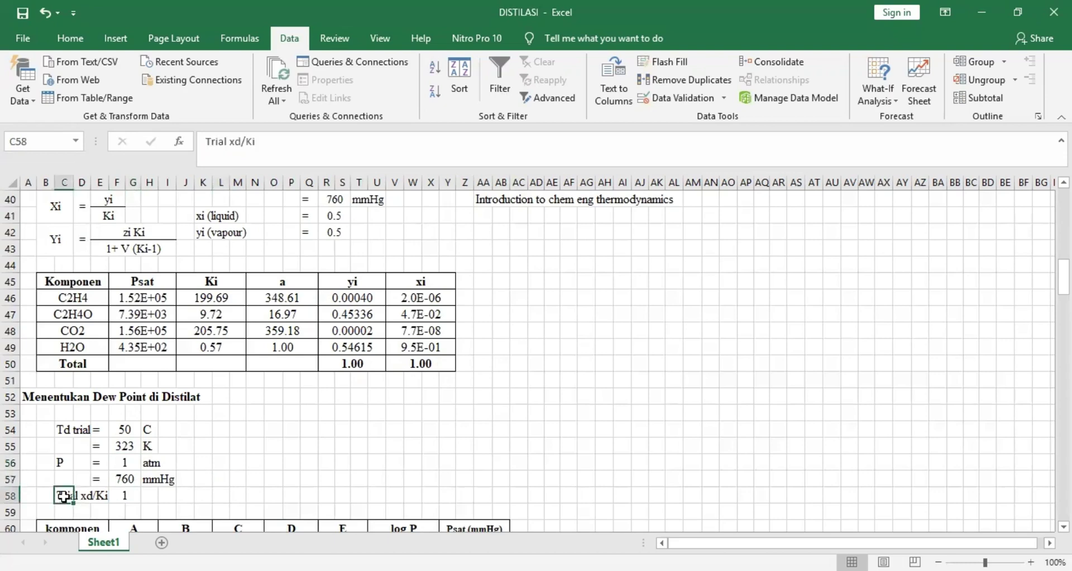
pyautogui.click(126, 498)
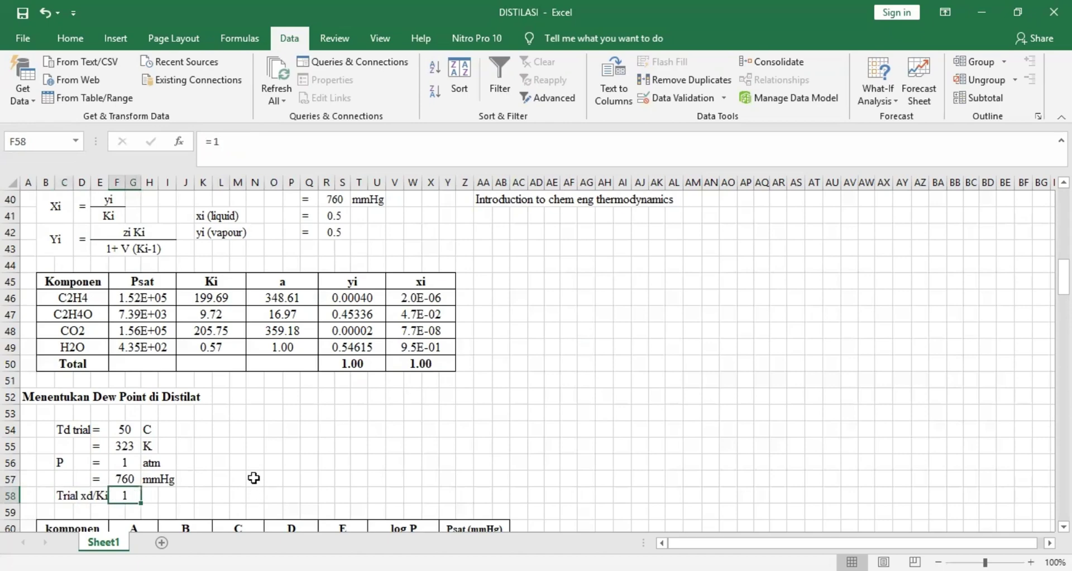
# Review the dew-point C2H4 Psat formula and distillate xd value
pyautogui.scroll(-4, 251, 477)
pyautogui.click(309, 277)
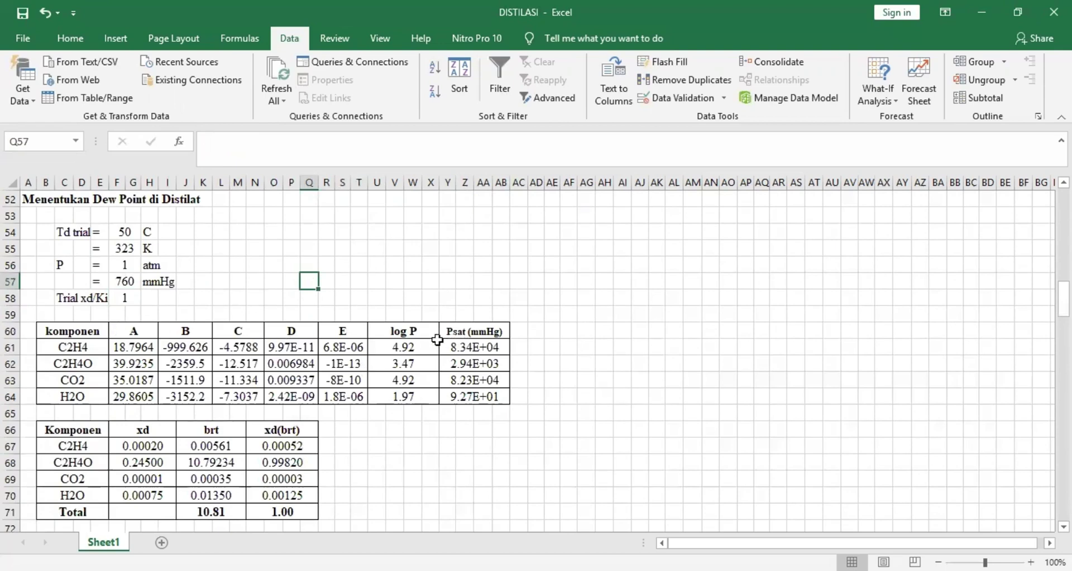
pyautogui.click(480, 349)
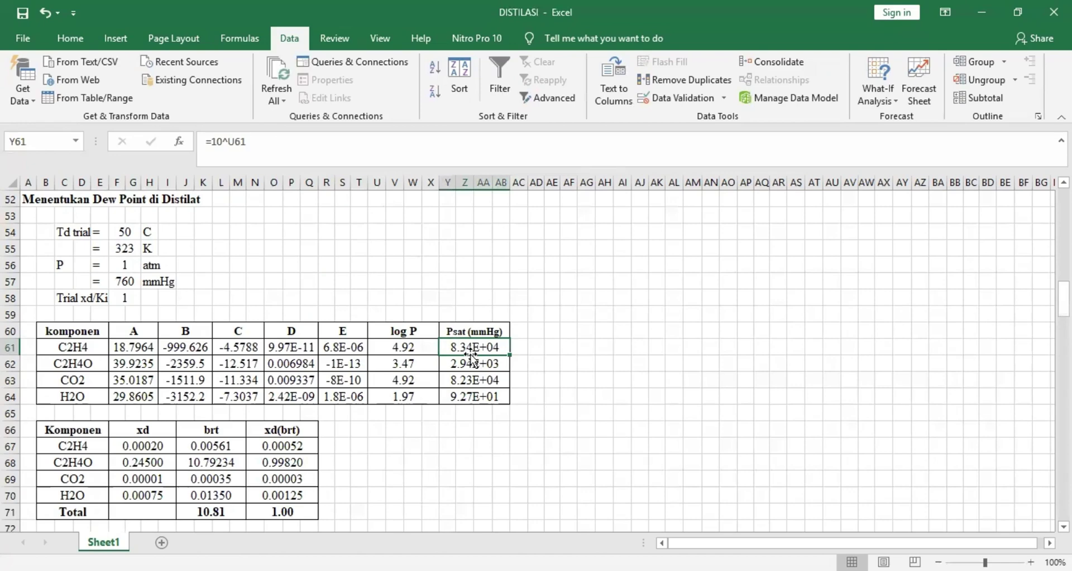
pyautogui.scroll(-2, 406, 413)
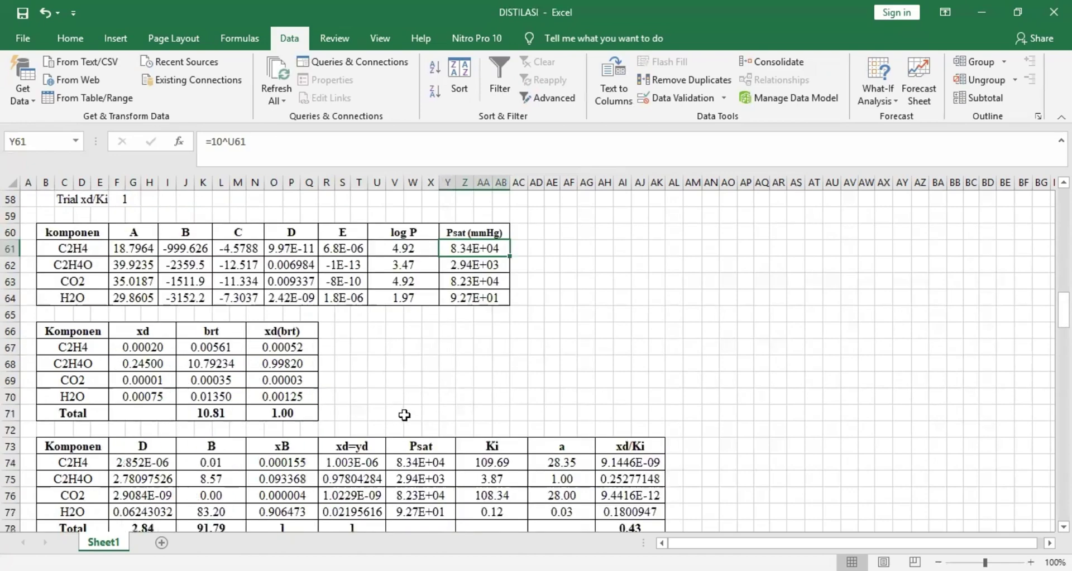
pyautogui.click(160, 349)
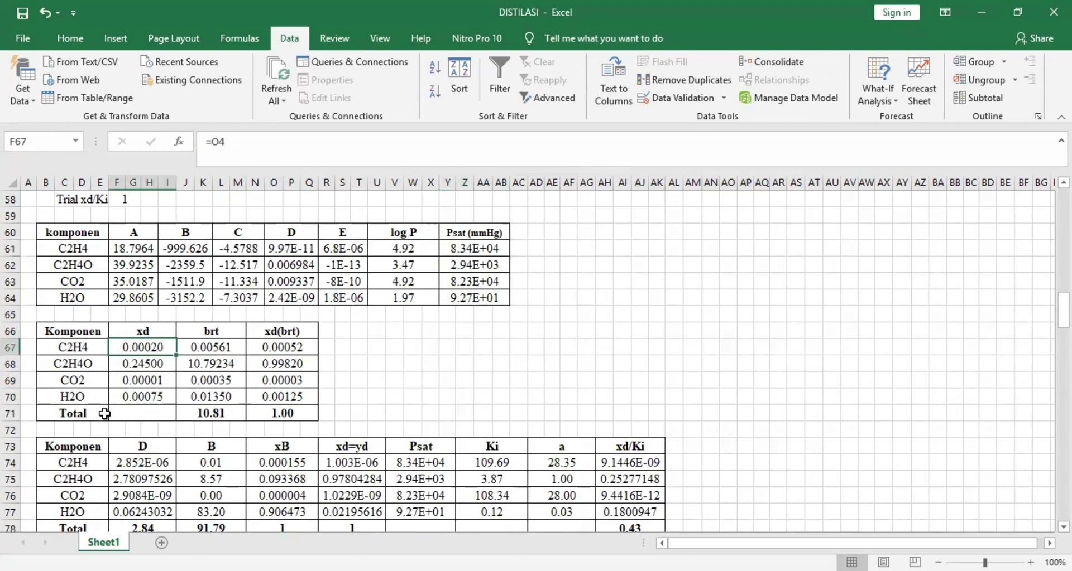
pyautogui.click(159, 365)
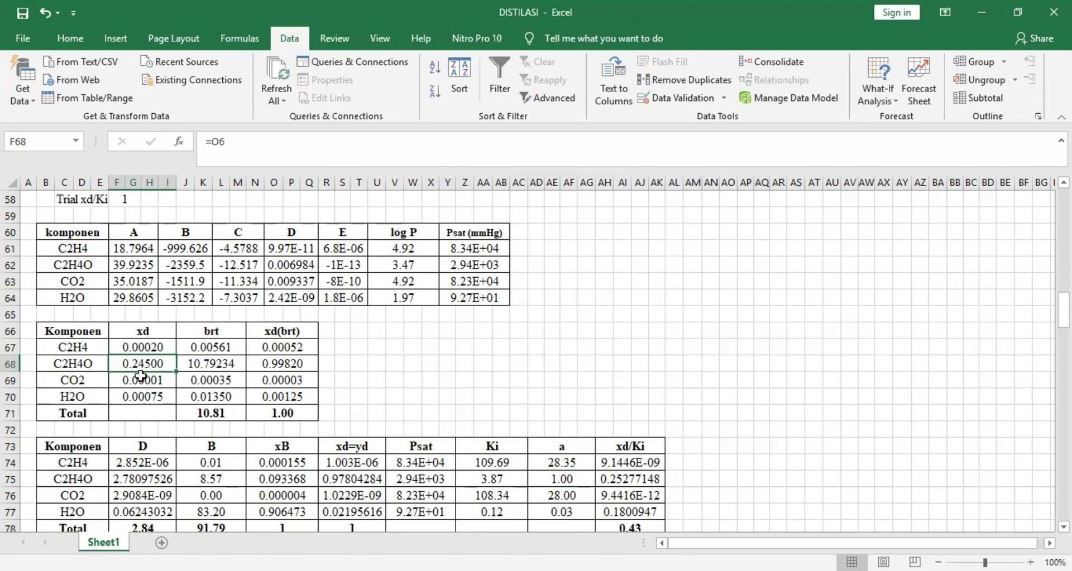
pyautogui.click(143, 381)
pyautogui.click(154, 348)
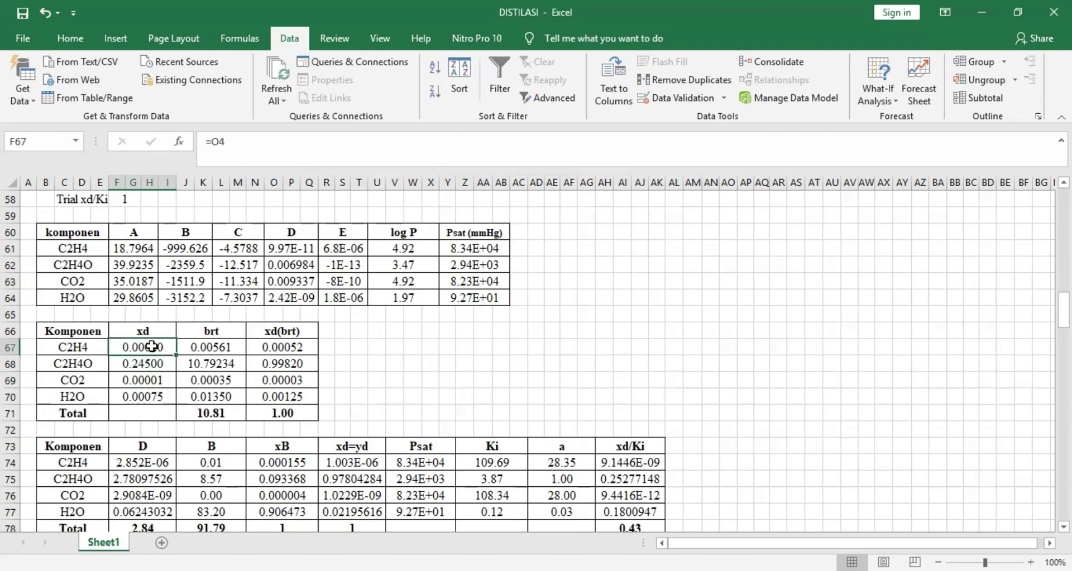
pyautogui.click(83, 381)
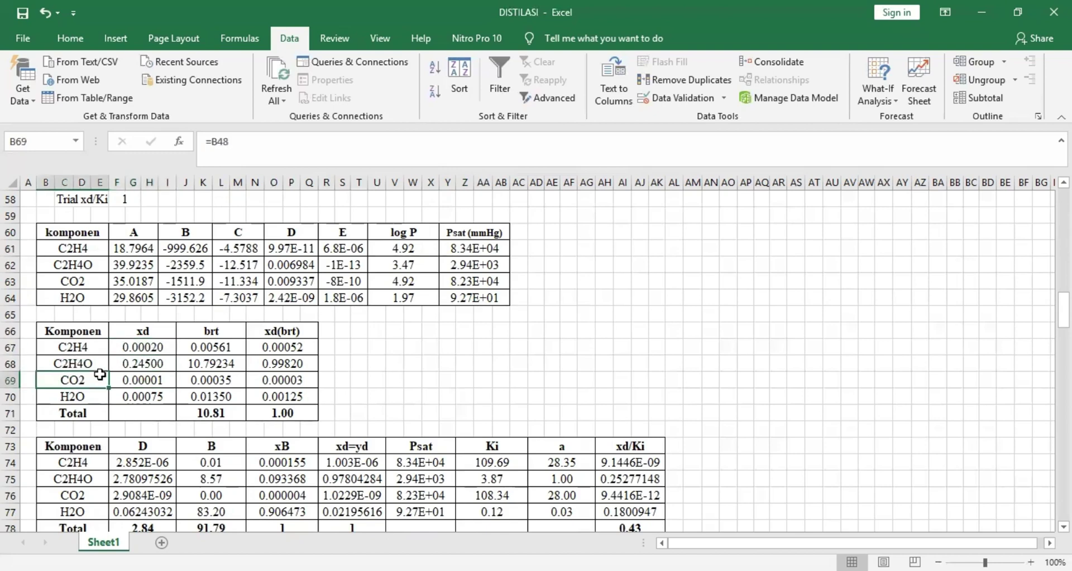
pyautogui.click(134, 347)
pyautogui.click(124, 381)
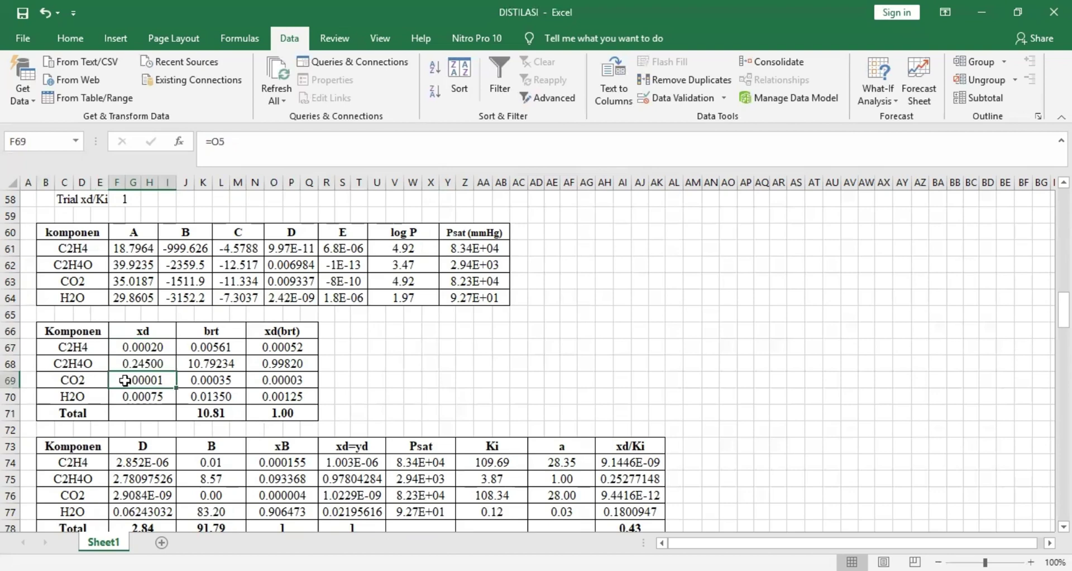
pyautogui.click(153, 343)
pyautogui.click(136, 381)
pyautogui.click(149, 343)
pyautogui.click(136, 380)
pyautogui.click(60, 366)
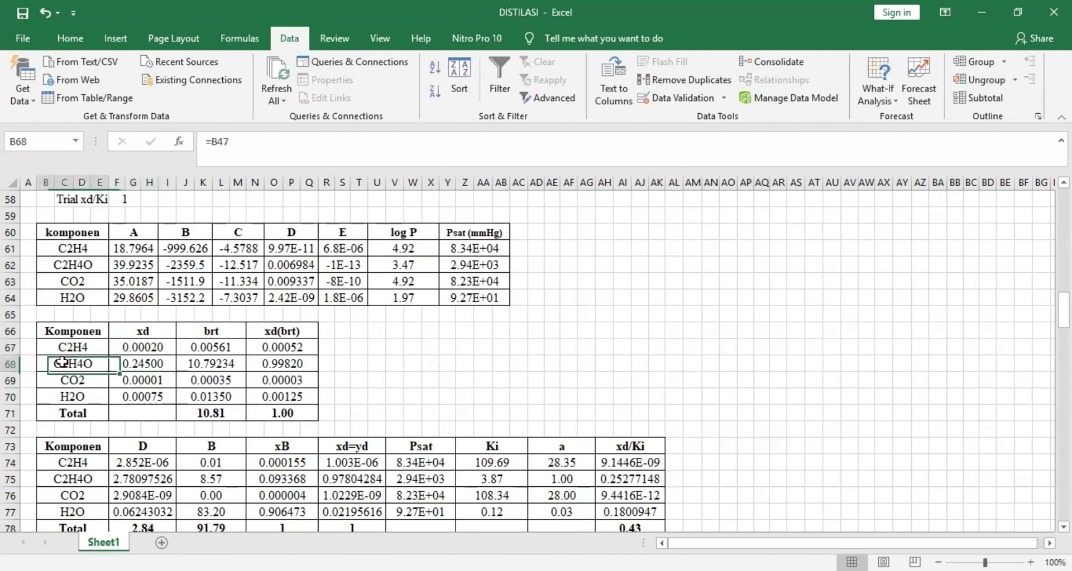
pyautogui.click(131, 366)
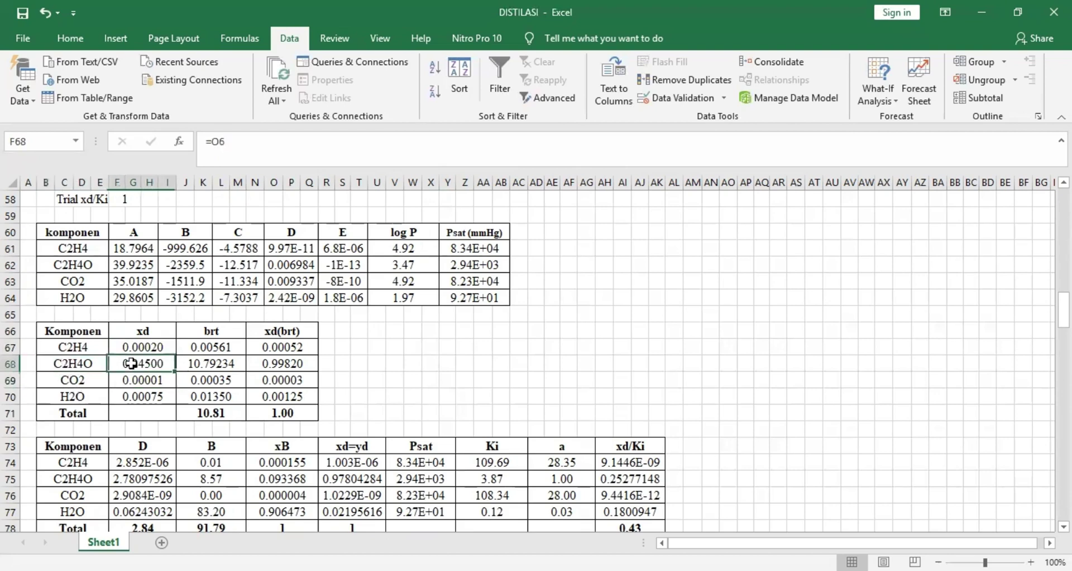
pyautogui.click(160, 399)
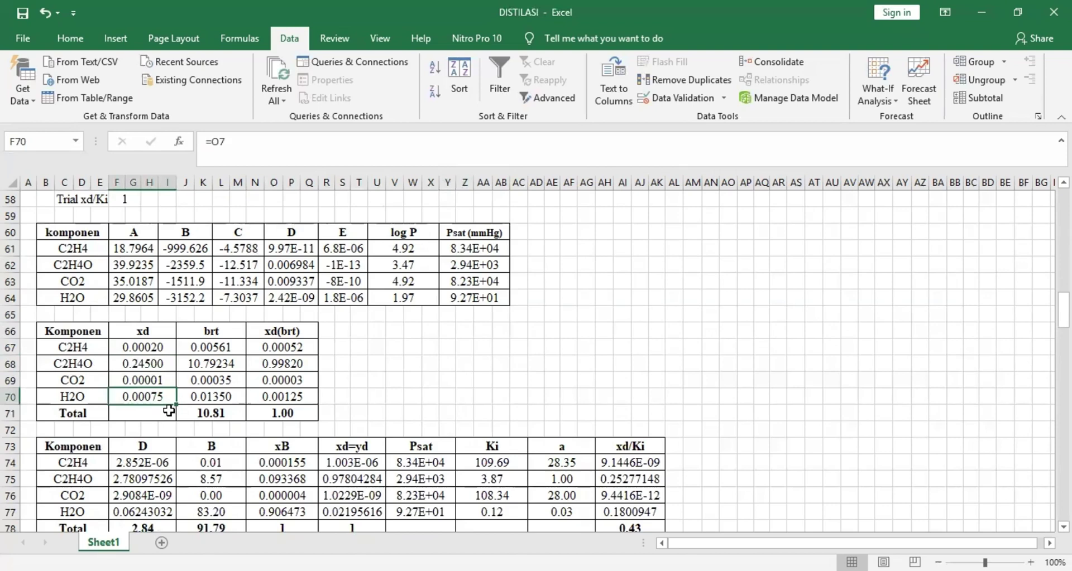
pyautogui.click(225, 347)
pyautogui.click(273, 142)
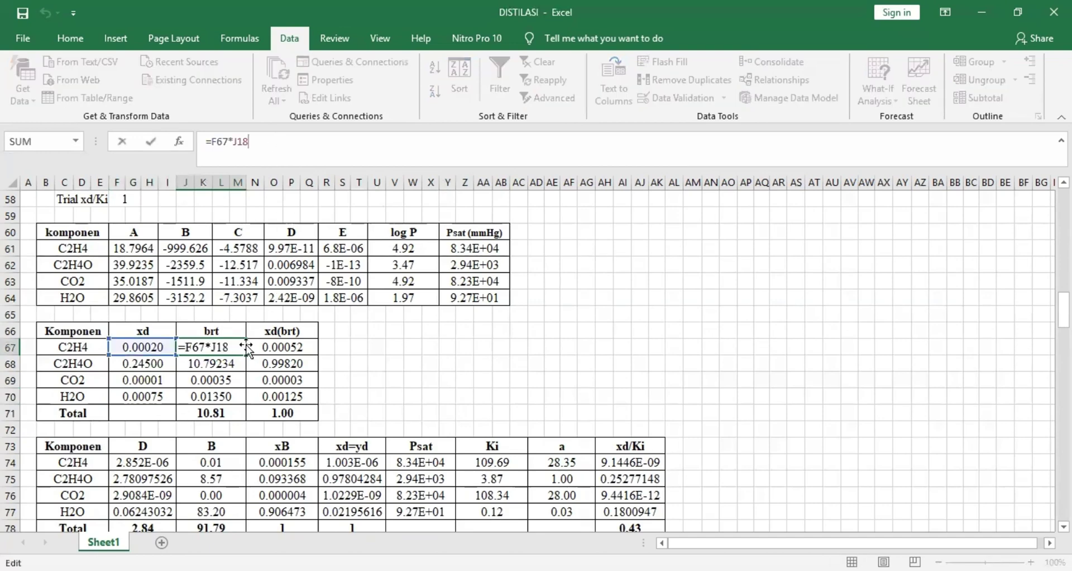
pyautogui.scroll(6, 243, 349)
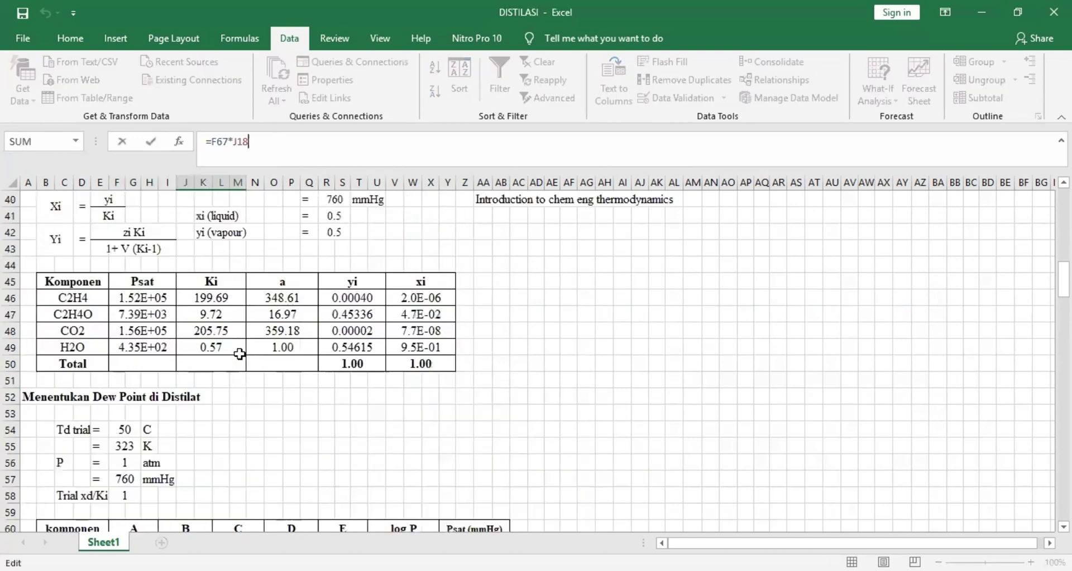
pyautogui.scroll(1, 241, 350)
pyautogui.scroll(11, 239, 354)
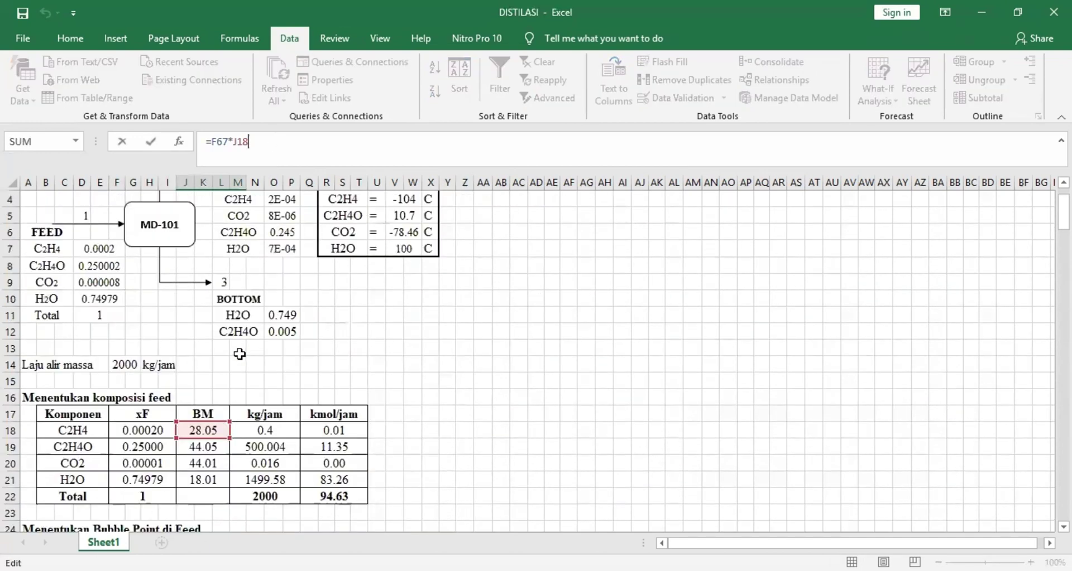
pyautogui.press('Return')
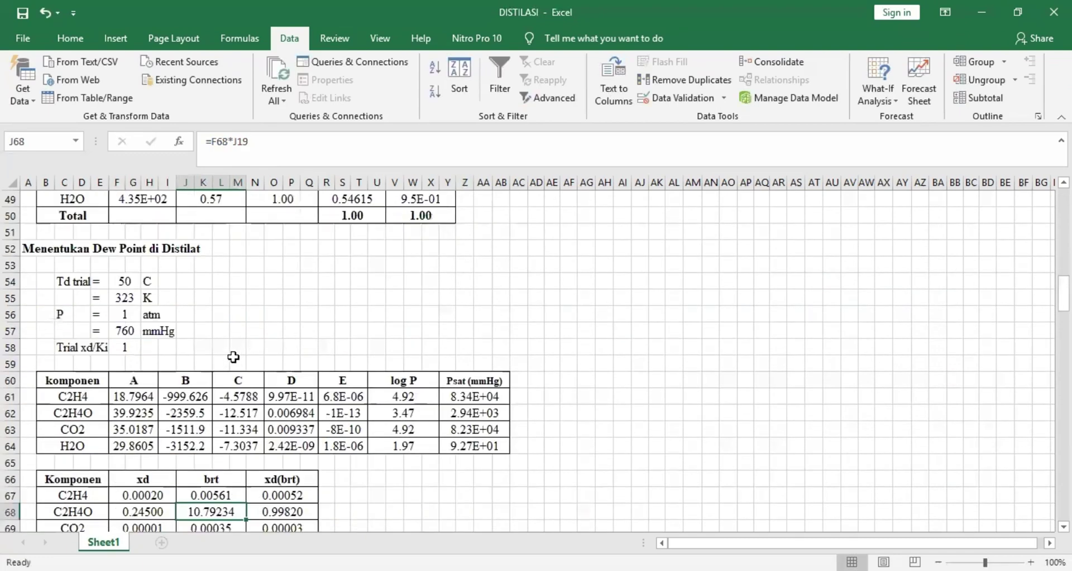
pyautogui.scroll(-3, 234, 377)
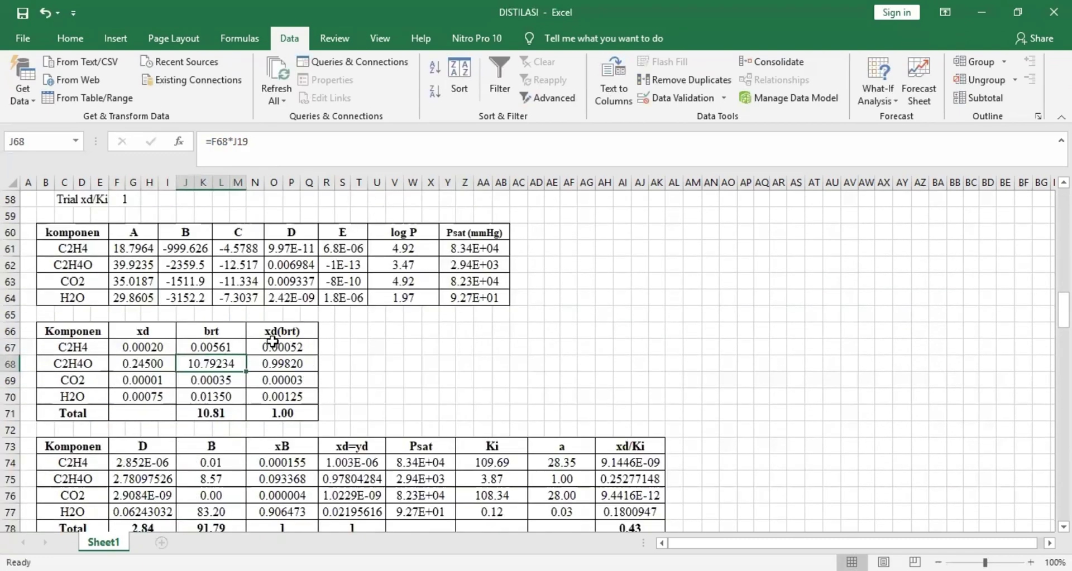
pyautogui.click(273, 348)
pyautogui.click(150, 332)
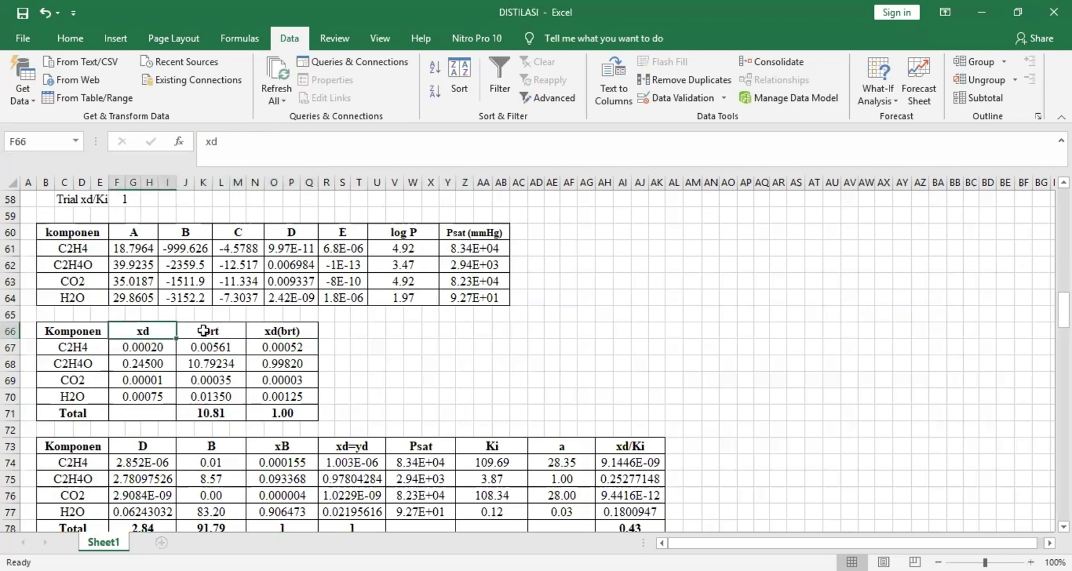
pyautogui.click(204, 331)
pyautogui.click(298, 410)
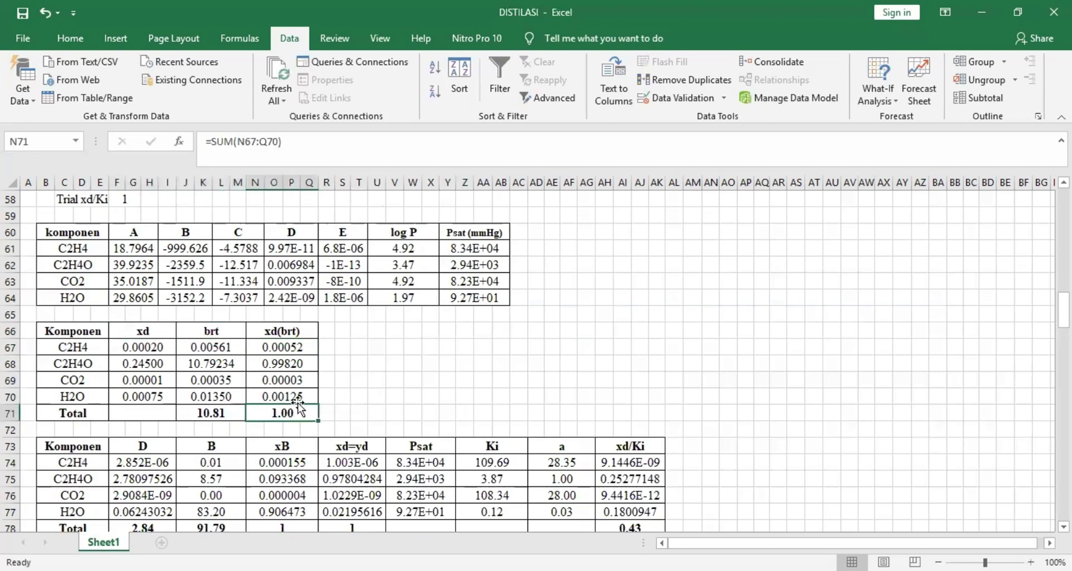
pyautogui.scroll(-2, 301, 384)
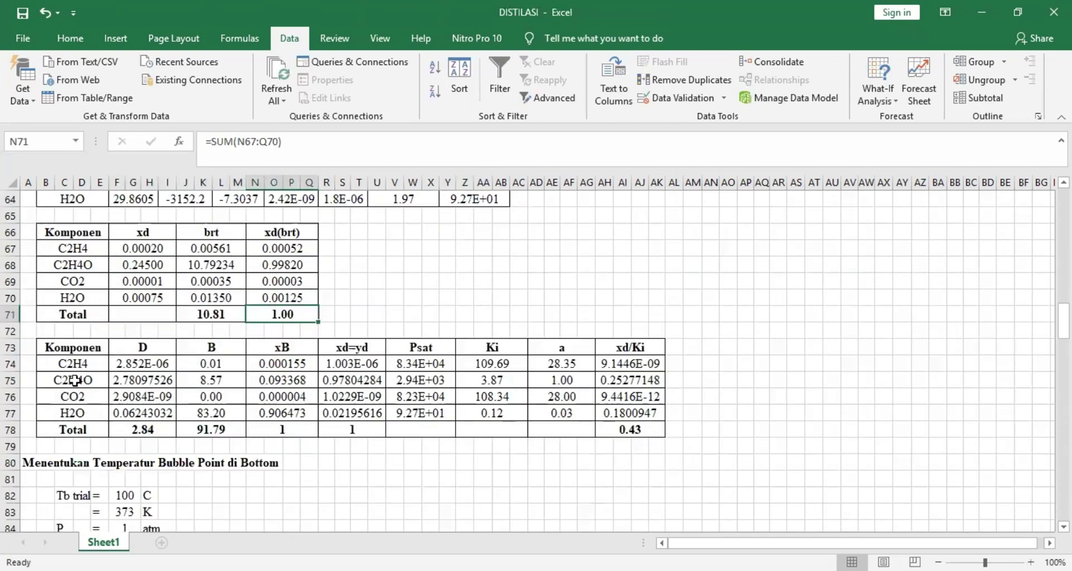
pyautogui.click(167, 351)
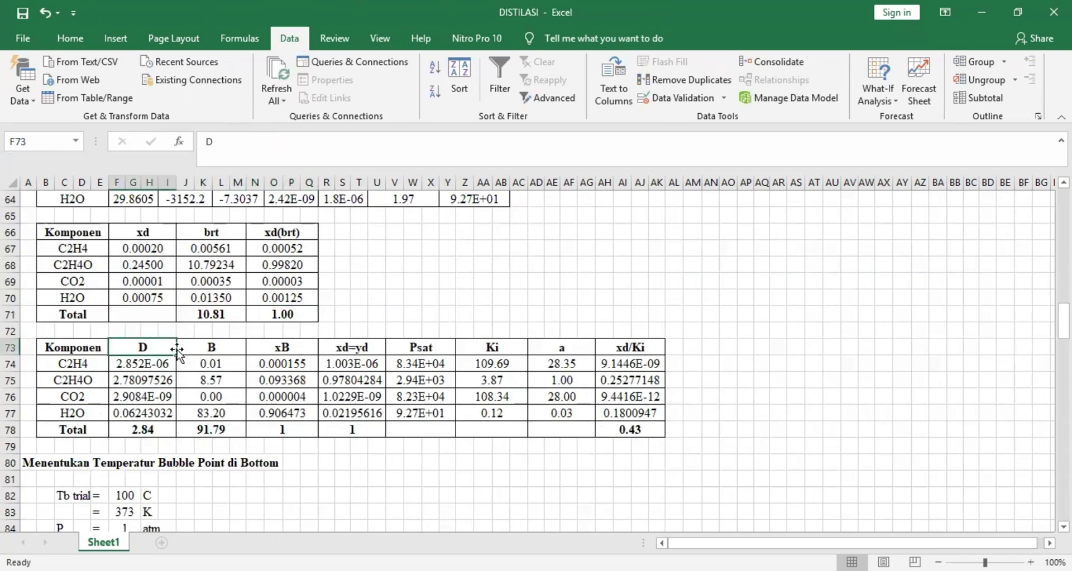
pyautogui.click(213, 350)
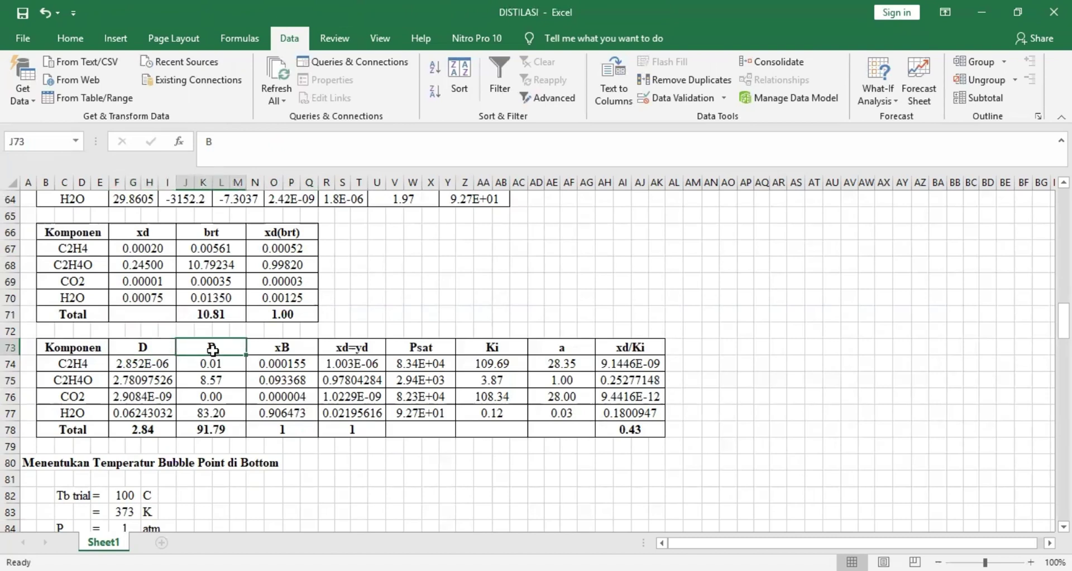
pyautogui.click(126, 366)
pyautogui.click(303, 148)
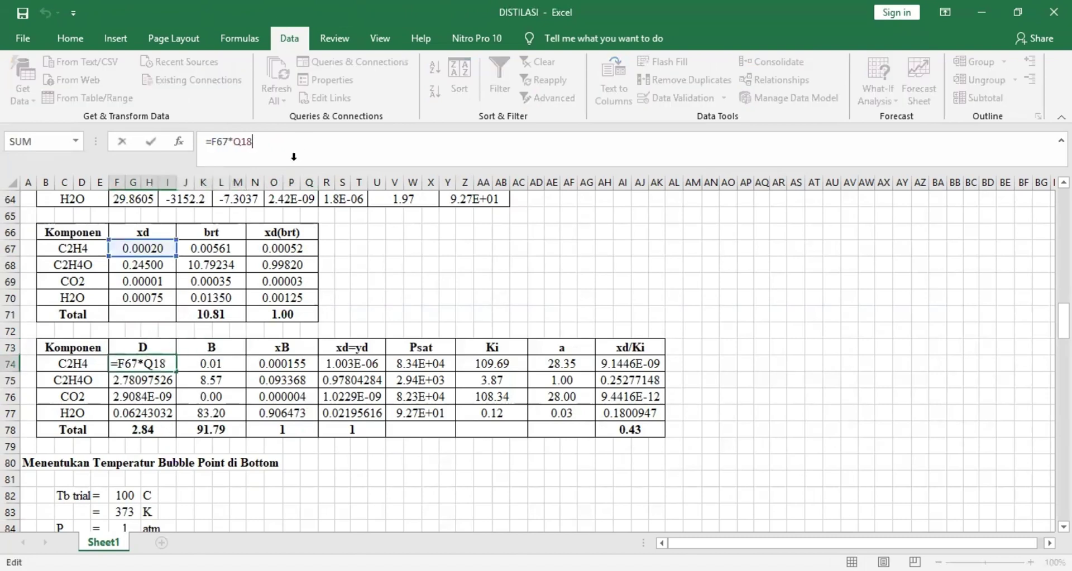
pyautogui.scroll(5, 153, 327)
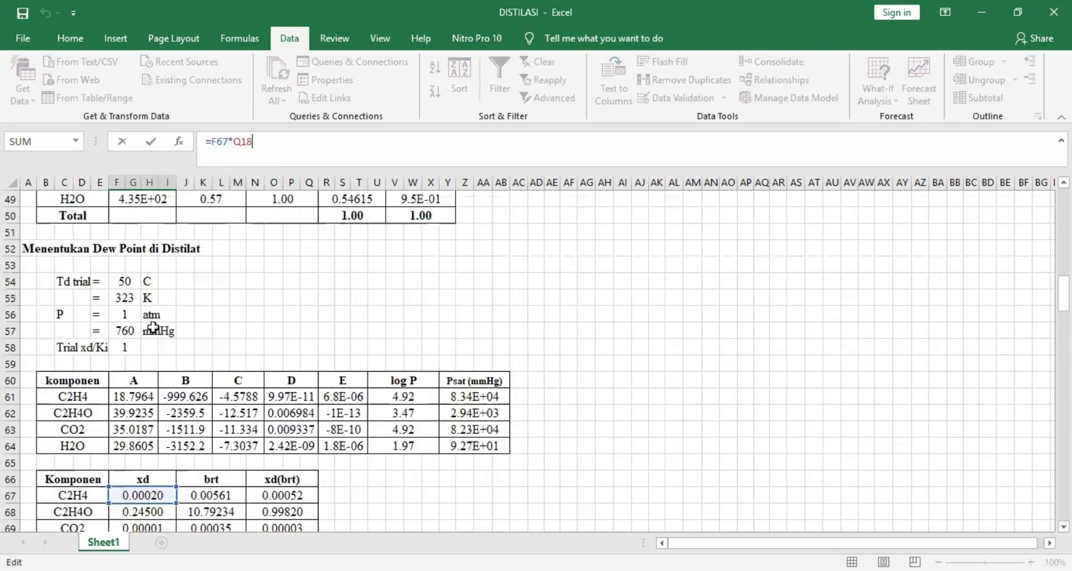
pyautogui.scroll(7, 153, 328)
pyautogui.scroll(1, 318, 340)
pyautogui.scroll(6, 318, 340)
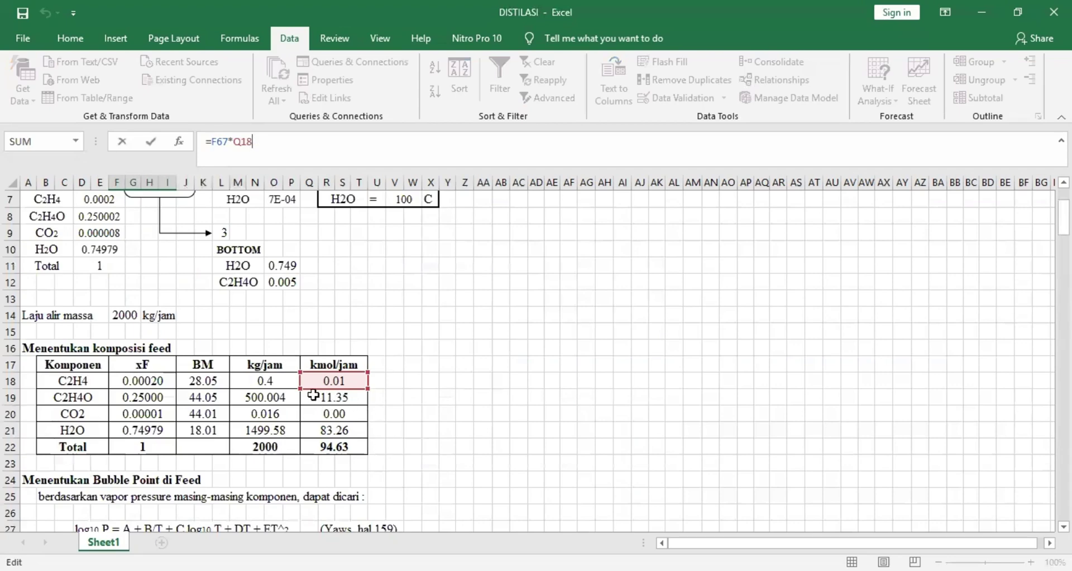
pyautogui.scroll(-10, 314, 398)
pyautogui.scroll(-5, 314, 398)
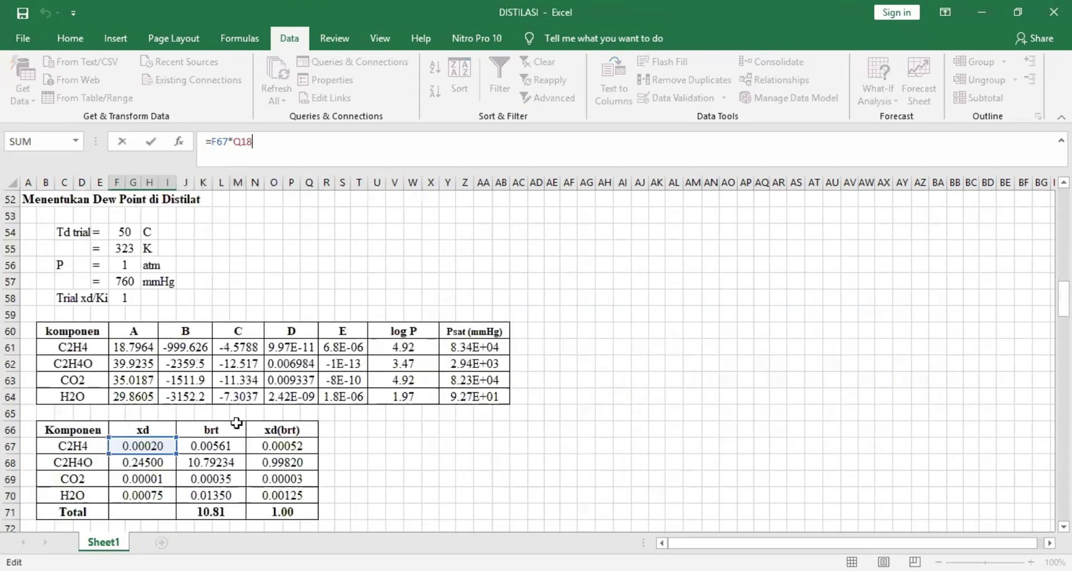
pyautogui.scroll(-2, 236, 424)
pyautogui.click(384, 393)
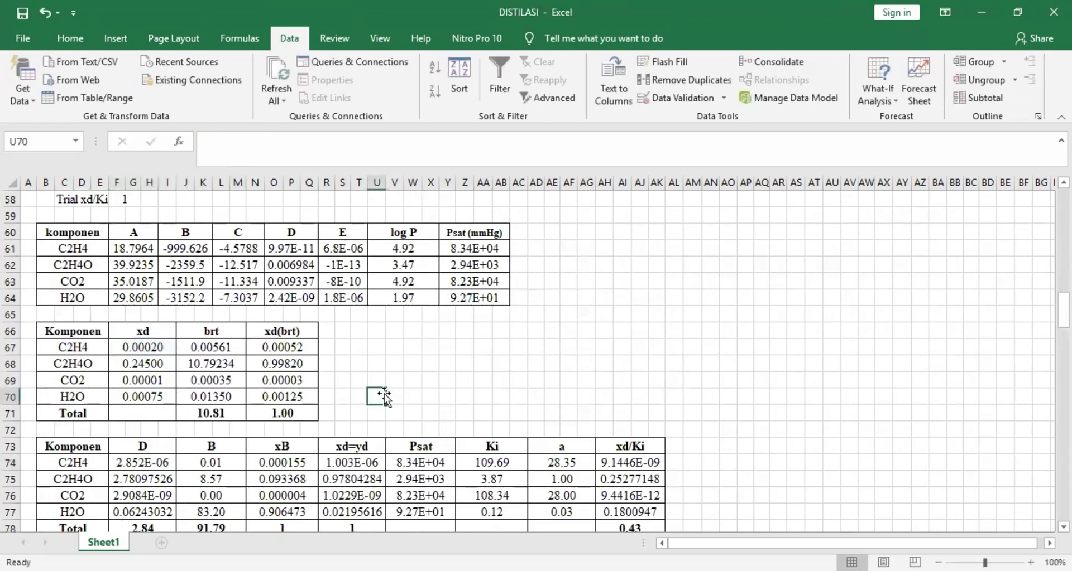
pyautogui.scroll(-1, 184, 443)
pyautogui.scroll(-1, 173, 429)
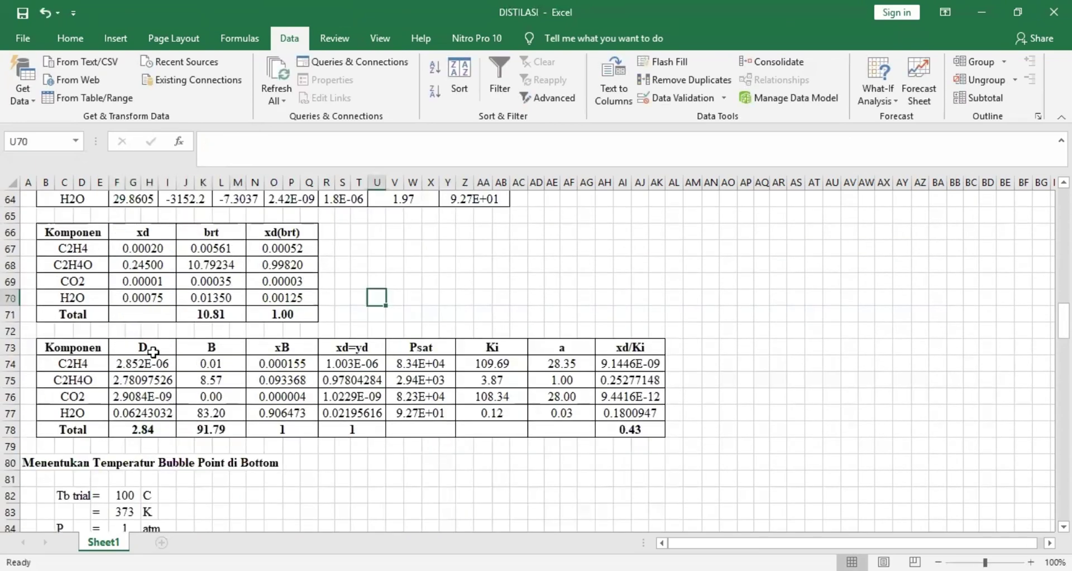
pyautogui.click(208, 368)
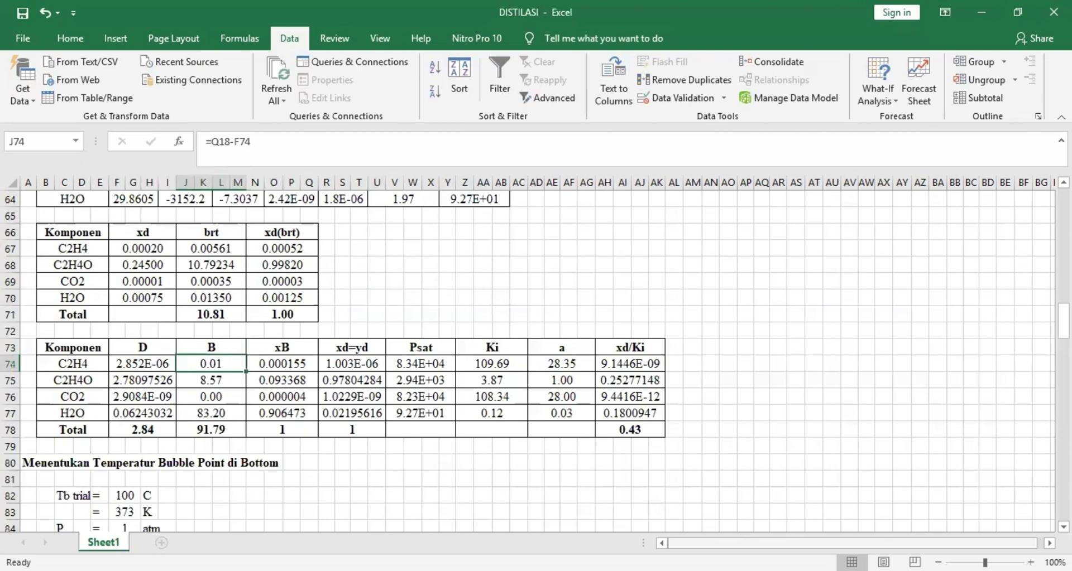
pyautogui.hscroll(1, 274, 369)
pyautogui.click(272, 366)
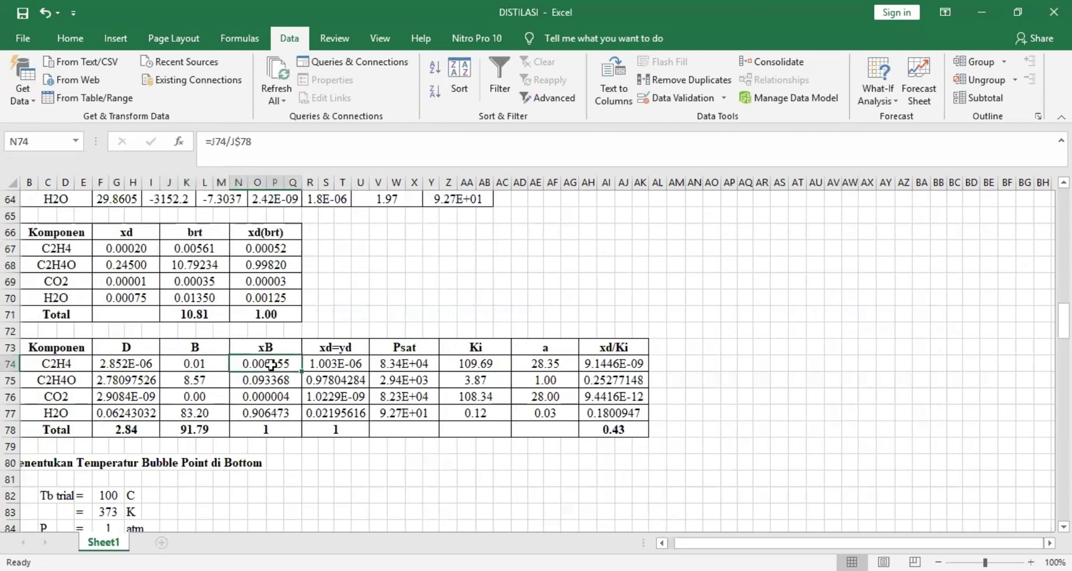
pyautogui.click(197, 364)
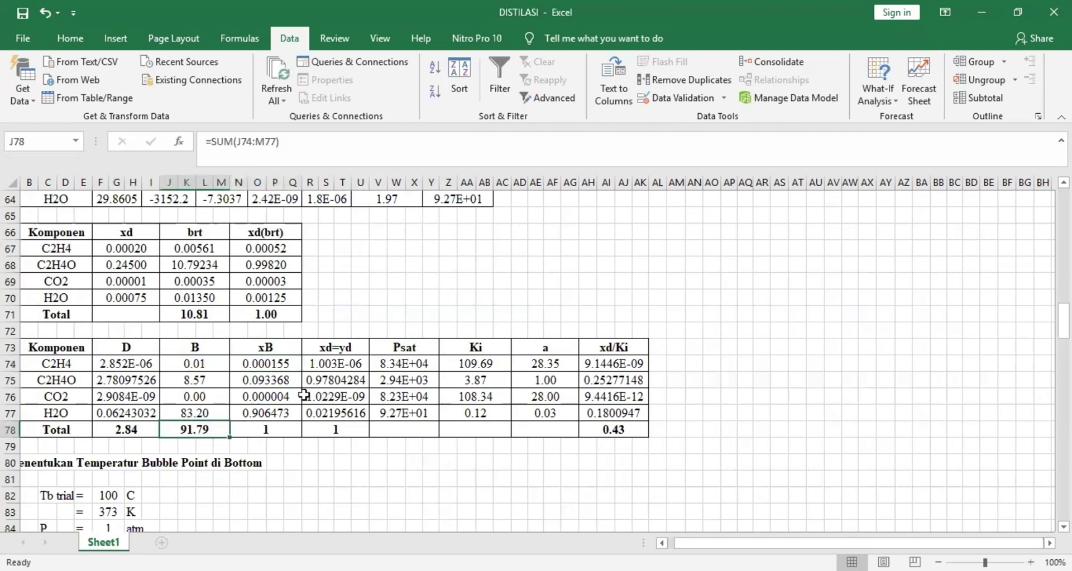
pyautogui.click(278, 430)
pyautogui.click(344, 428)
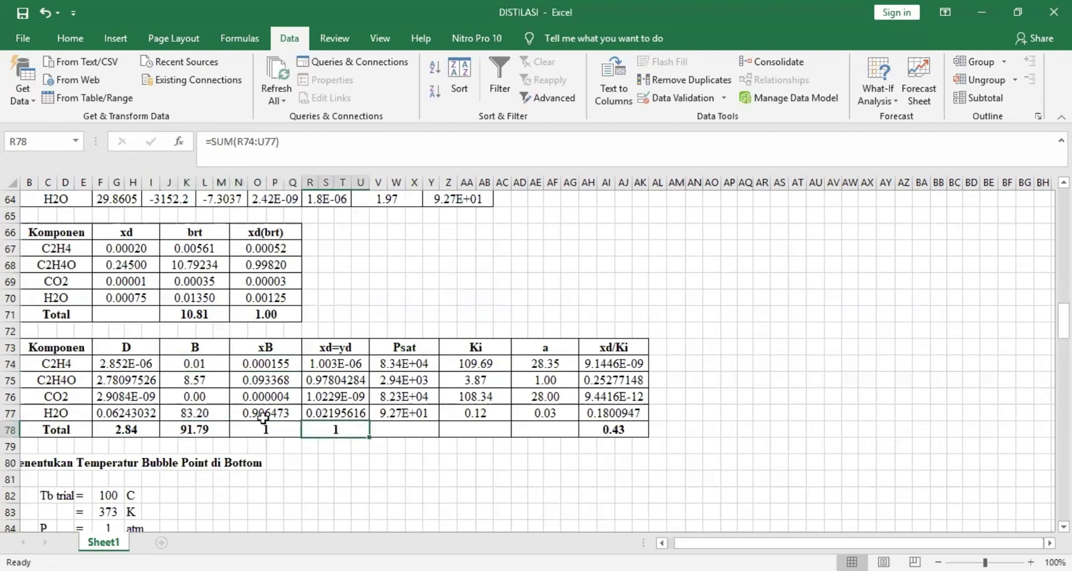
pyautogui.click(127, 367)
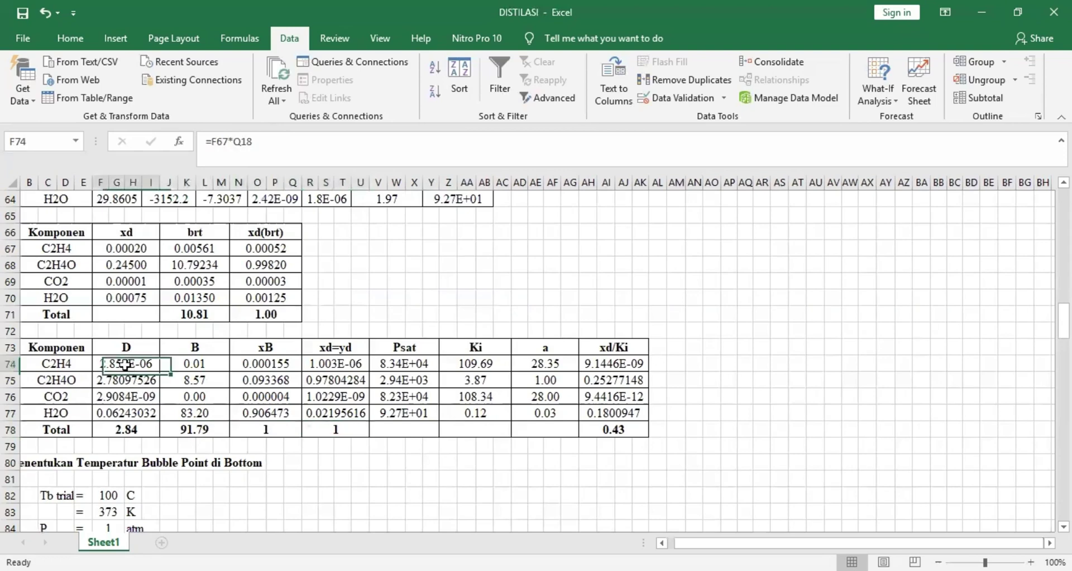
pyautogui.click(131, 433)
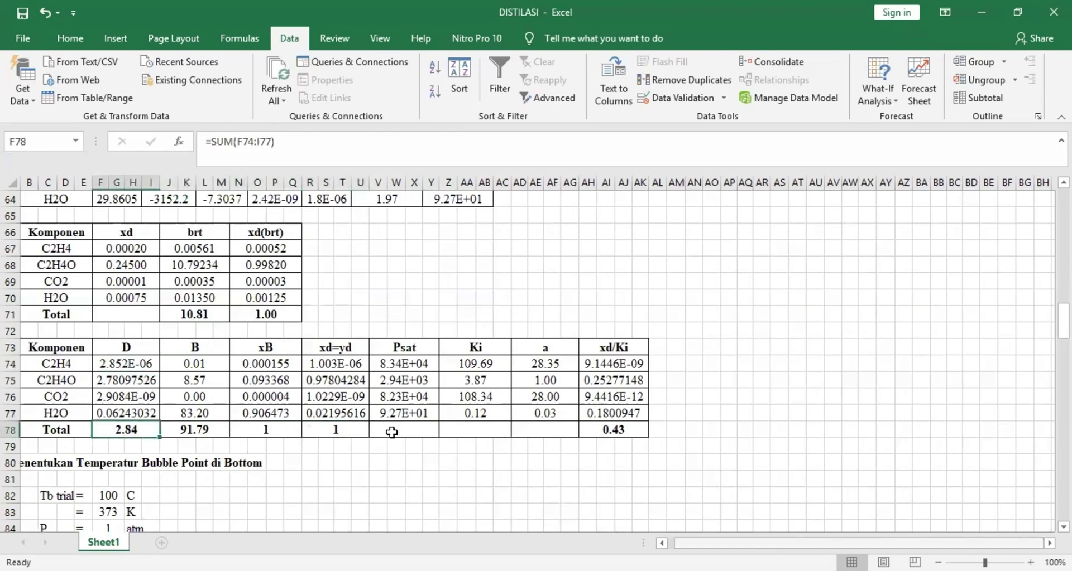
pyautogui.click(410, 364)
pyautogui.scroll(1, 411, 360)
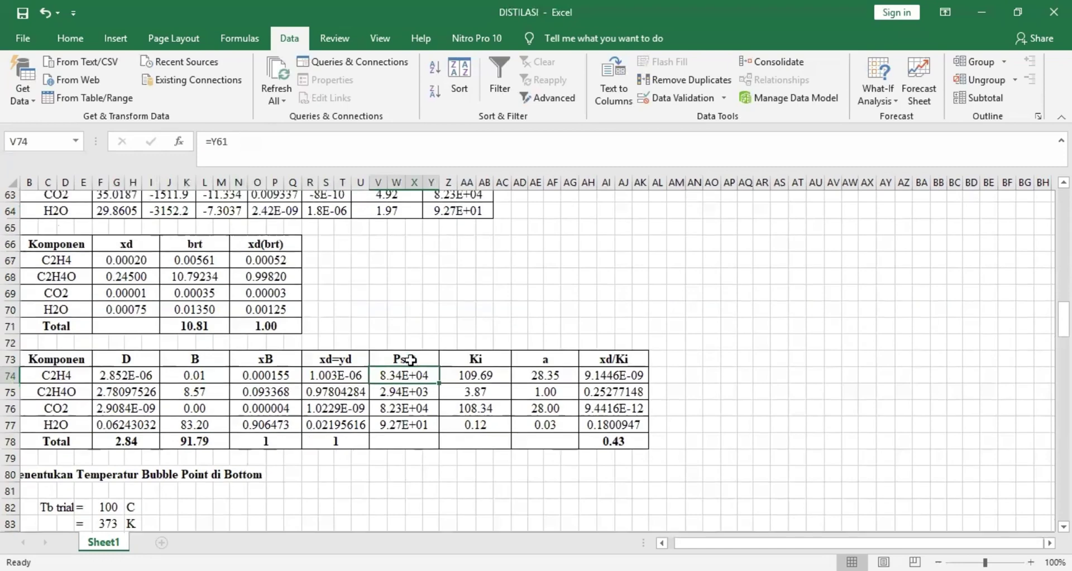
pyautogui.scroll(2, 410, 360)
pyautogui.click(448, 247)
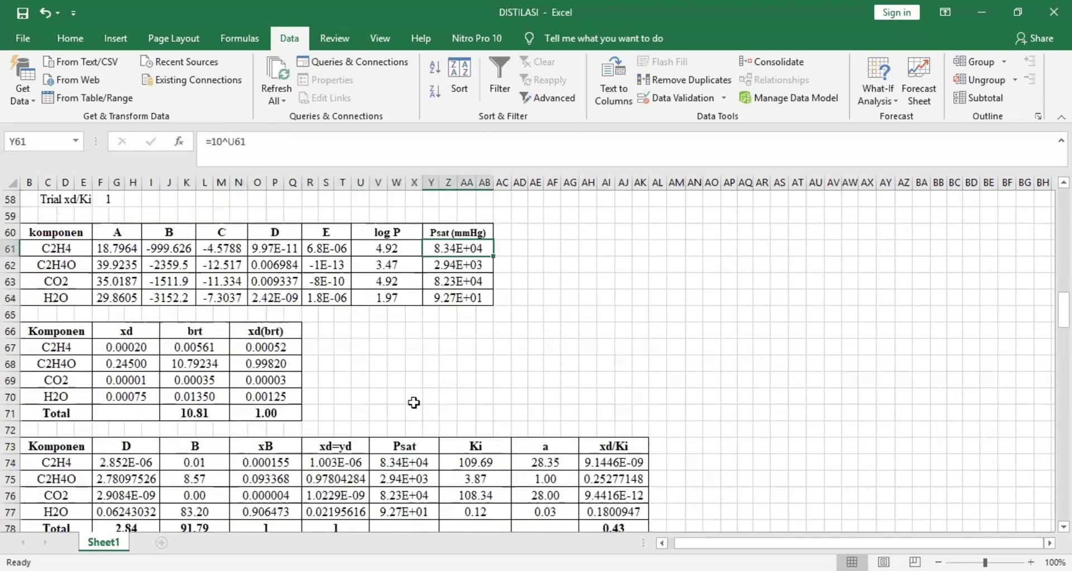
pyautogui.click(417, 466)
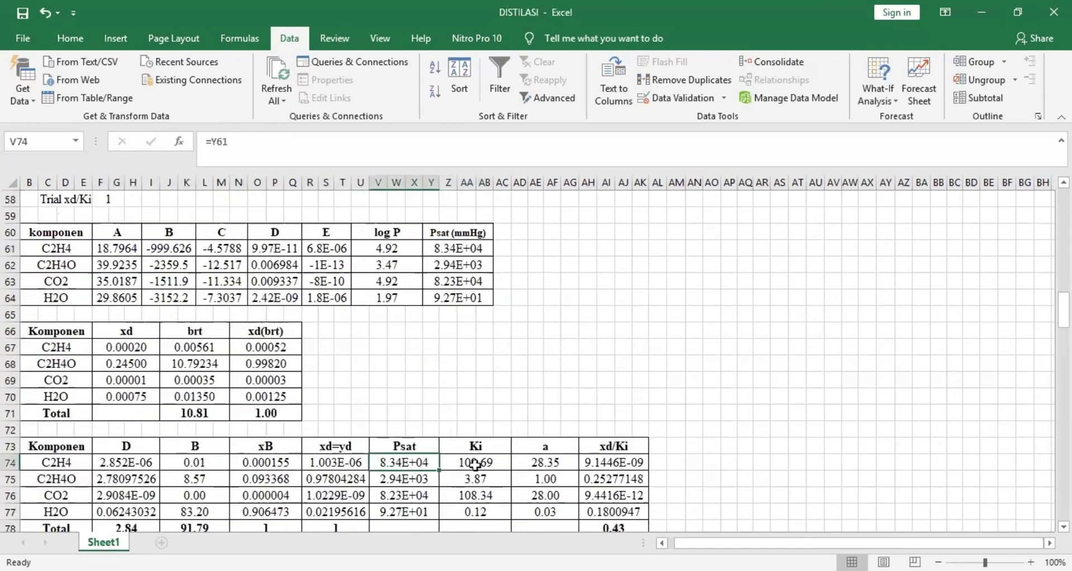
pyautogui.click(475, 465)
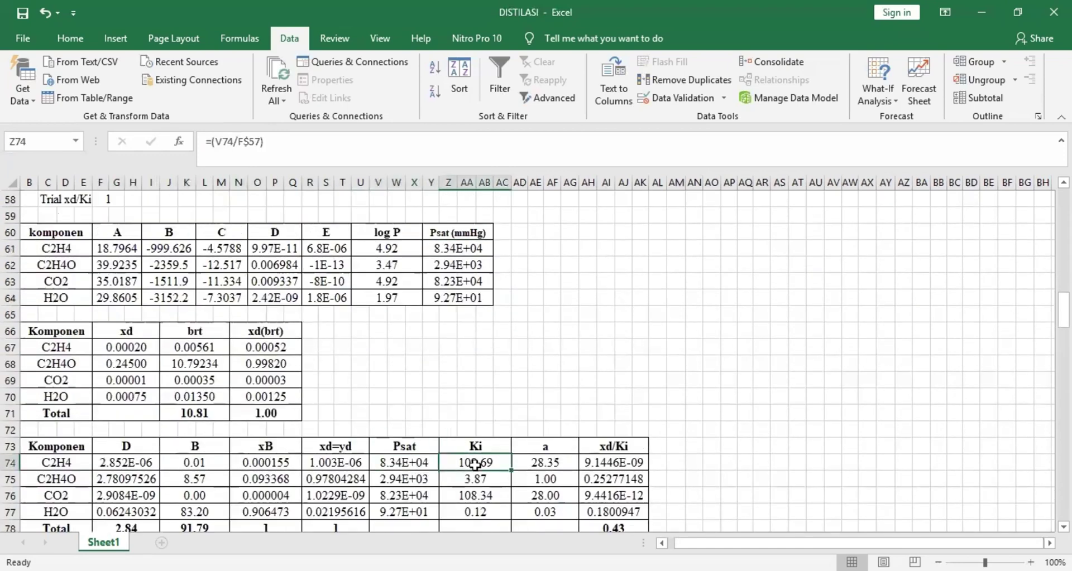
pyautogui.click(550, 462)
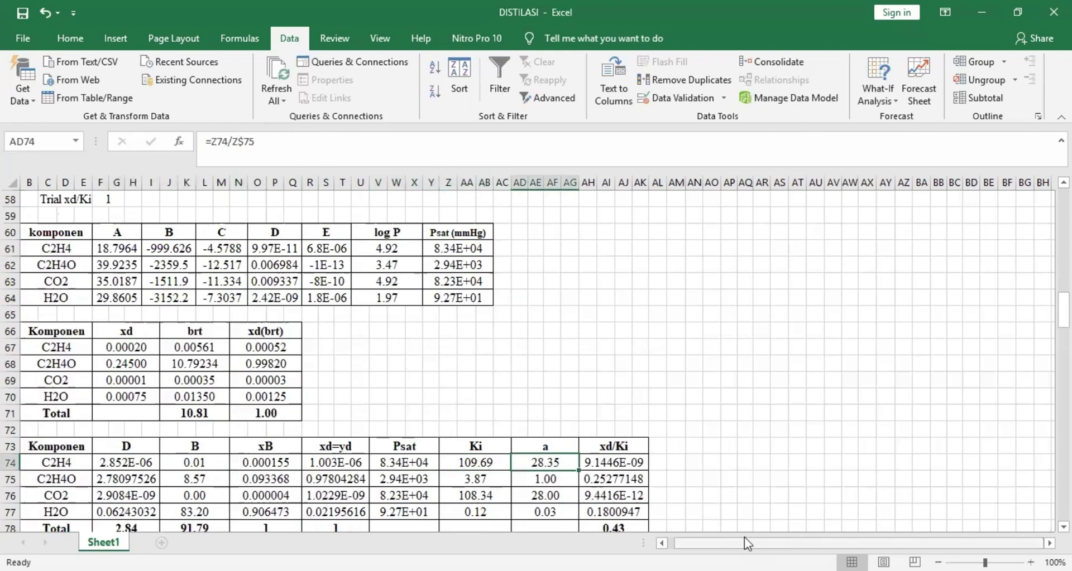
pyautogui.click(606, 460)
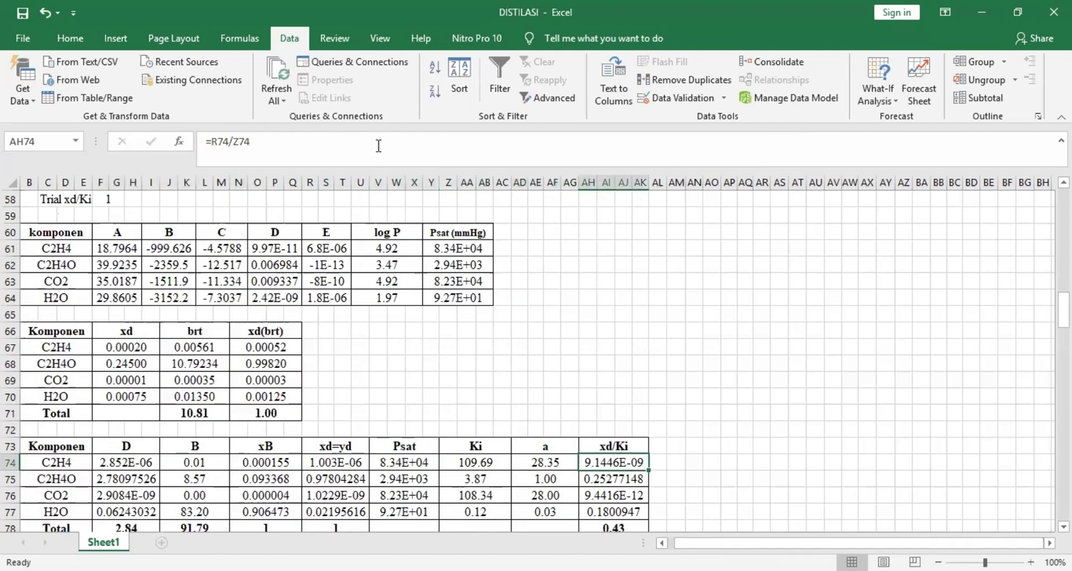
pyautogui.press('F2')
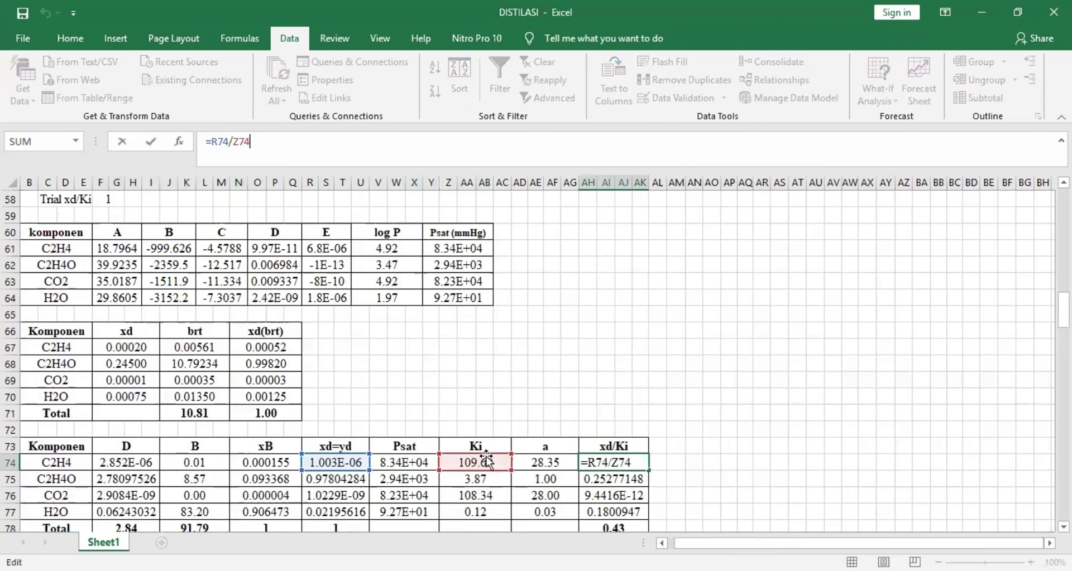
pyautogui.click(559, 398)
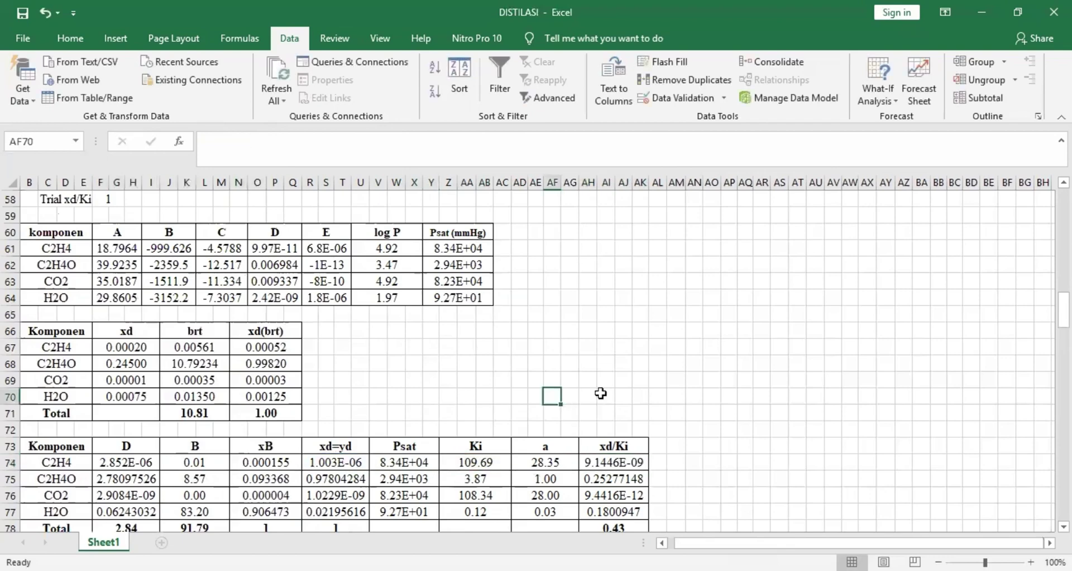
pyautogui.scroll(-2, 600, 380)
pyautogui.scroll(-1, 602, 363)
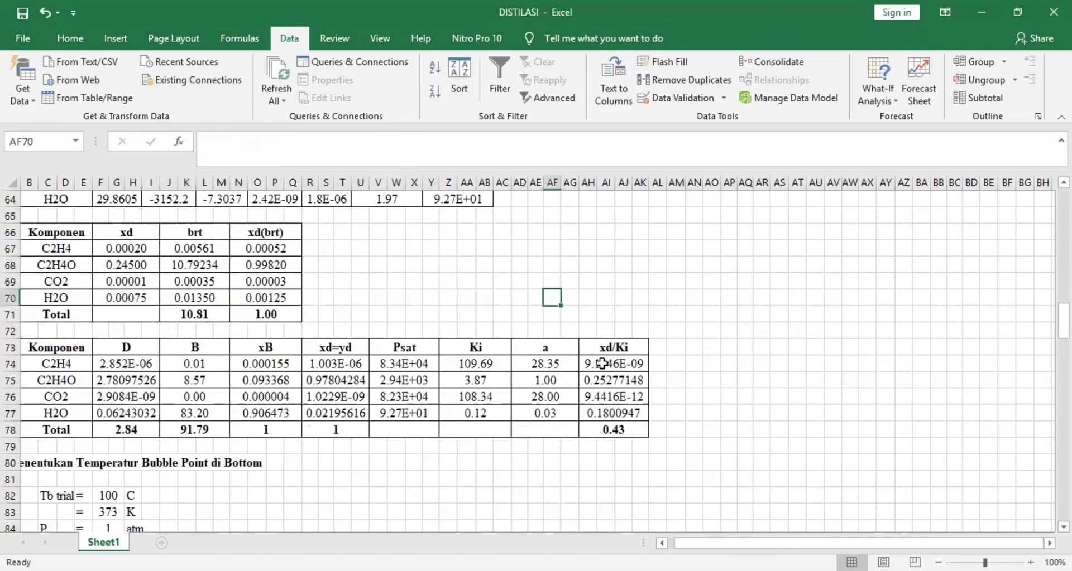
pyautogui.click(614, 430)
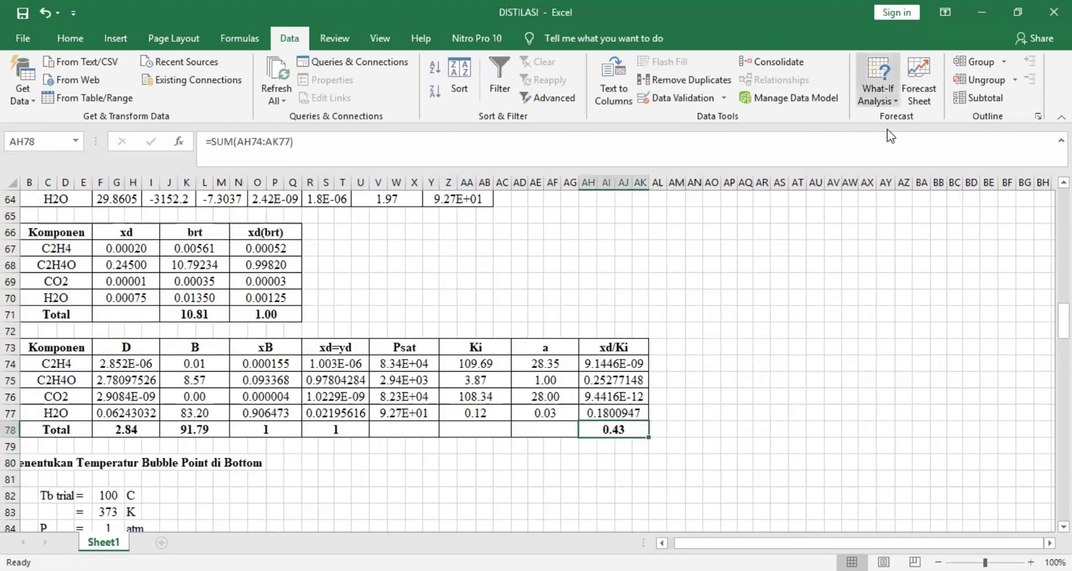
# Goal Seek AH78 to 1 by changing F54, solving Td to 30 °C
pyautogui.click(125, 179)
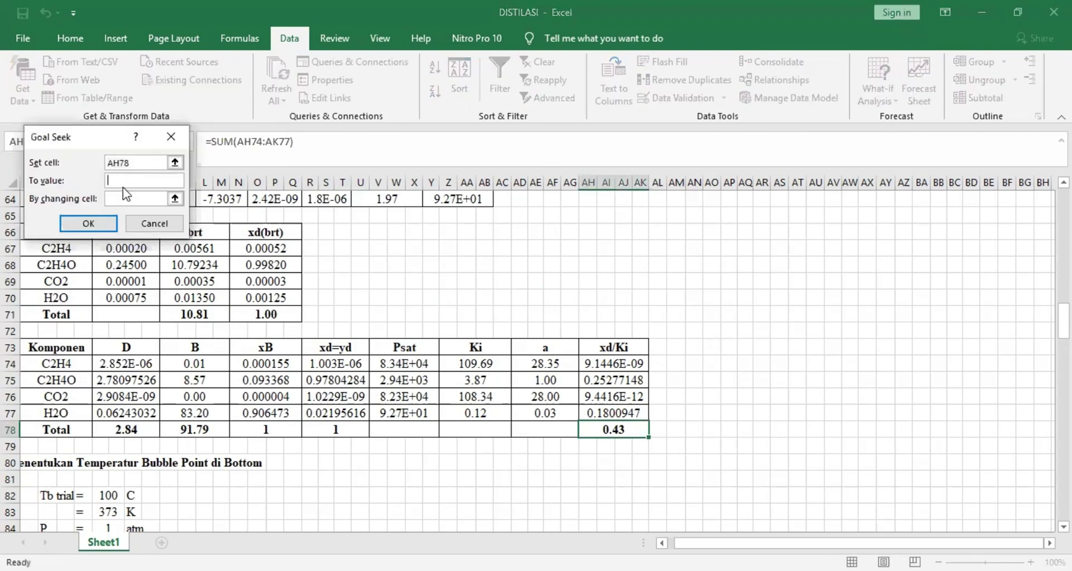
pyautogui.write('1')
pyautogui.click(128, 198)
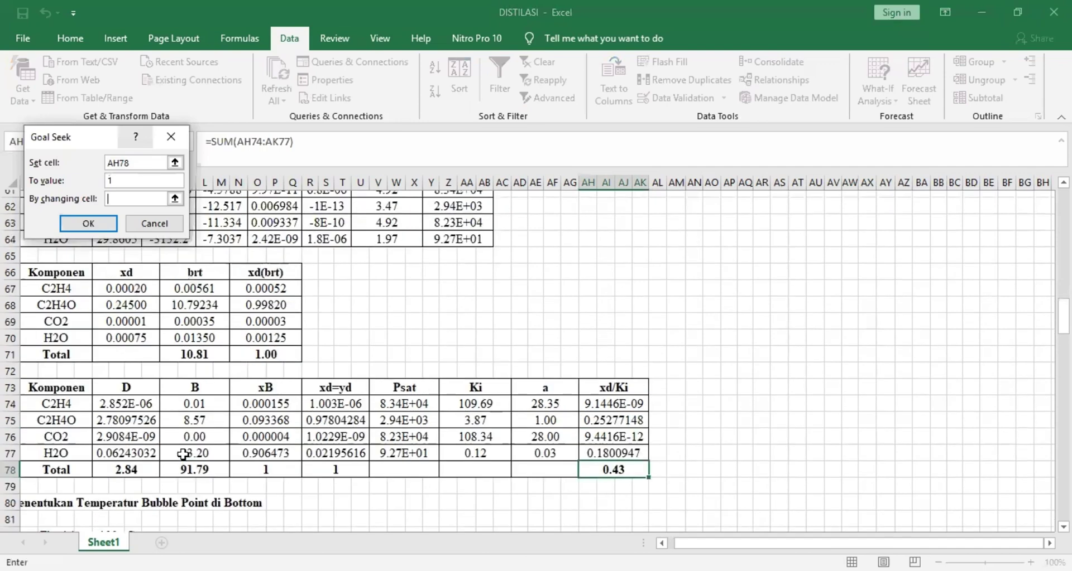
pyautogui.scroll(6, 183, 454)
pyautogui.click(114, 329)
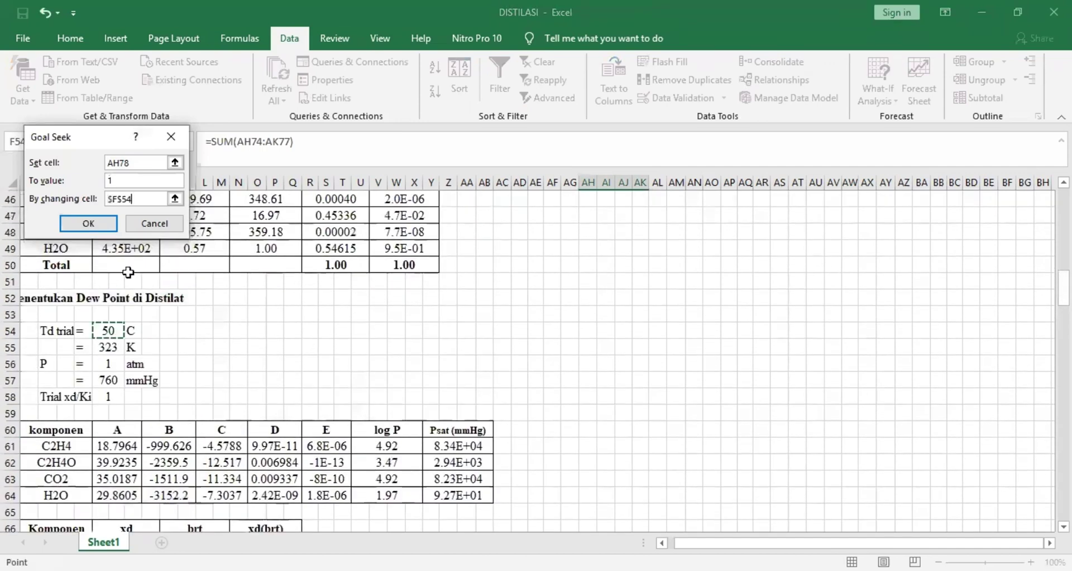
pyautogui.click(89, 223)
pyautogui.click(95, 224)
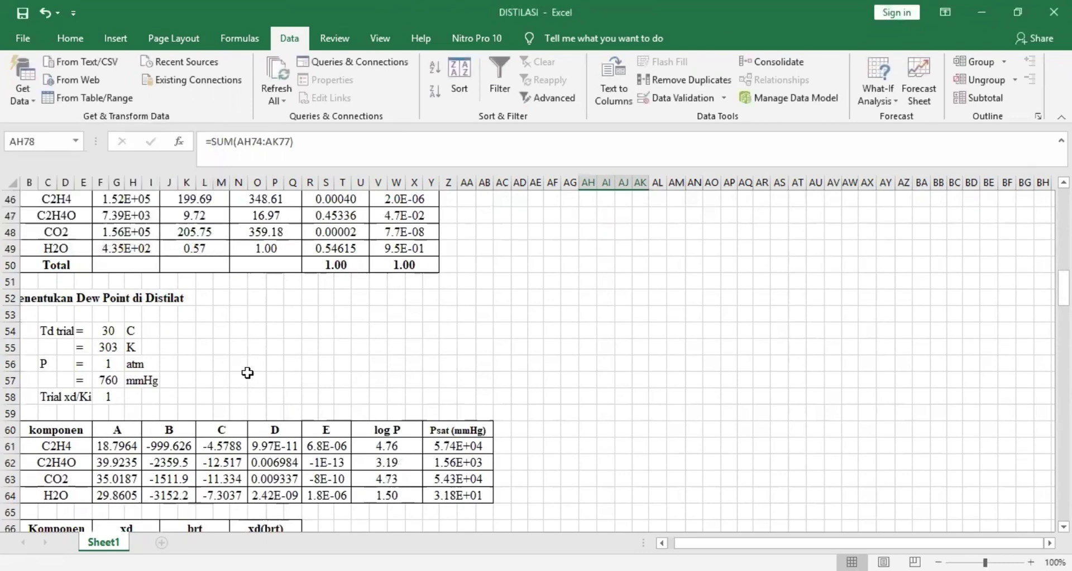
# Scroll down to the bottoms bubble-point section and select its heading row
pyautogui.moveTo(692, 544); pyautogui.dragTo(685, 544)
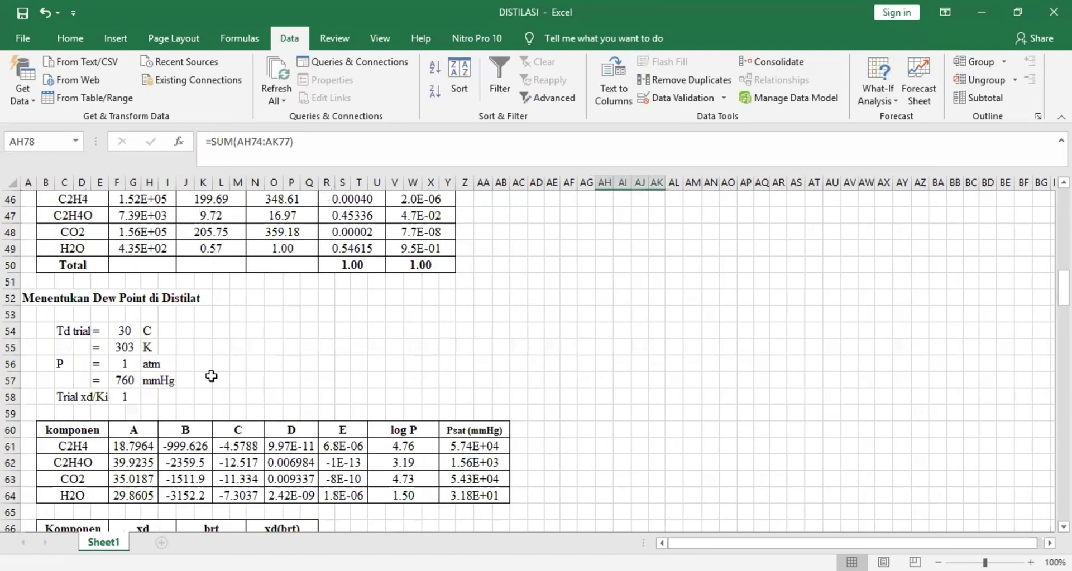
pyautogui.scroll(-3, 211, 377)
pyautogui.scroll(-2, 211, 376)
pyautogui.scroll(-3, 211, 376)
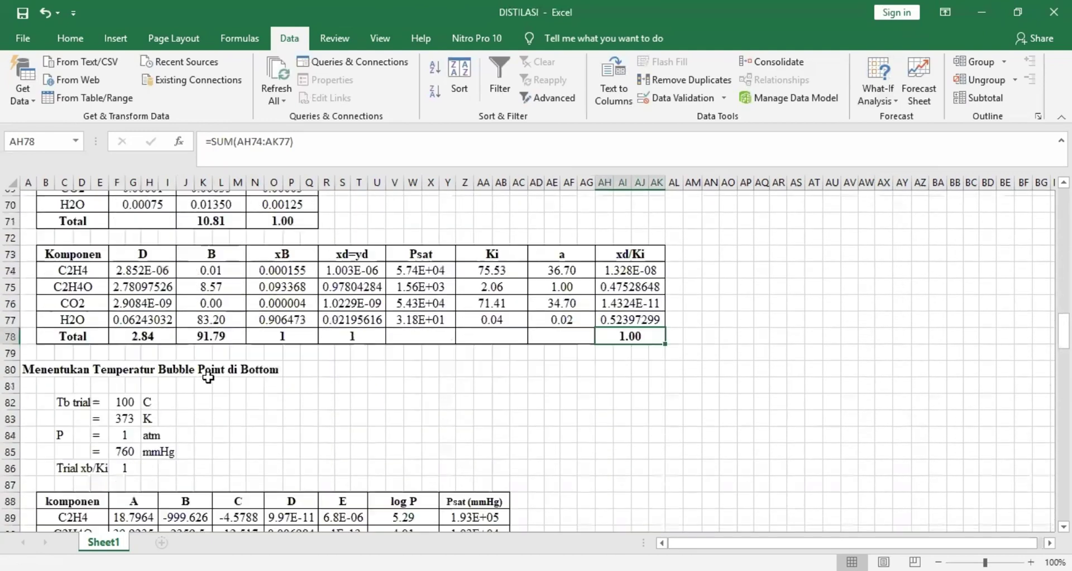
pyautogui.scroll(-1, 211, 376)
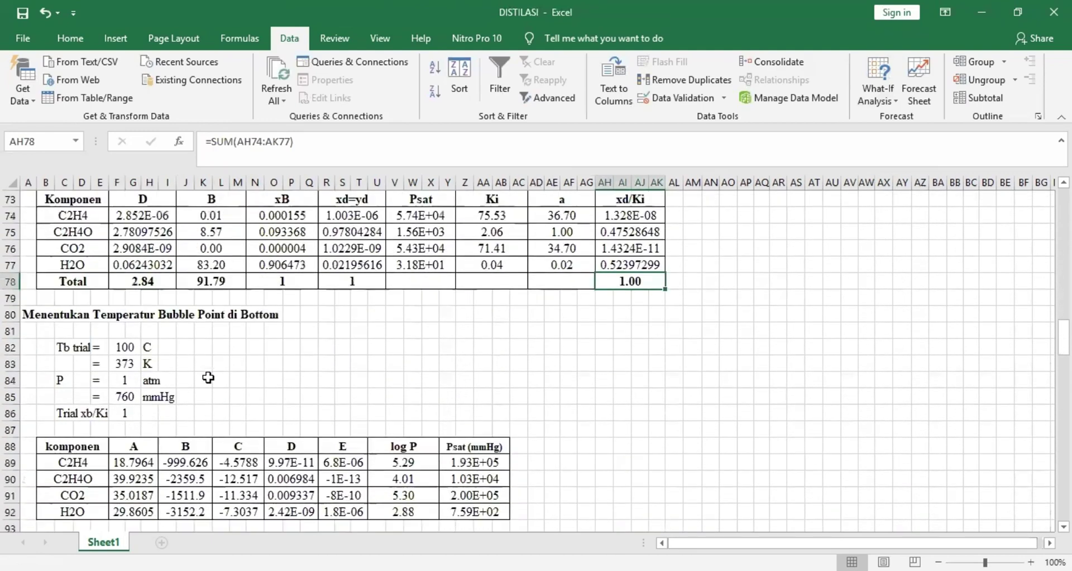
pyautogui.click(11, 315)
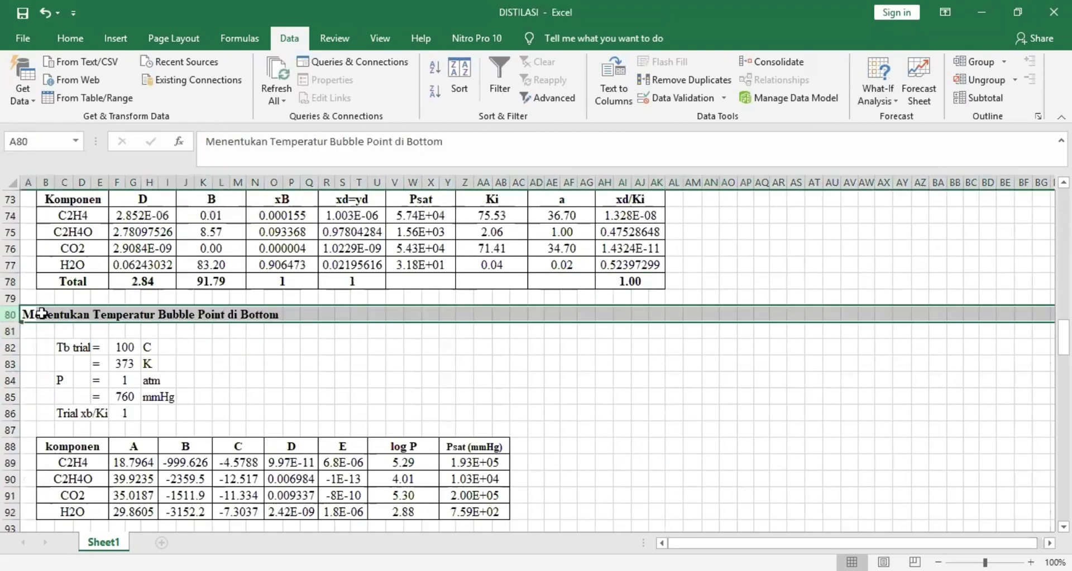
# Change the Tb trial temperature in F82 to 70 °C
pyautogui.click(341, 365)
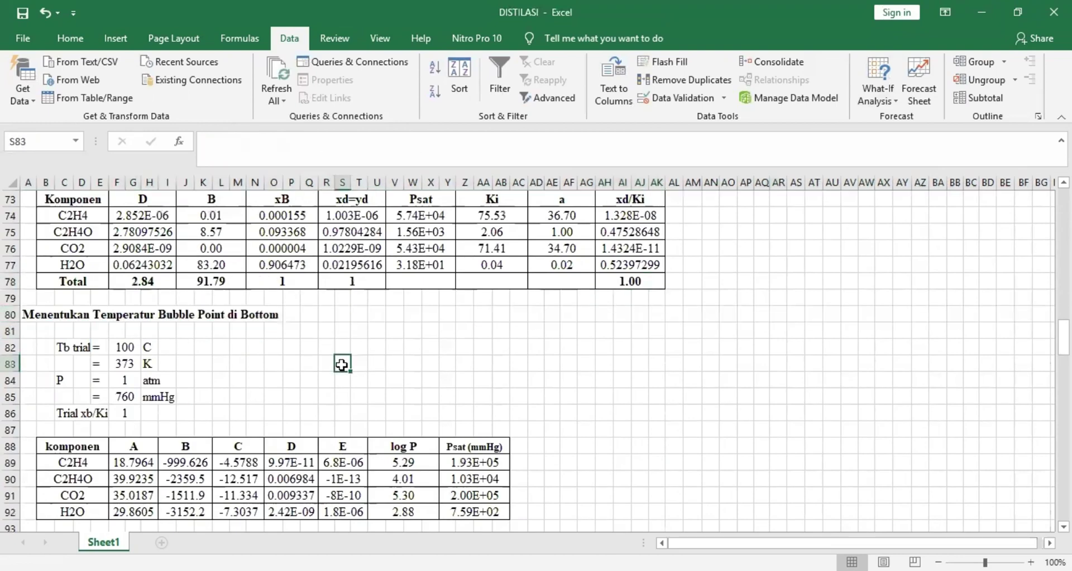
pyautogui.scroll(-2, 341, 365)
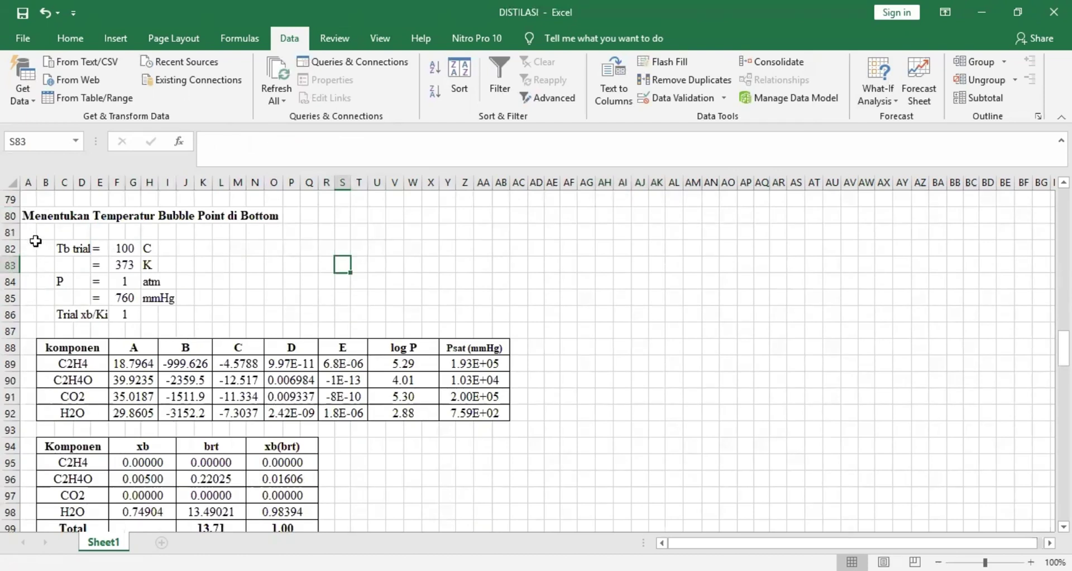
pyautogui.moveTo(184, 267); pyautogui.dragTo(129, 250)
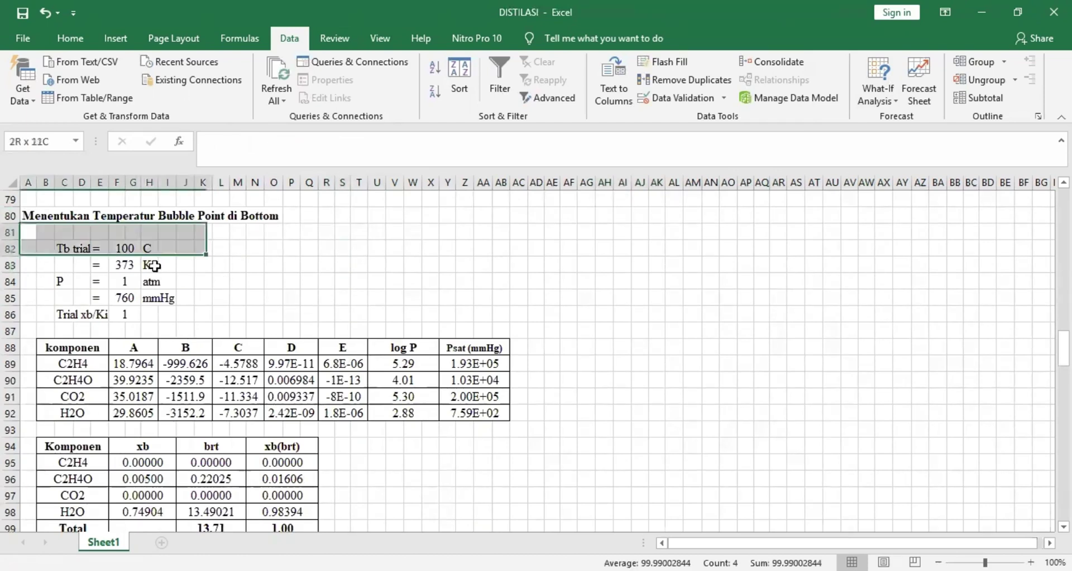
pyautogui.click(129, 250)
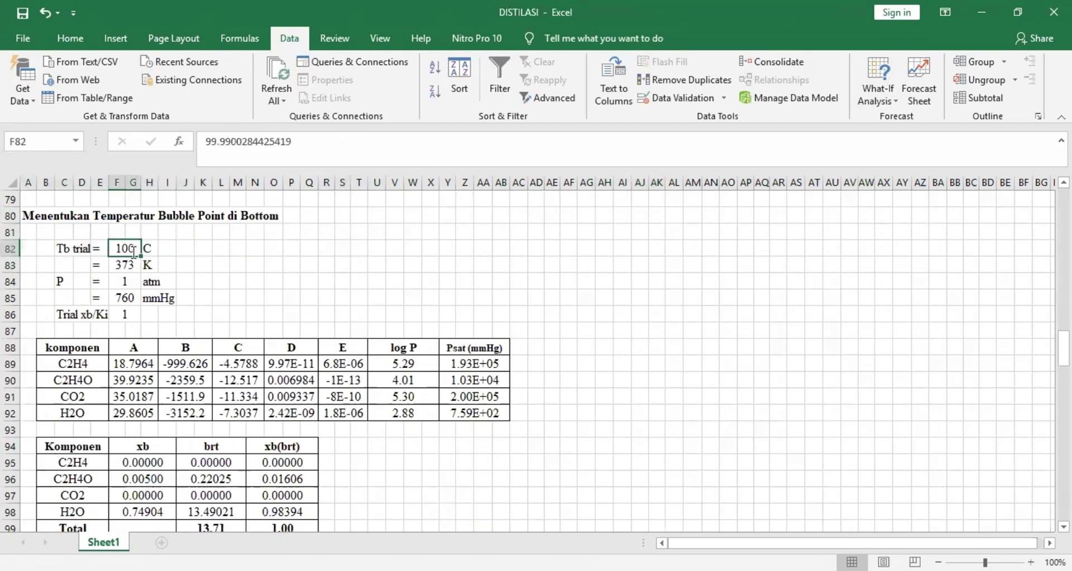
pyautogui.write('70')
pyautogui.click(237, 248)
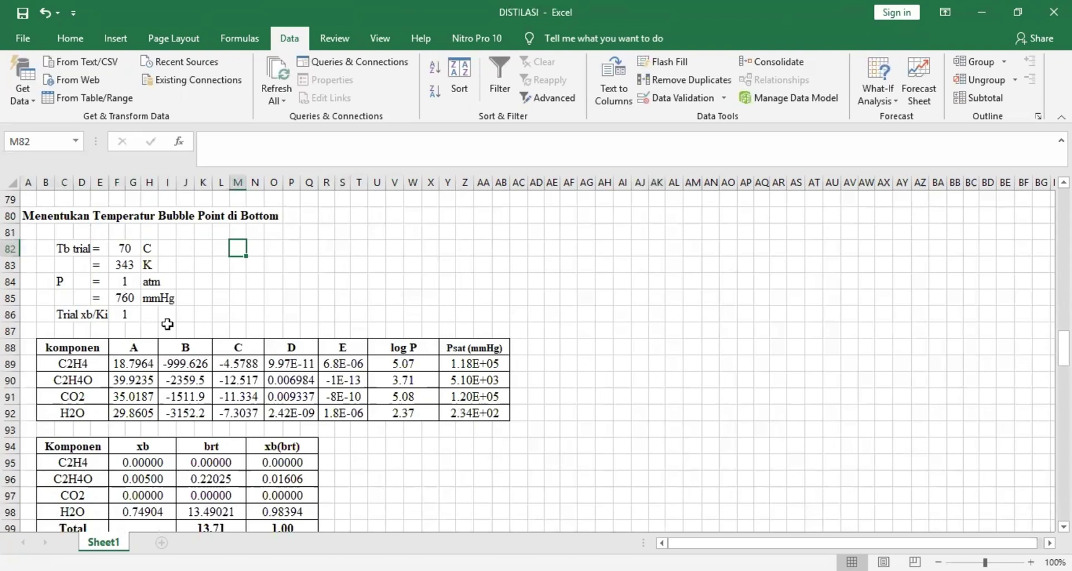
# Inspect the bottom table's D, Ki and a columns and its xd/Ki total of 3.25
pyautogui.scroll(-1, 56, 290)
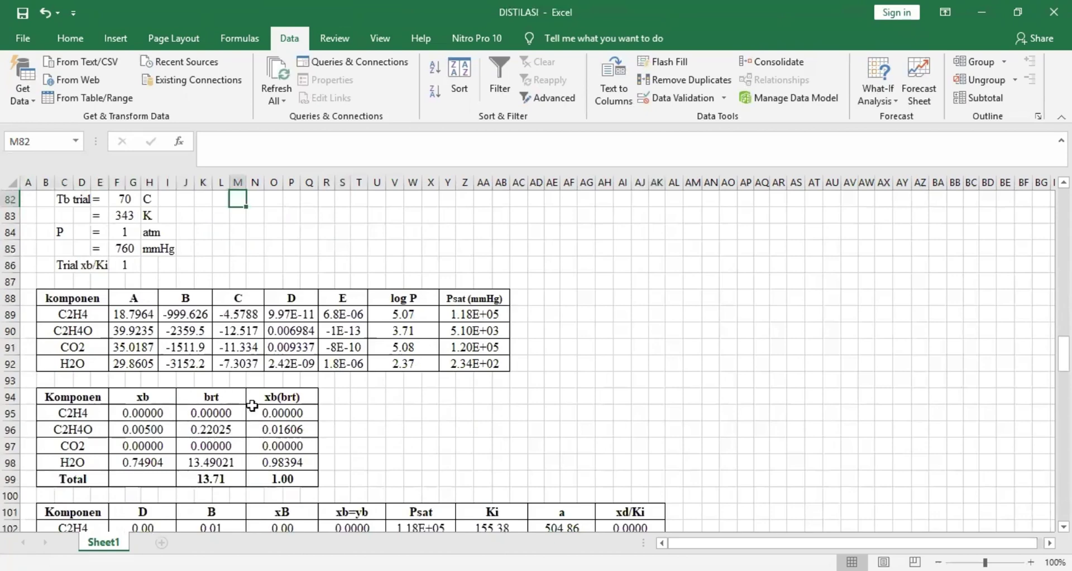
pyautogui.scroll(-2, 296, 400)
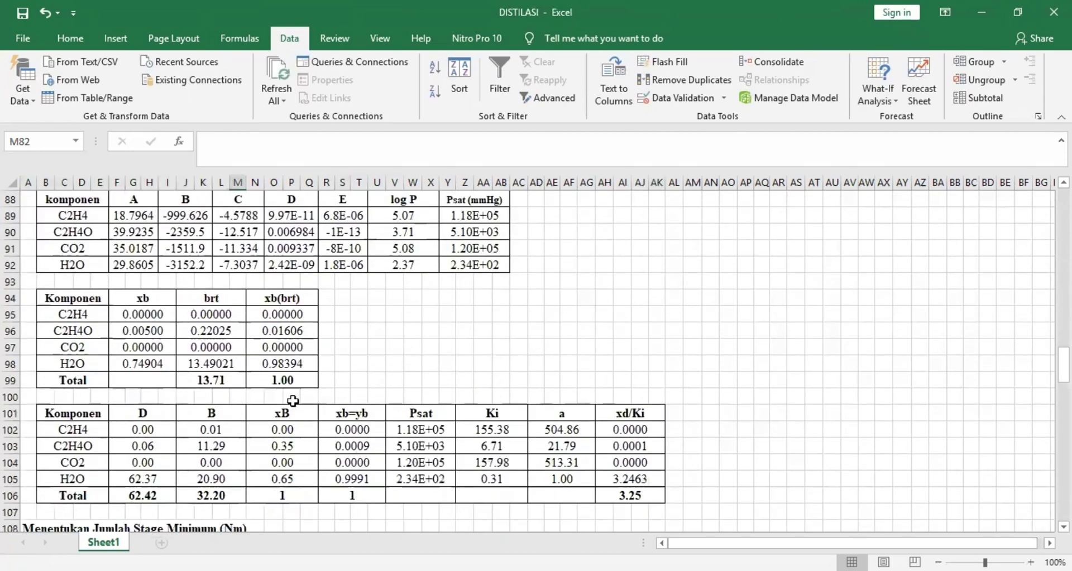
pyautogui.click(144, 412)
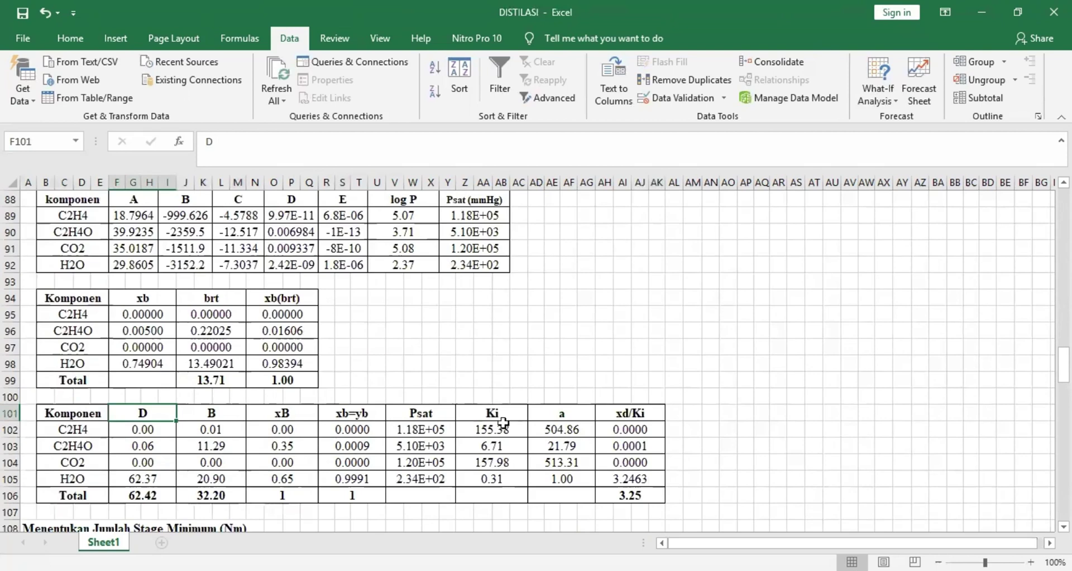
pyautogui.click(485, 418)
pyautogui.click(549, 412)
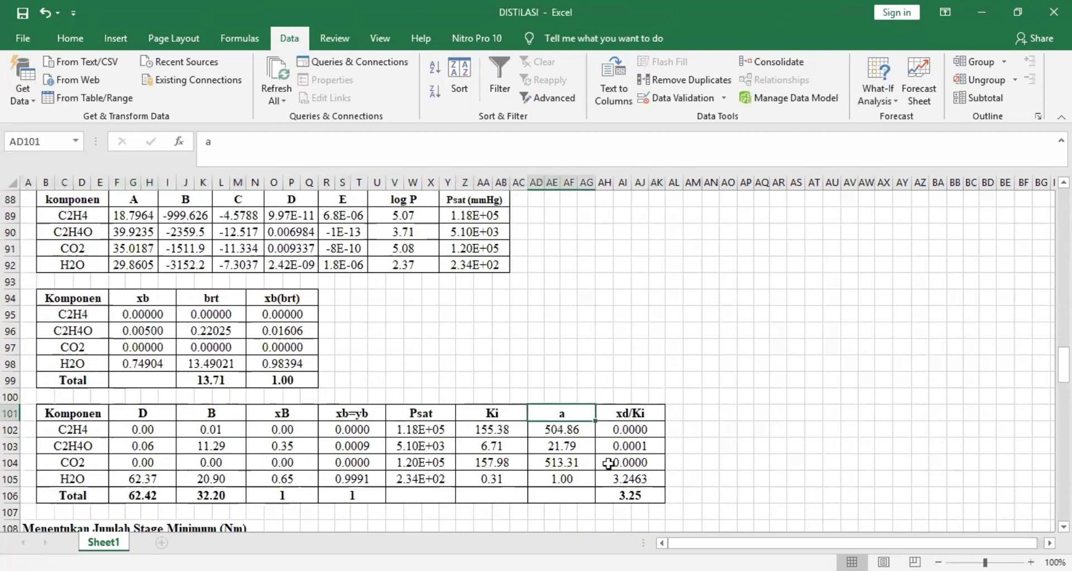
pyautogui.click(631, 497)
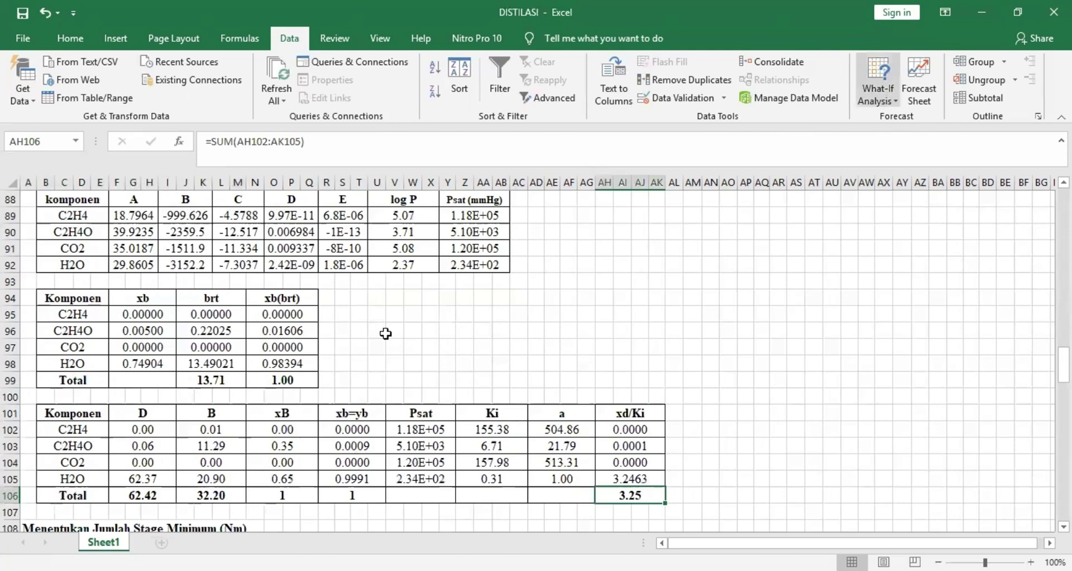
# Goal Seek AH106 to 1 by changing F82, bringing Tb back to 100 °C
pyautogui.click(126, 177)
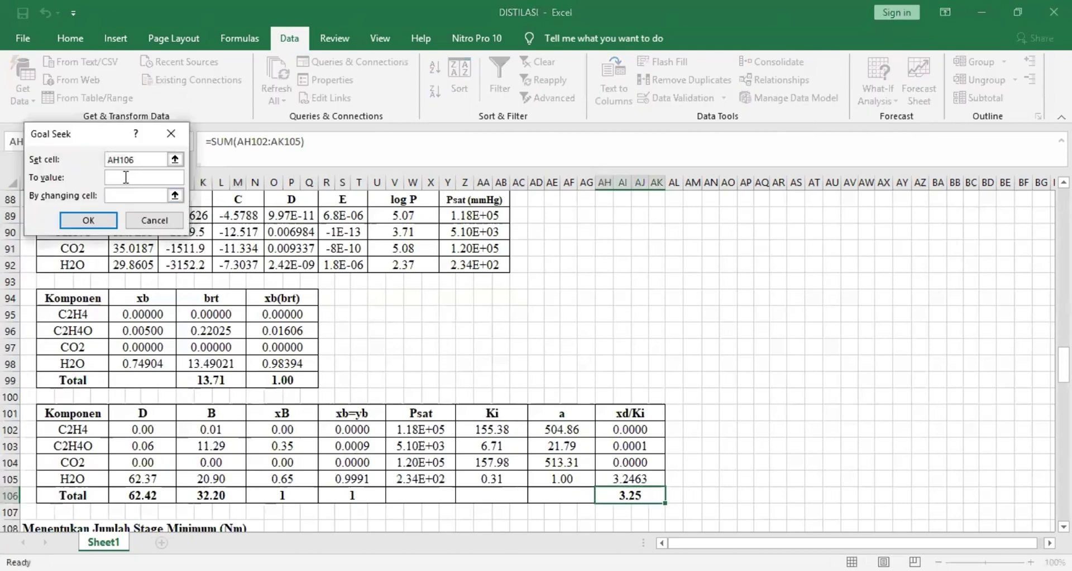
pyautogui.write('1')
pyautogui.click(127, 196)
pyautogui.scroll(3, 235, 341)
pyautogui.scroll(2, 153, 322)
pyautogui.click(125, 347)
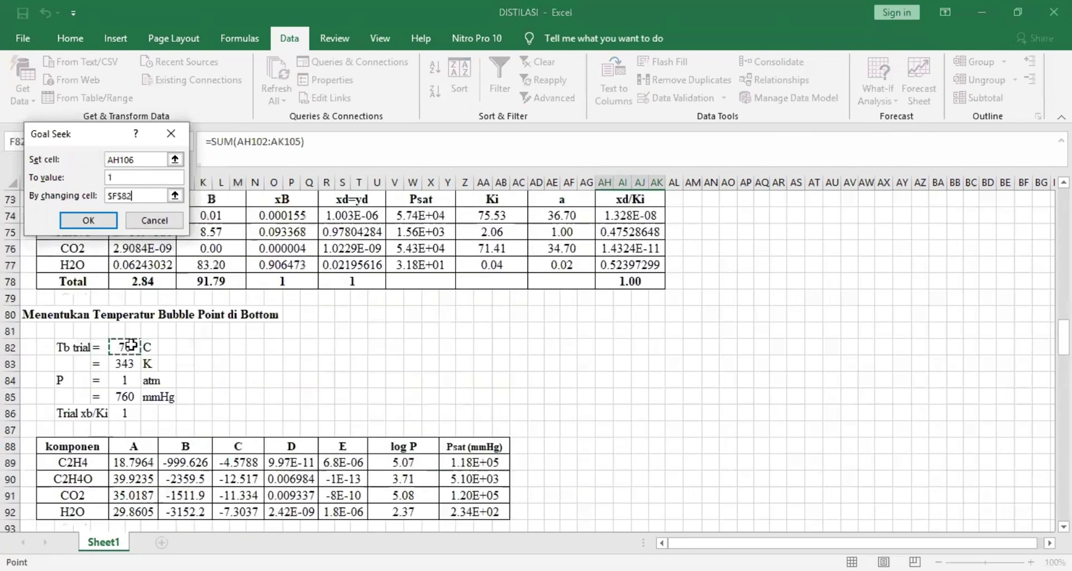
pyautogui.click(82, 220)
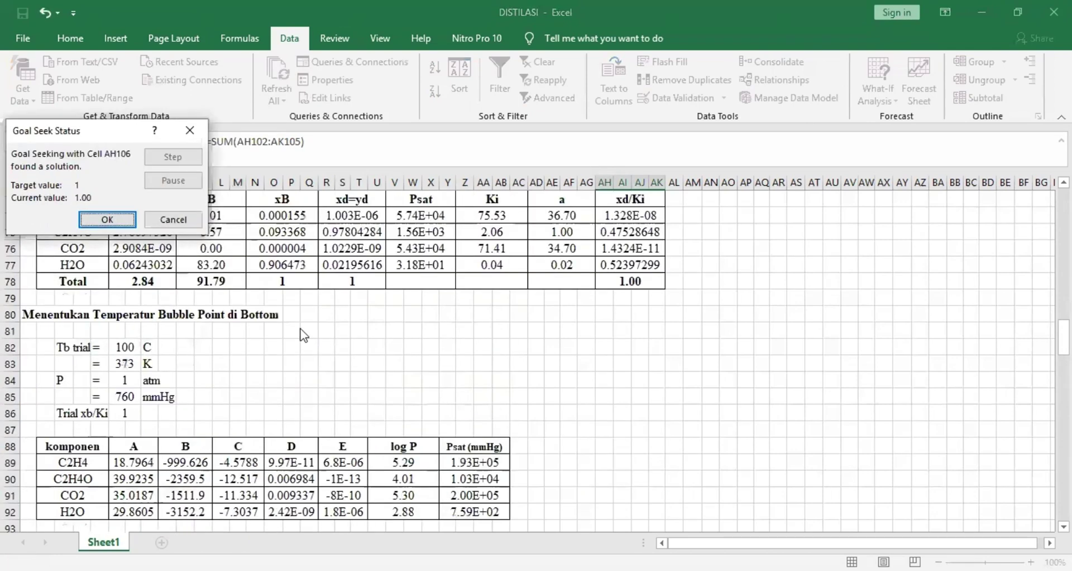
pyautogui.click(96, 223)
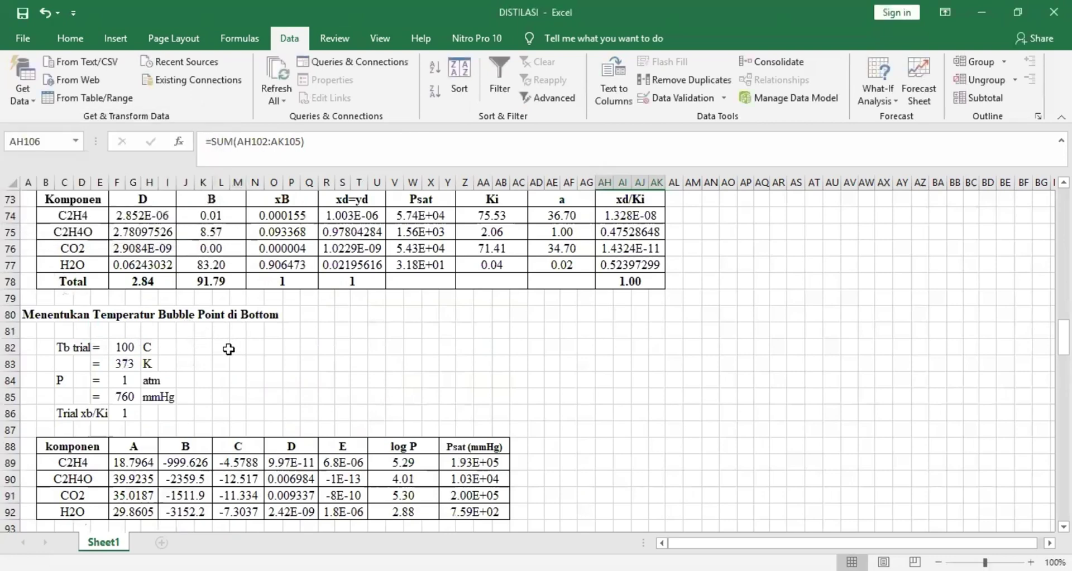
pyautogui.scroll(-4, 225, 350)
pyautogui.scroll(-4, 225, 354)
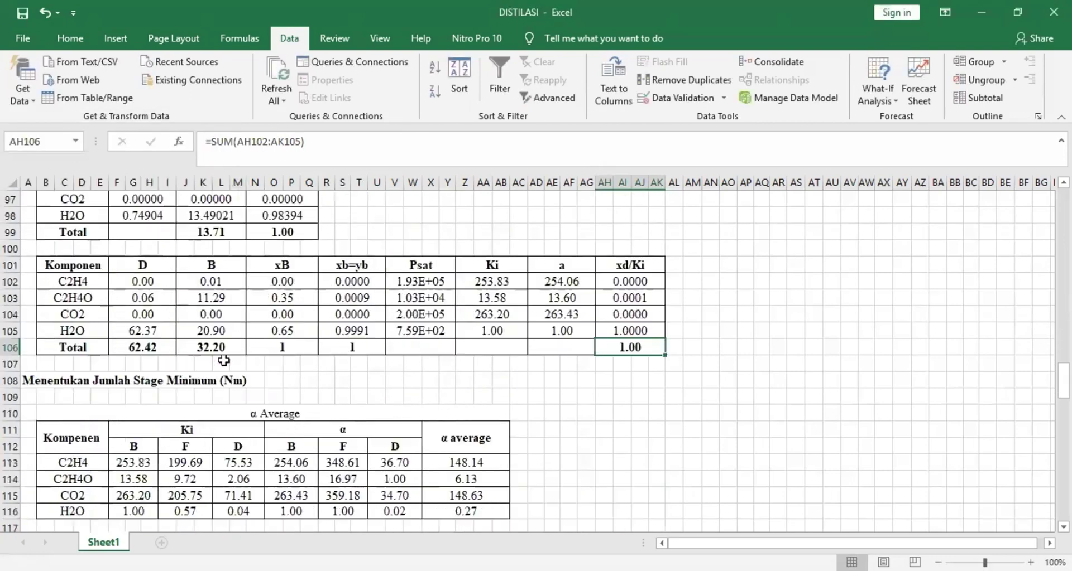
pyautogui.scroll(-1, 224, 360)
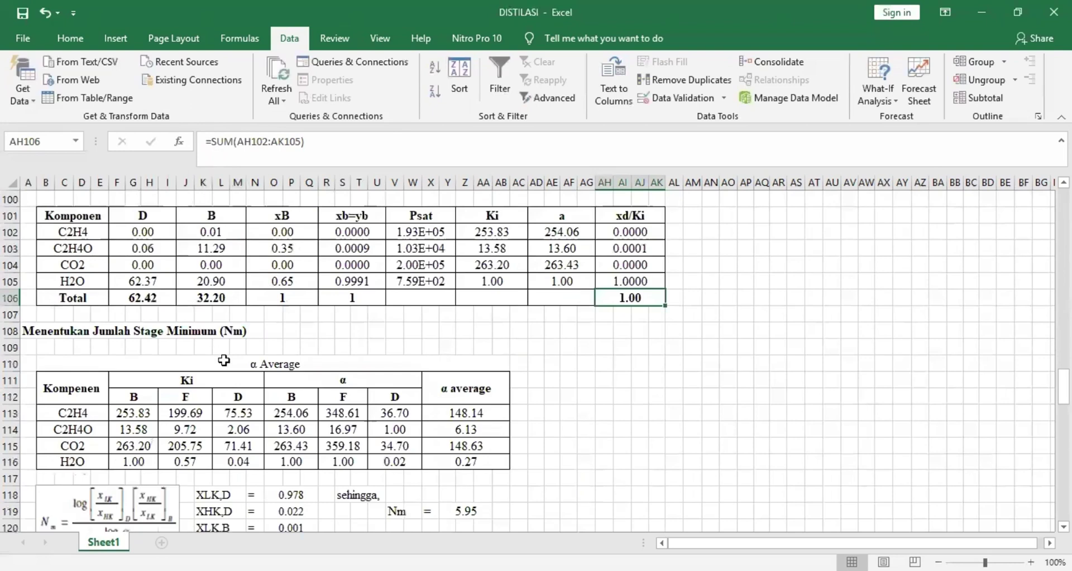
pyautogui.click(10, 334)
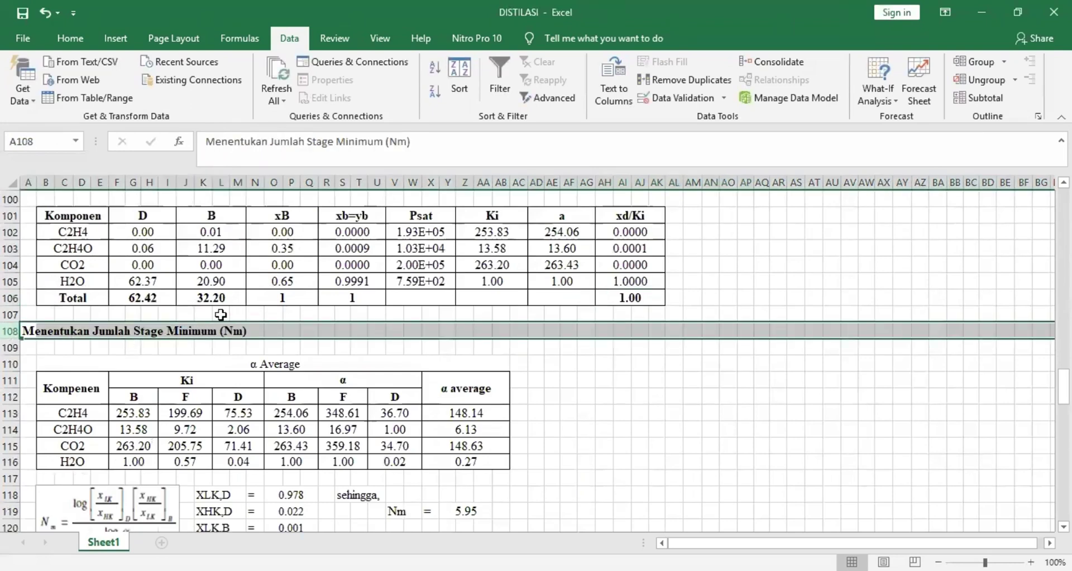
pyautogui.click(256, 366)
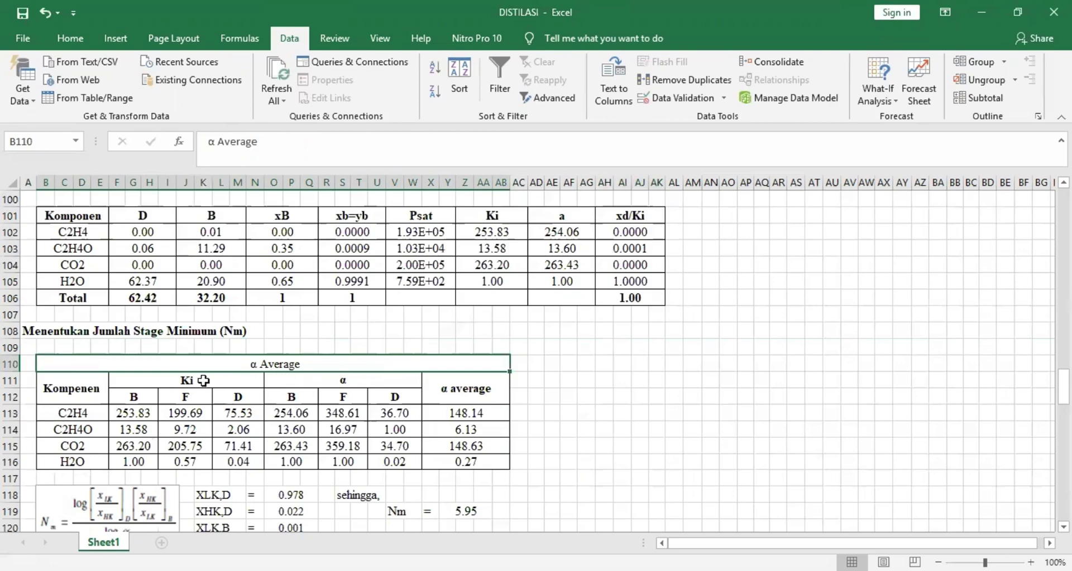
pyautogui.scroll(-1, 201, 379)
pyautogui.click(189, 334)
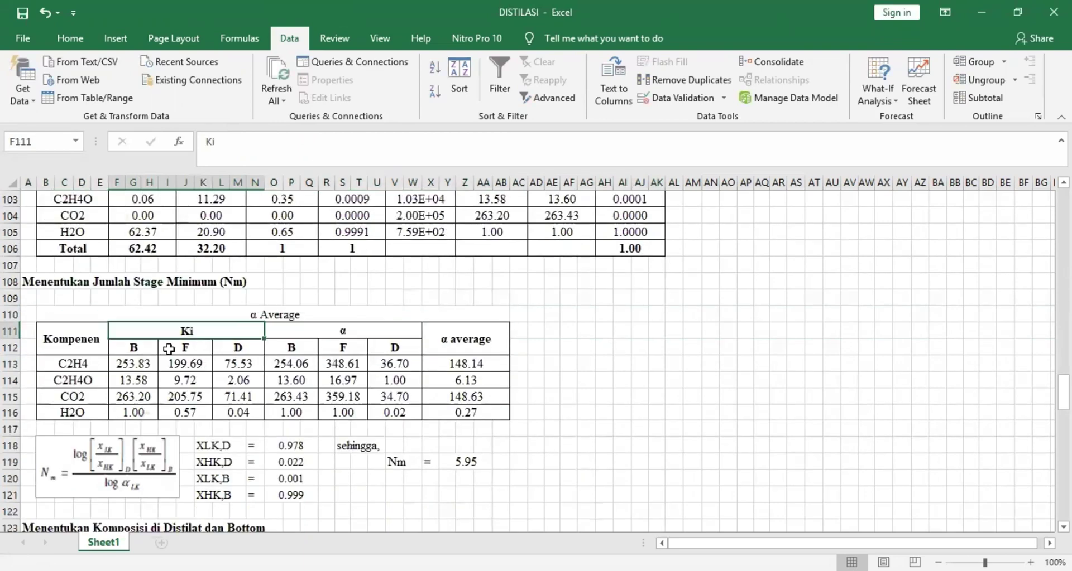
pyautogui.click(139, 366)
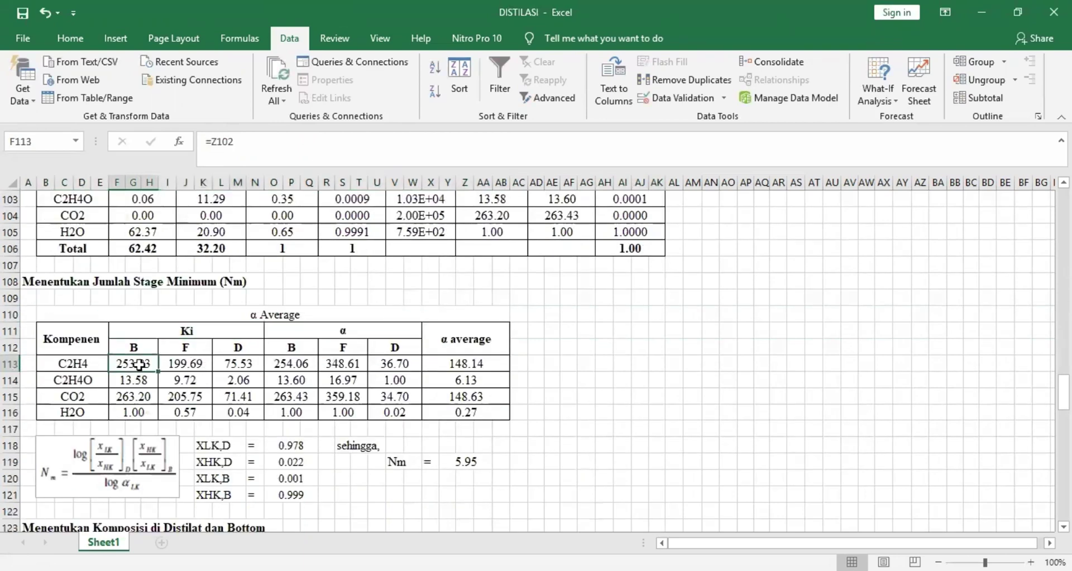
pyautogui.click(241, 363)
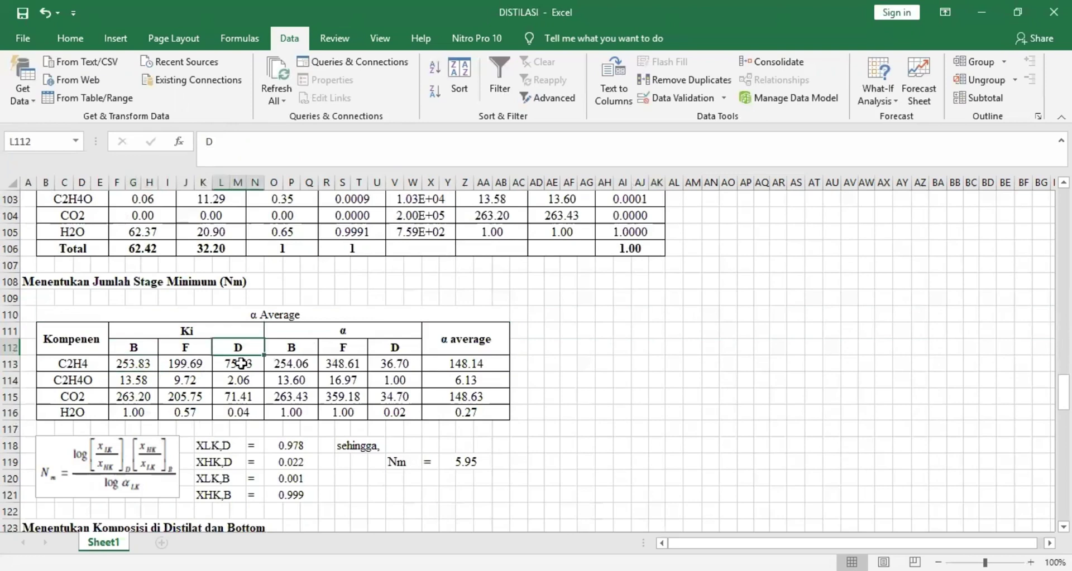
pyautogui.click(342, 330)
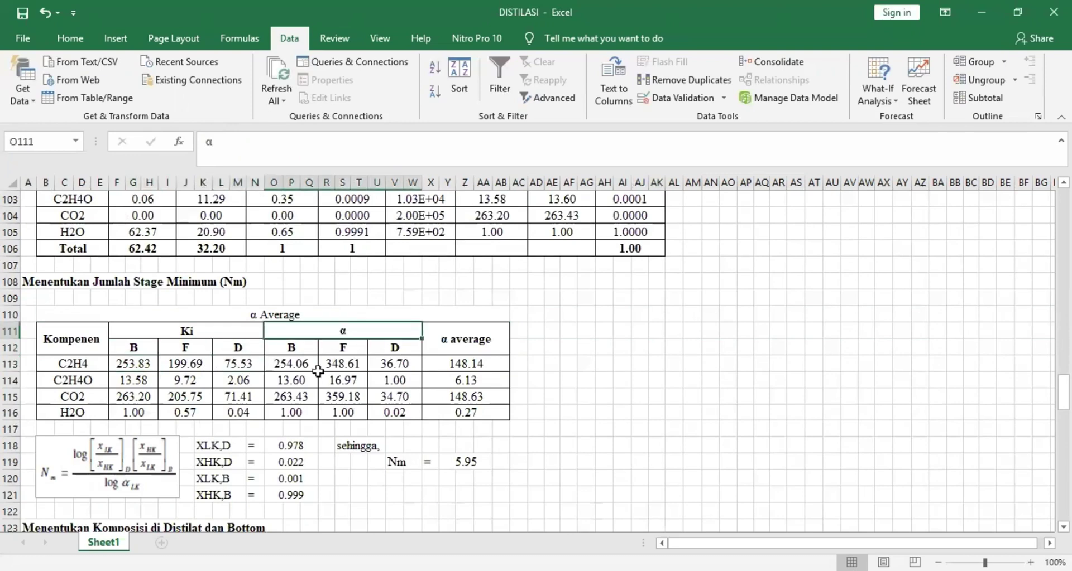
pyautogui.click(293, 369)
pyautogui.click(364, 360)
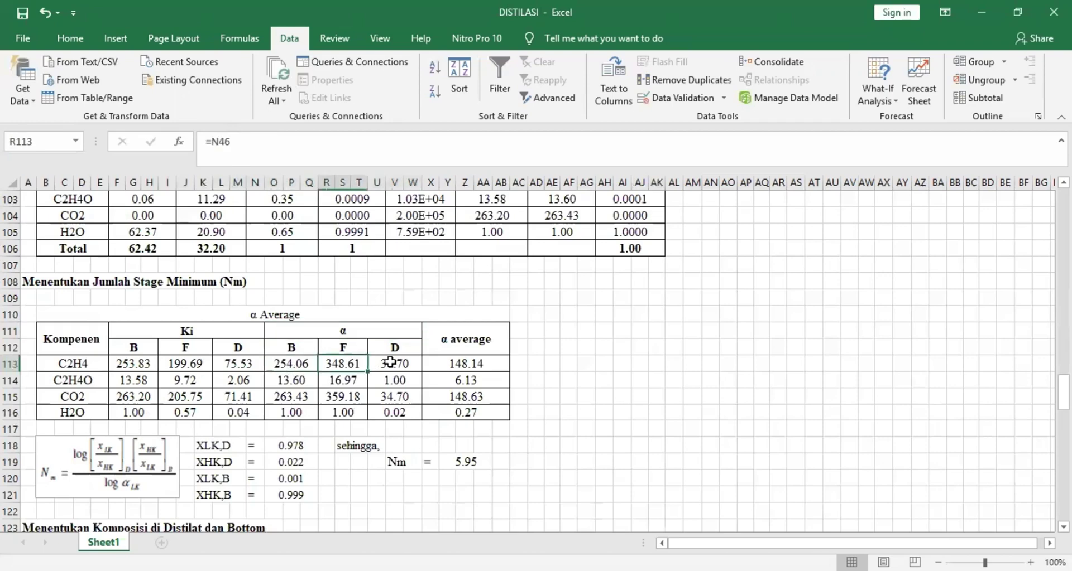
pyautogui.press('Right')
pyautogui.scroll(4, 257, 366)
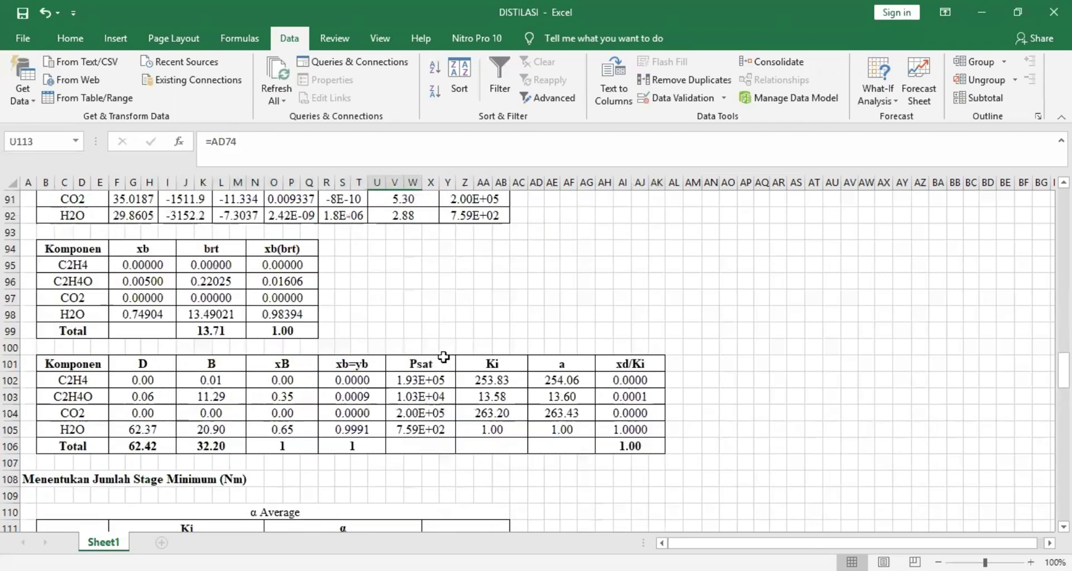
pyautogui.moveTo(491, 380); pyautogui.dragTo(558, 380)
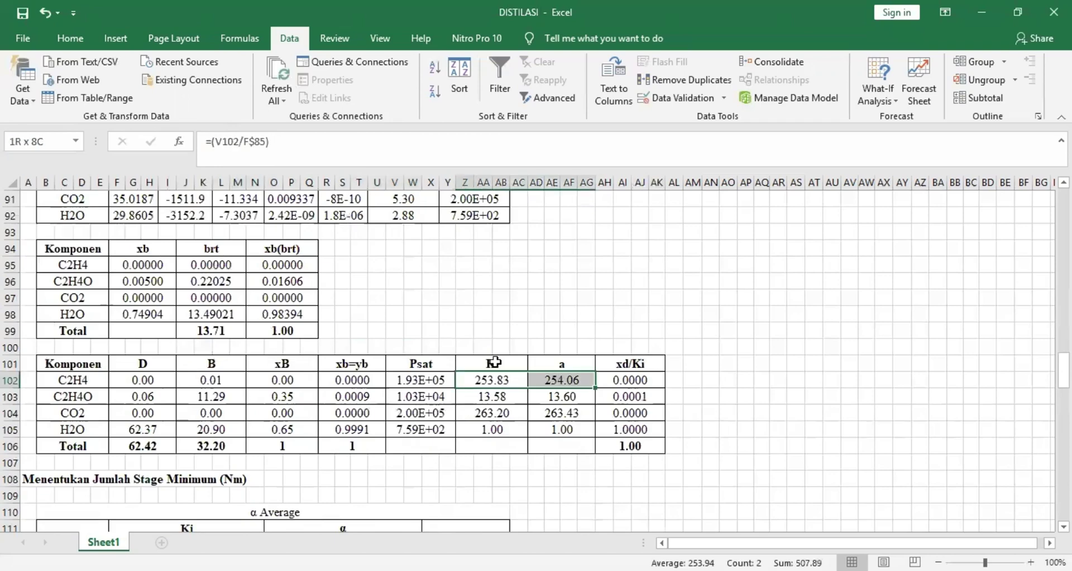
pyautogui.scroll(4, 313, 368)
pyautogui.scroll(5, 495, 364)
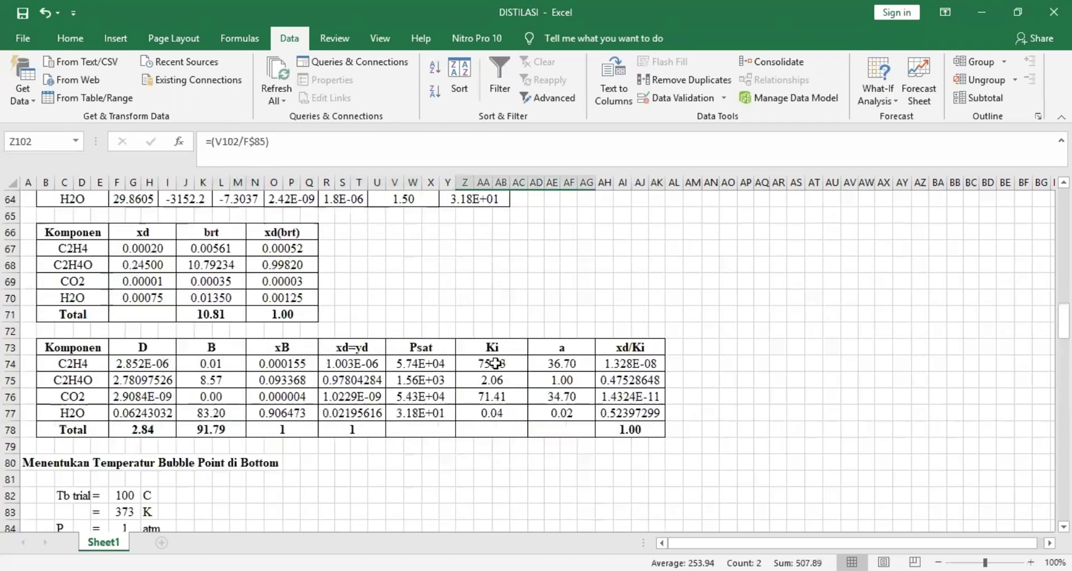
pyautogui.moveTo(499, 365); pyautogui.dragTo(558, 364)
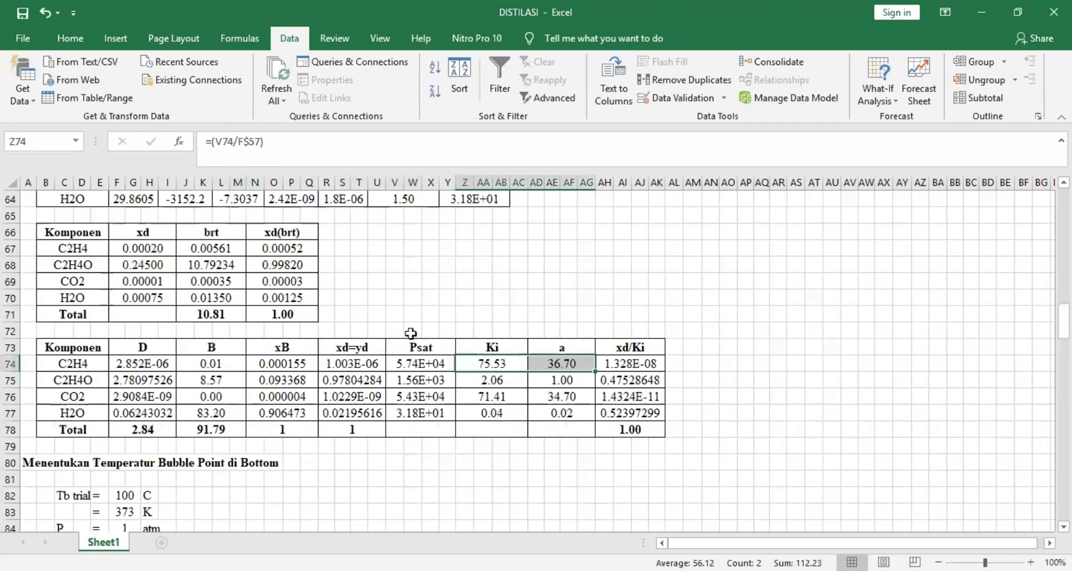
pyautogui.scroll(5, 411, 337)
pyautogui.scroll(2, 401, 331)
pyautogui.scroll(3, 401, 331)
pyautogui.scroll(3, 402, 331)
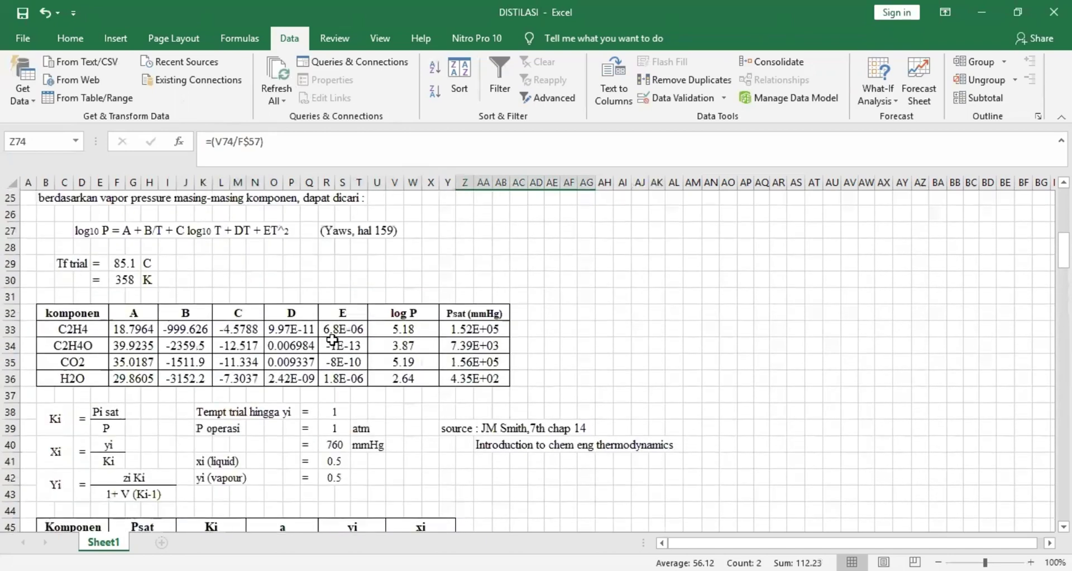
pyautogui.scroll(-2, 343, 350)
pyautogui.moveTo(221, 446); pyautogui.dragTo(282, 447)
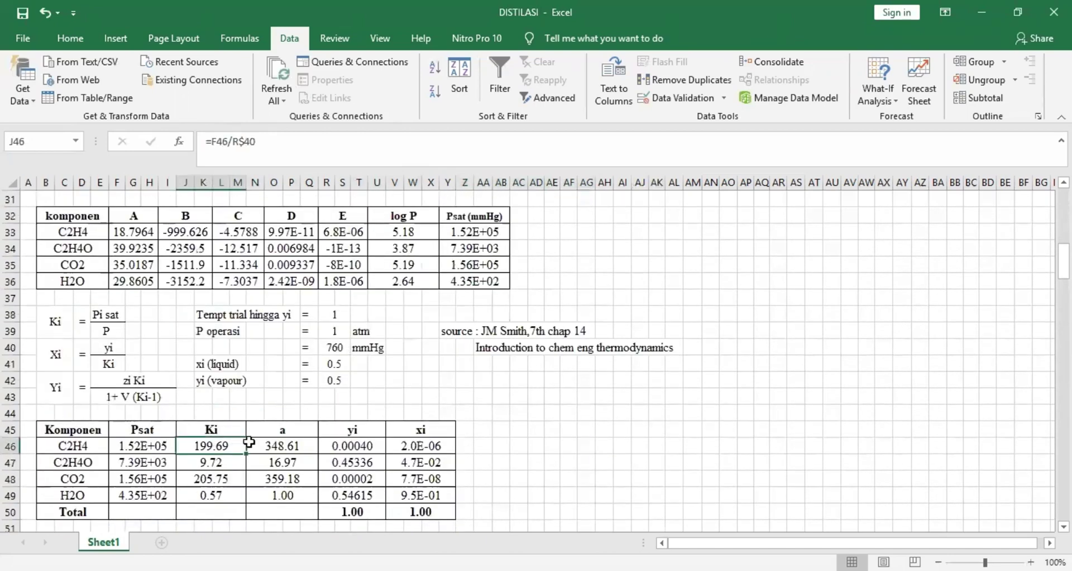
pyautogui.moveTo(569, 365); pyautogui.dragTo(569, 380)
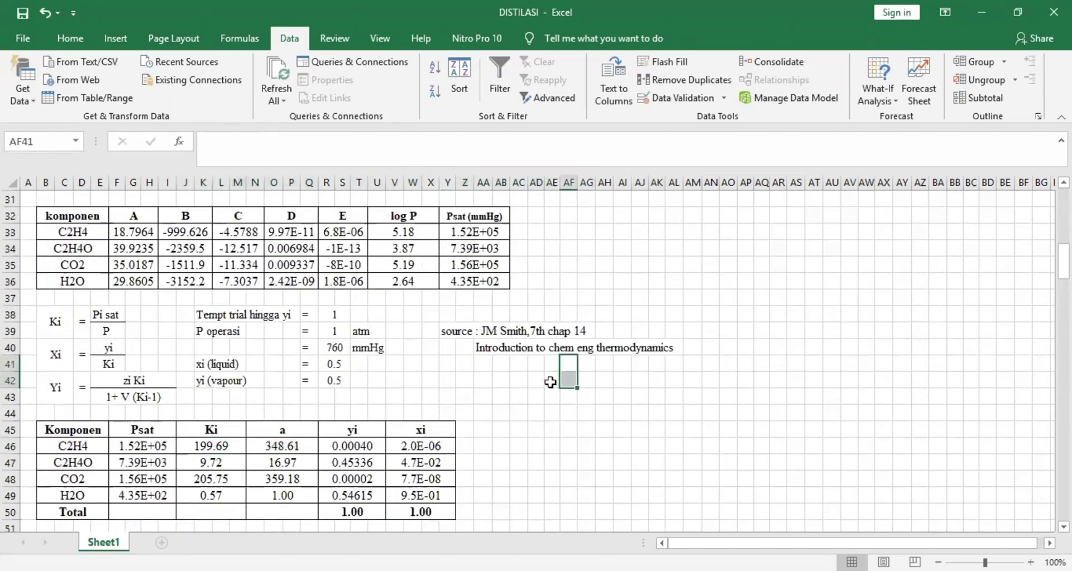
pyautogui.scroll(-6, 544, 378)
pyautogui.scroll(-9, 538, 369)
pyautogui.scroll(-5, 536, 365)
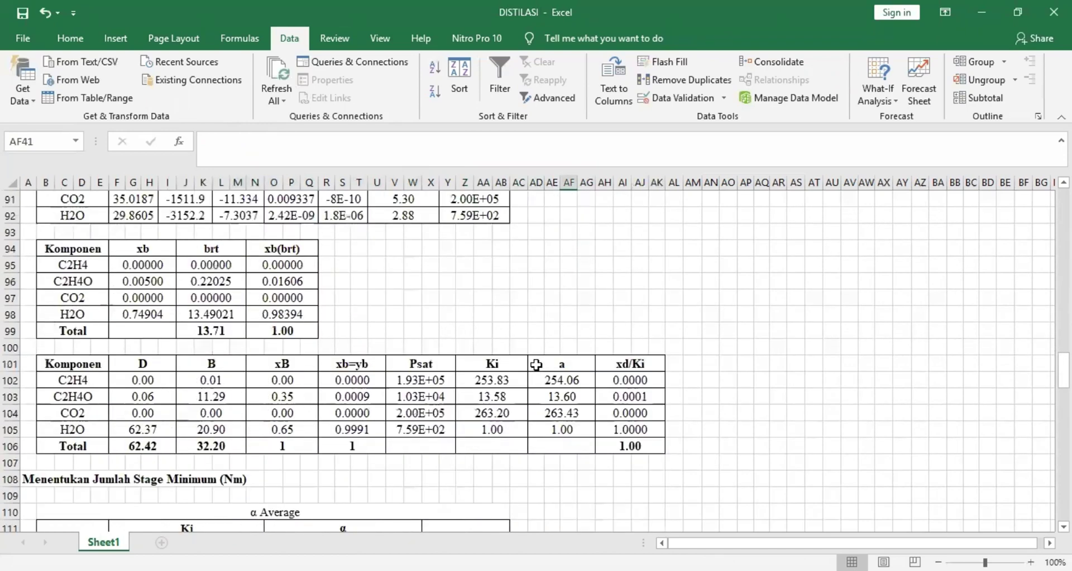
pyautogui.scroll(-4, 536, 365)
pyautogui.click(519, 430)
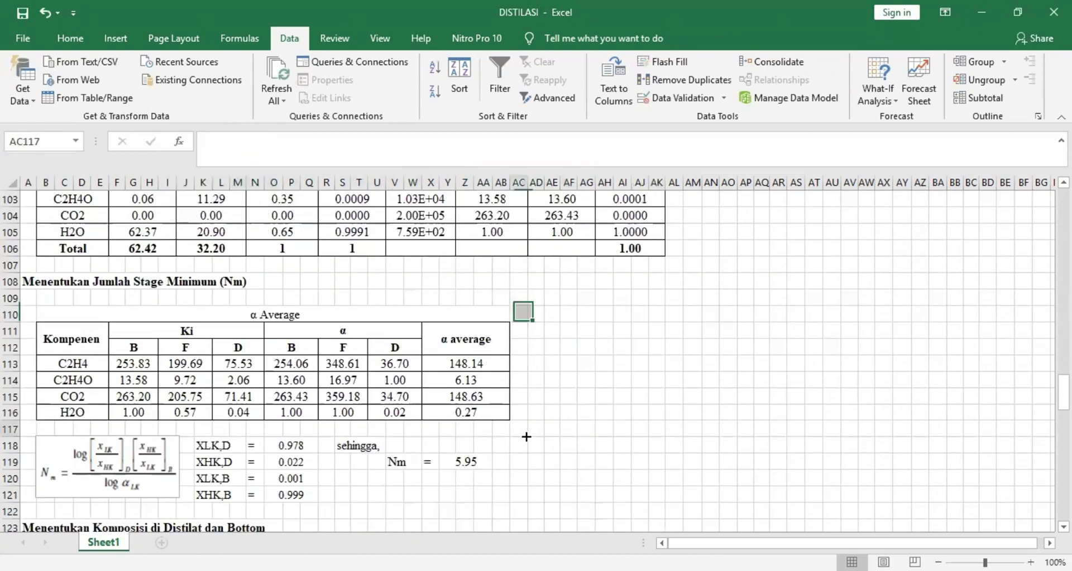
pyautogui.click(465, 363)
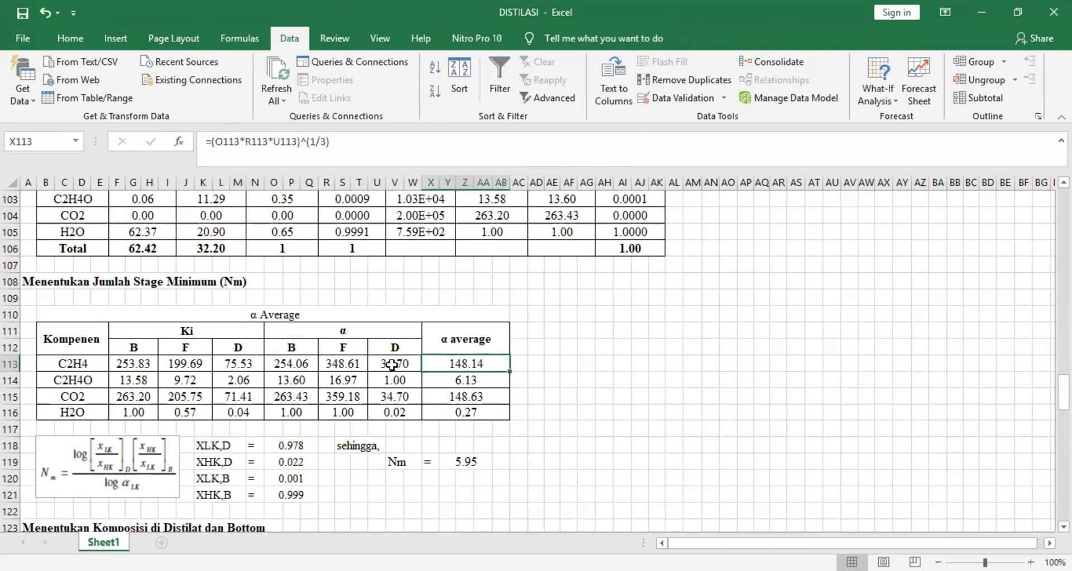
pyautogui.click(309, 363)
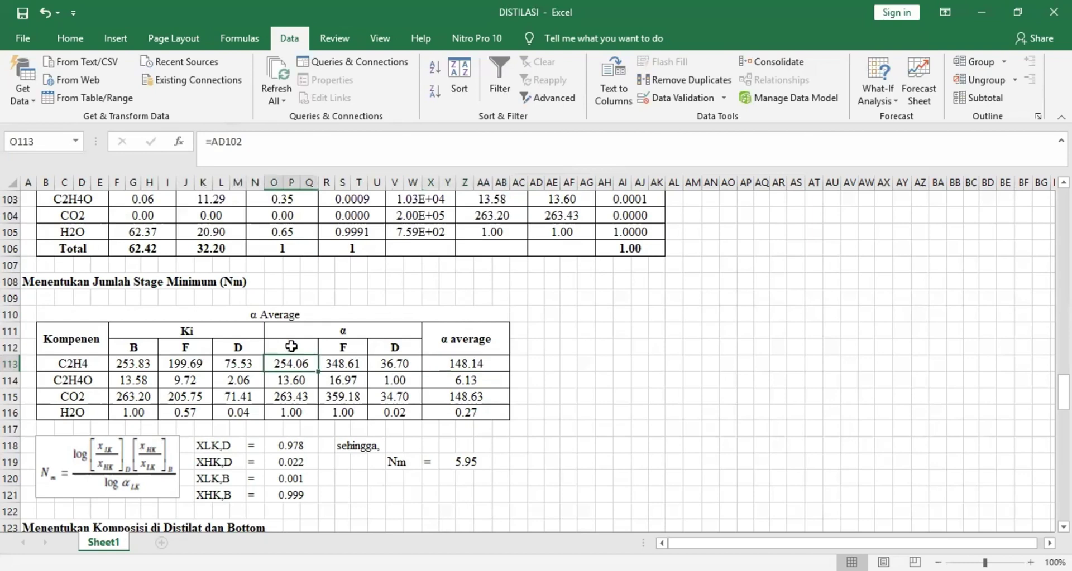
pyautogui.click(294, 350)
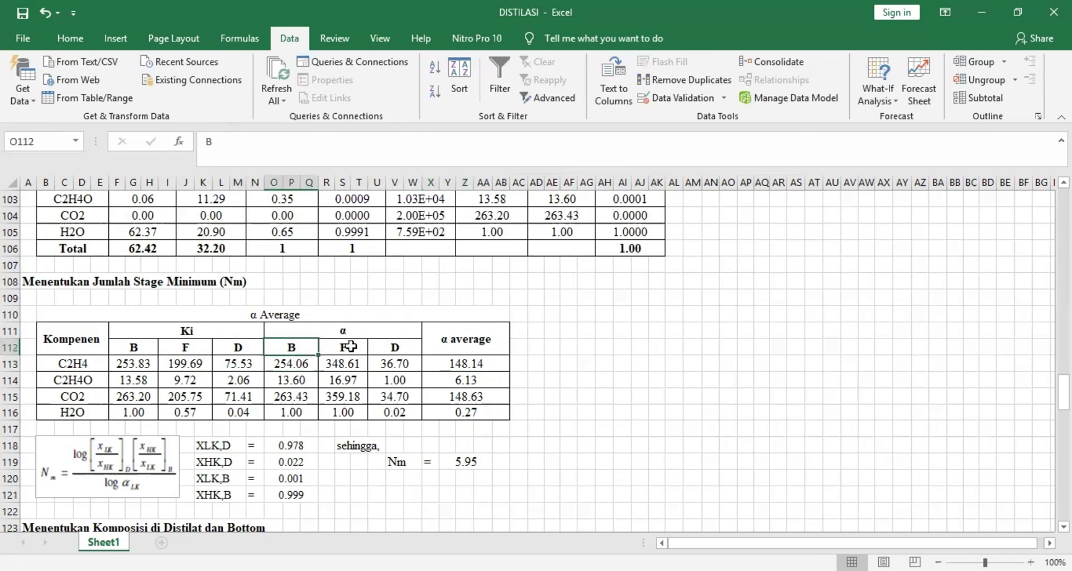
pyautogui.click(398, 347)
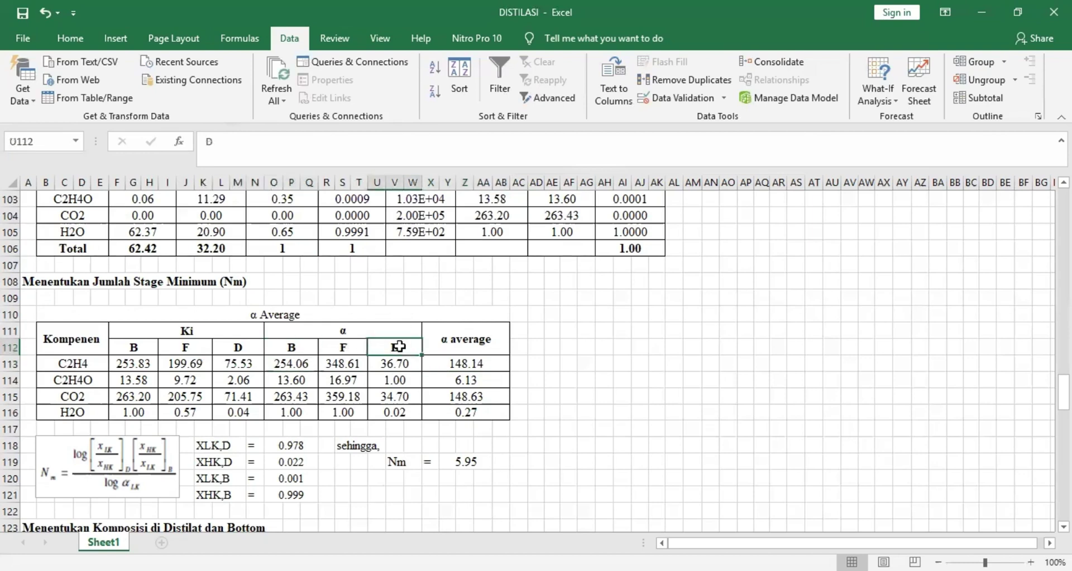
pyautogui.click(457, 366)
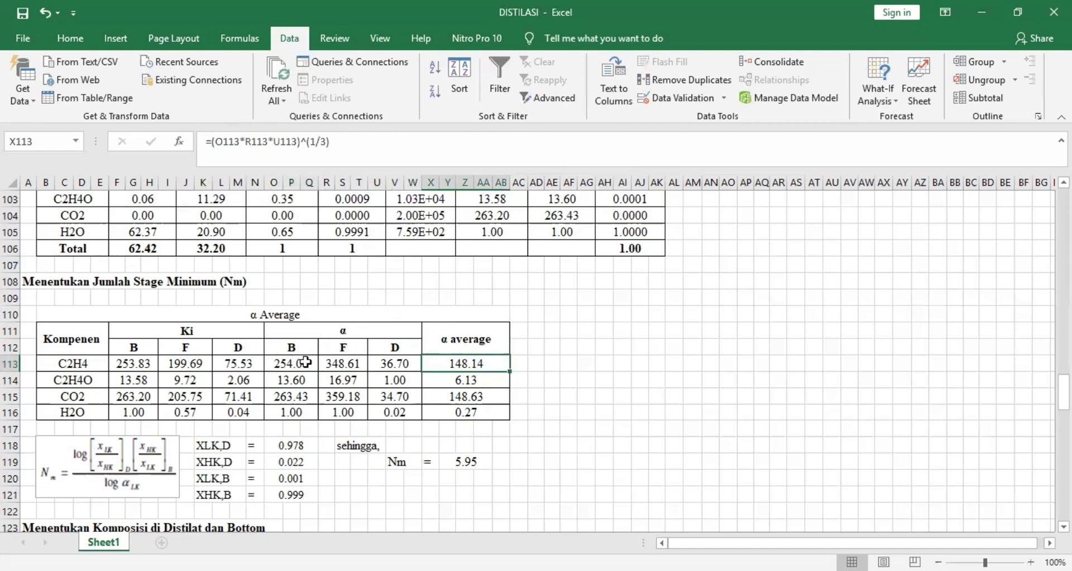
pyautogui.click(304, 363)
pyautogui.click(360, 363)
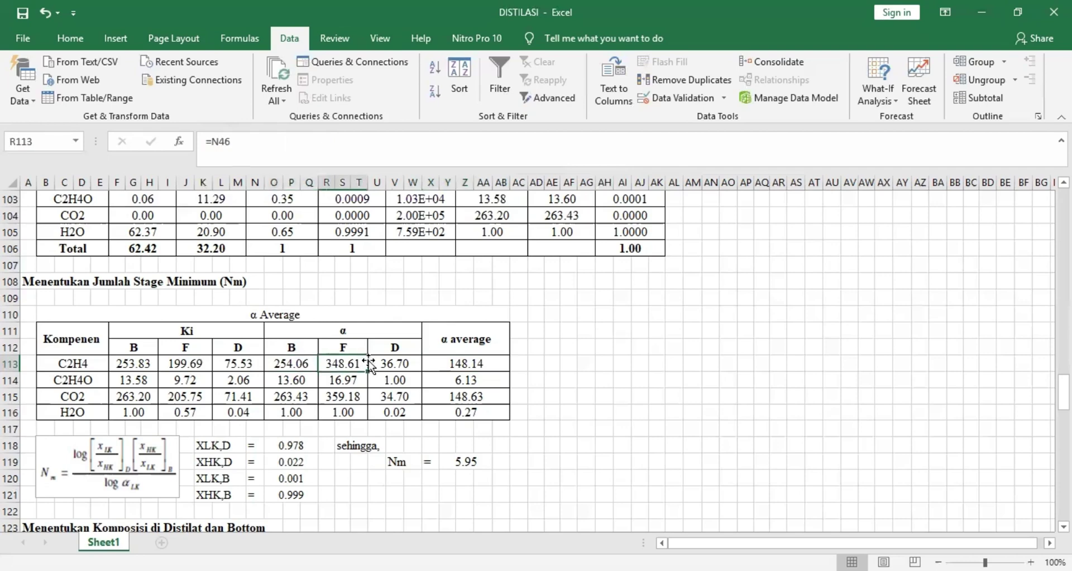
pyautogui.click(416, 365)
pyautogui.click(583, 346)
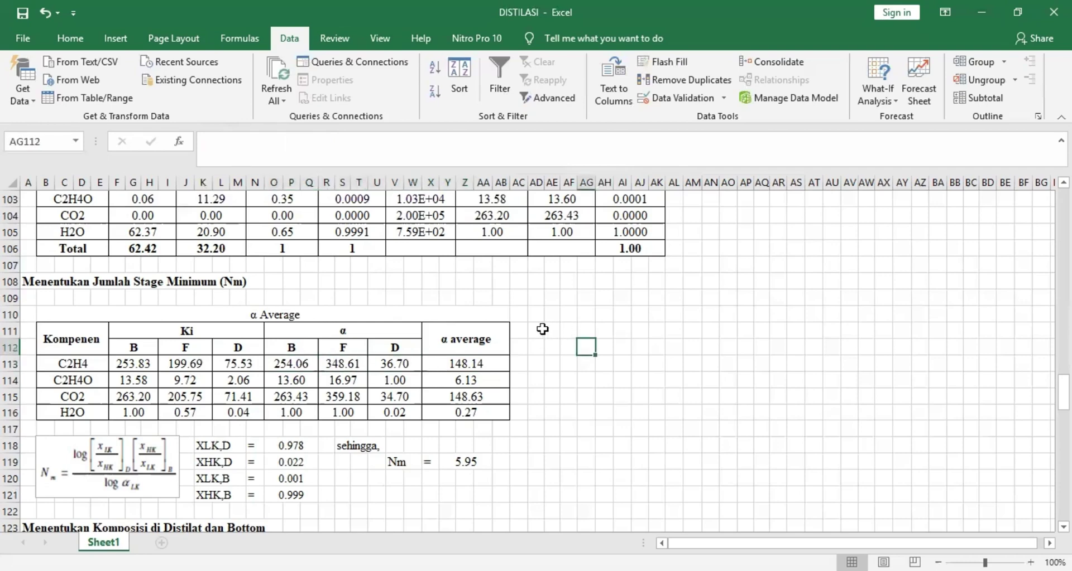
pyautogui.scroll(-2, 542, 329)
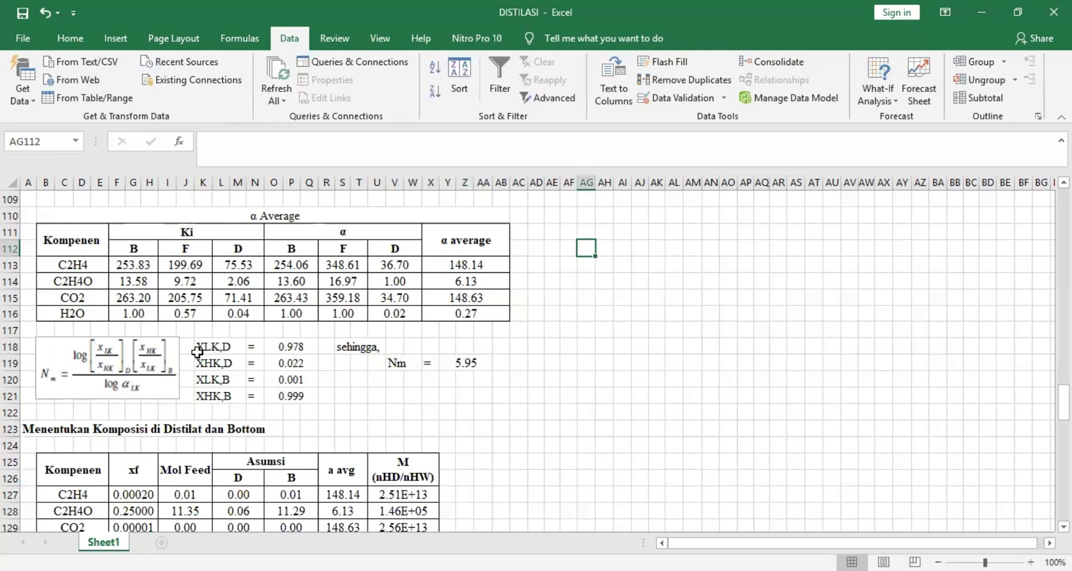
# Inspect the XLK,D formula and keep it unchanged
pyautogui.click(283, 349)
pyautogui.press('F2')
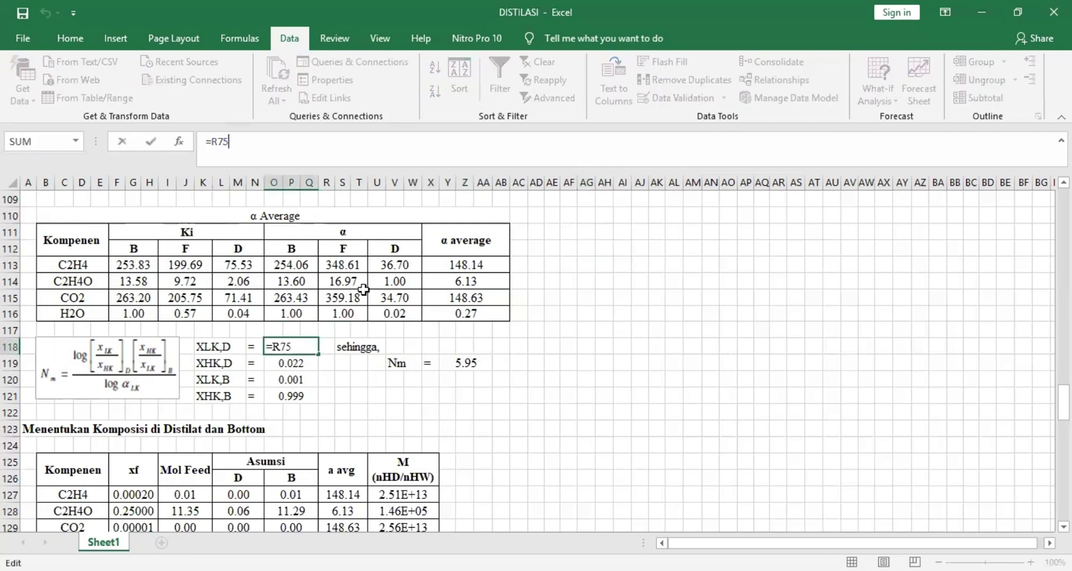
pyautogui.scroll(6, 365, 290)
pyautogui.scroll(4, 363, 291)
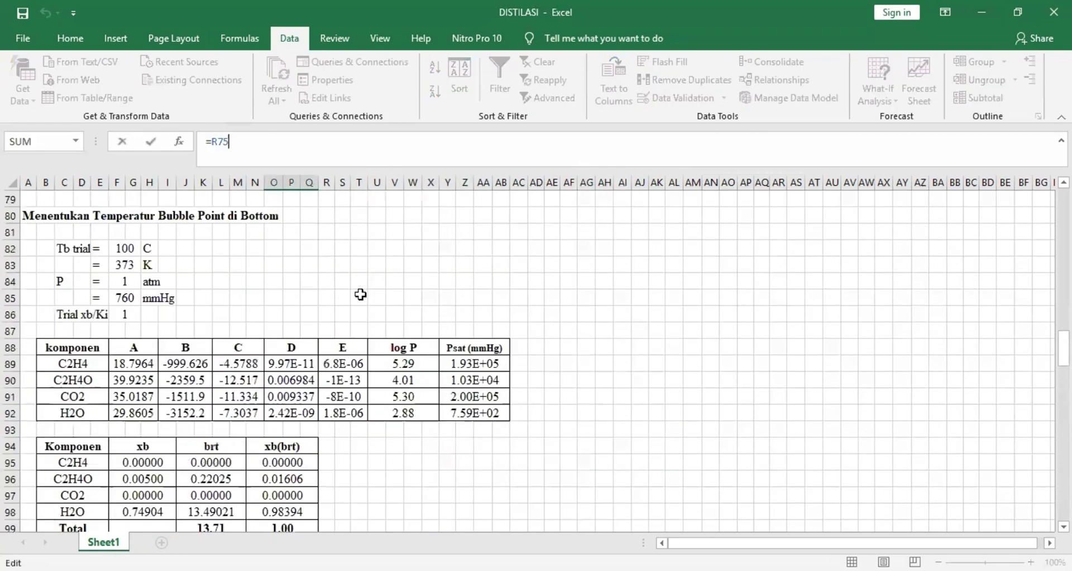
pyautogui.scroll(2, 361, 295)
pyautogui.scroll(4, 361, 294)
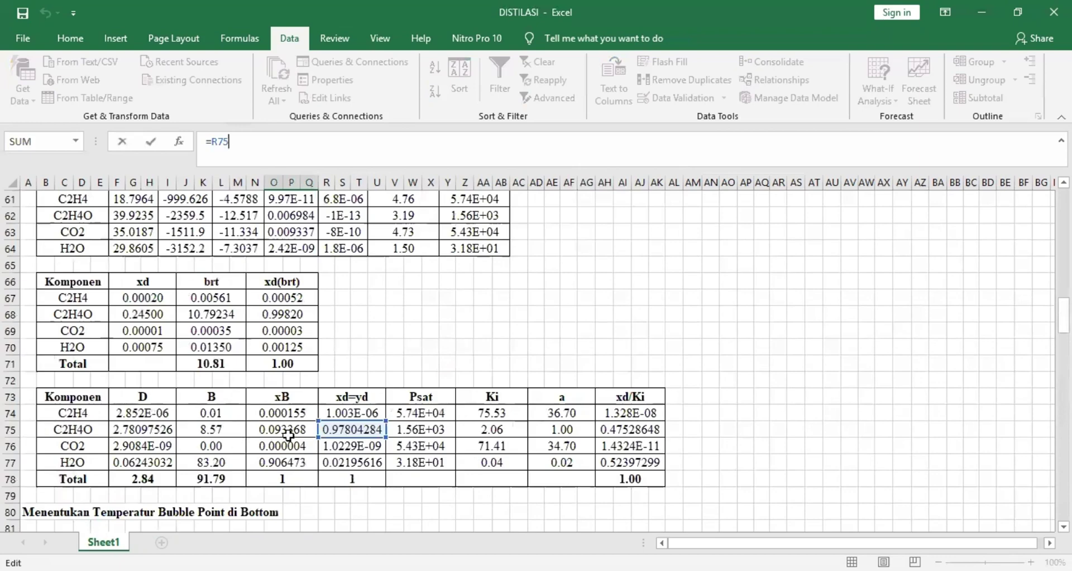
pyautogui.scroll(-8, 286, 412)
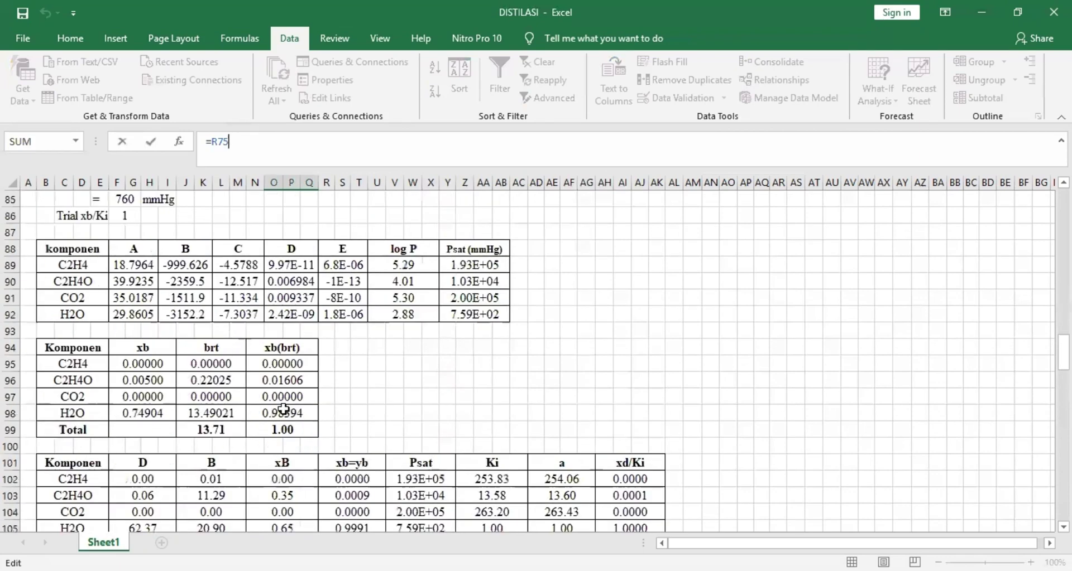
pyautogui.scroll(-2, 283, 410)
pyautogui.scroll(-6, 283, 410)
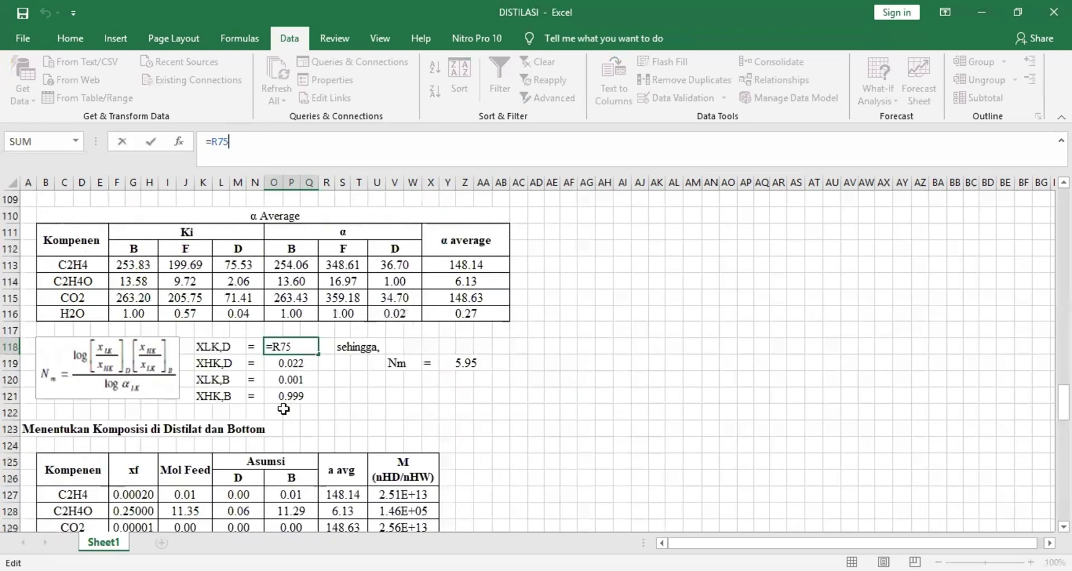
pyautogui.scroll(-1, 400, 345)
pyautogui.click(395, 347)
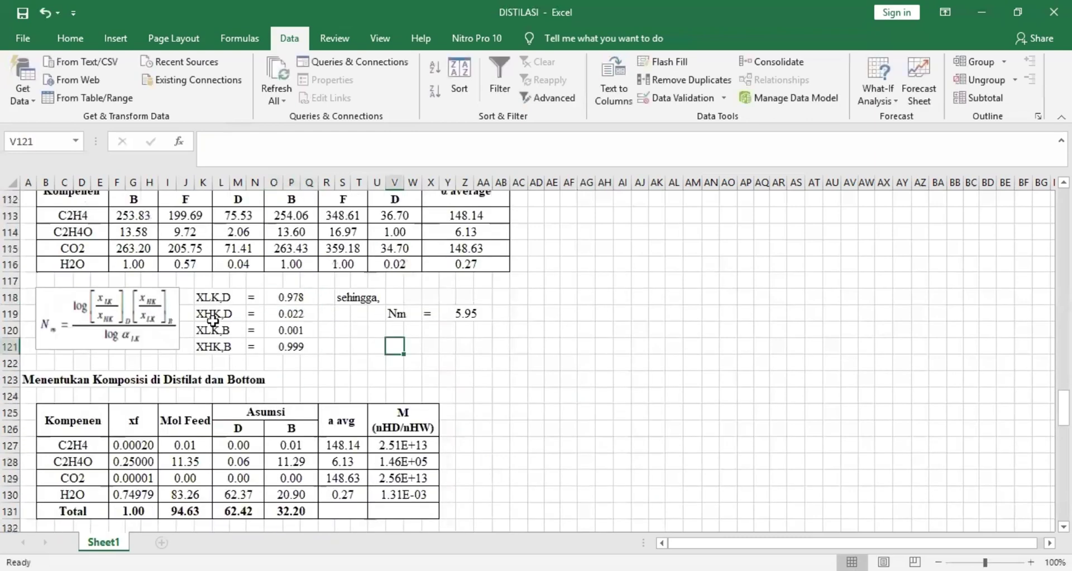
# Check the XHK,D source and commit =R103 as the XLK,B reference in O120
pyautogui.click(287, 312)
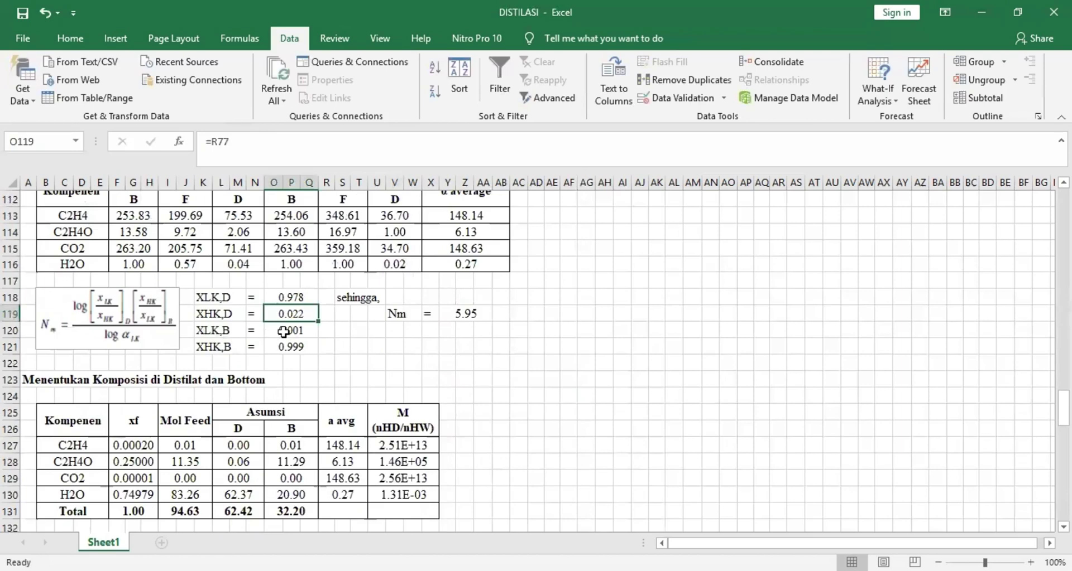
pyautogui.click(284, 332)
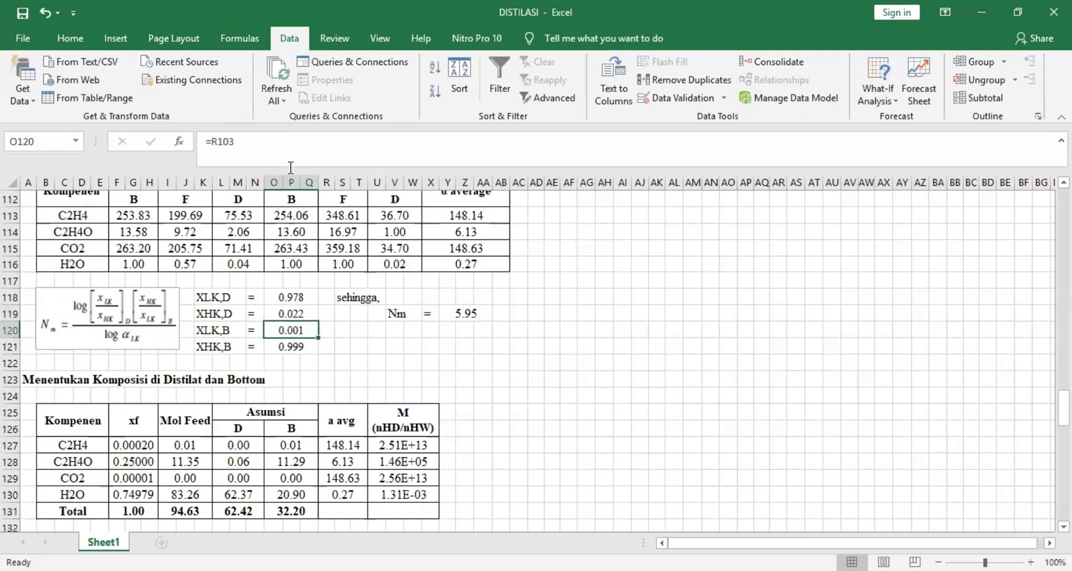
pyautogui.press('F2')
pyautogui.scroll(8, 311, 245)
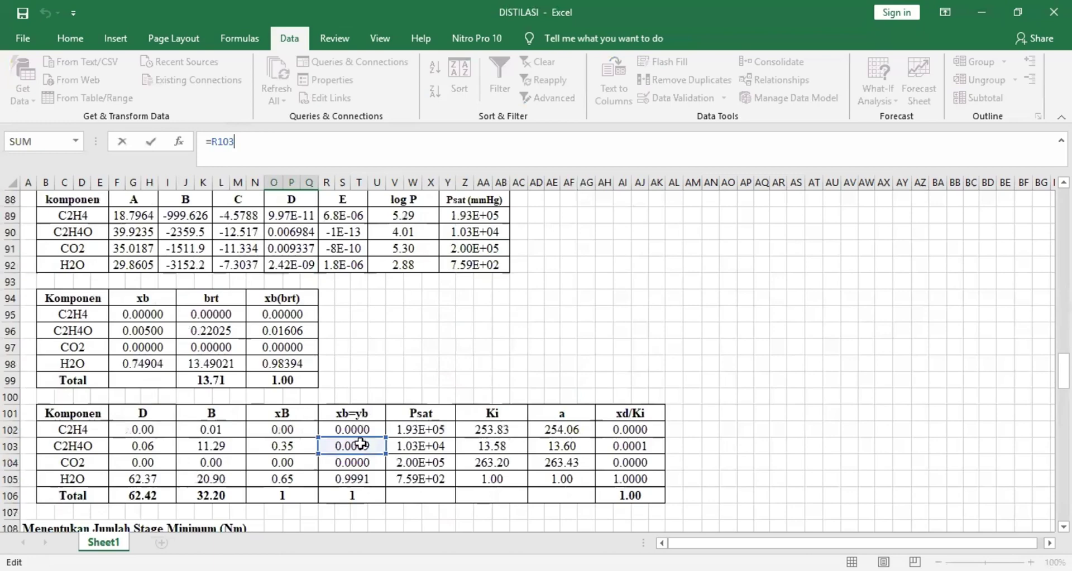
pyautogui.scroll(-5, 360, 352)
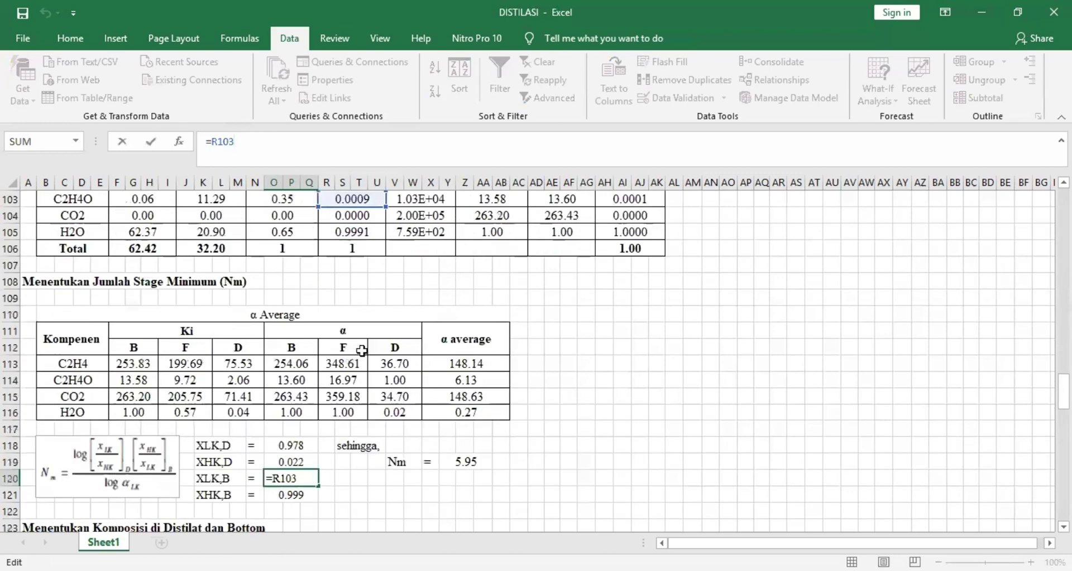
pyautogui.scroll(-4, 362, 331)
pyautogui.click(362, 330)
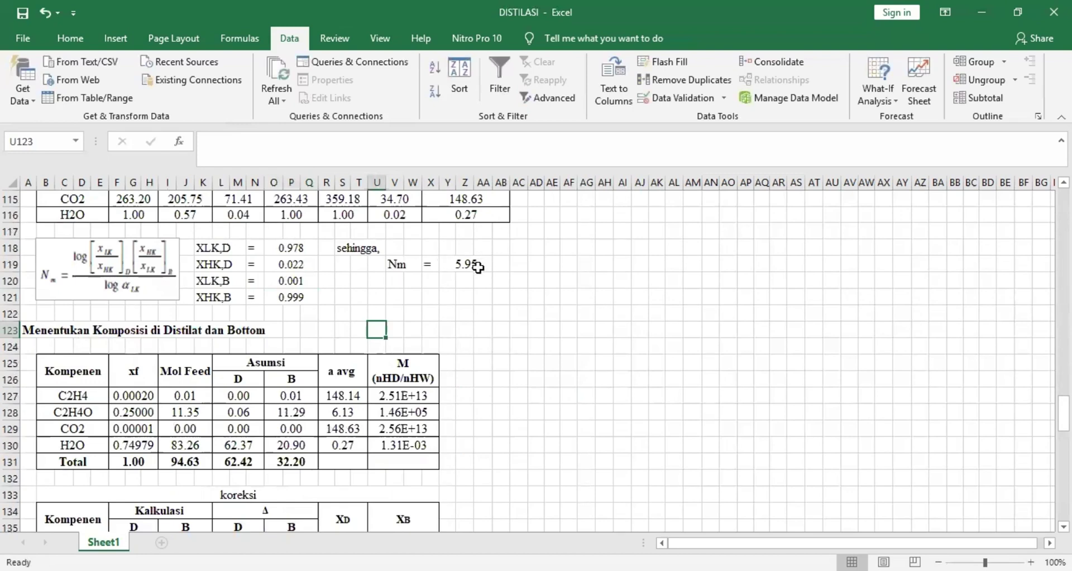
# Review the LOG10 Nm formula in Y119, which now gives 5.95
pyautogui.click(478, 267)
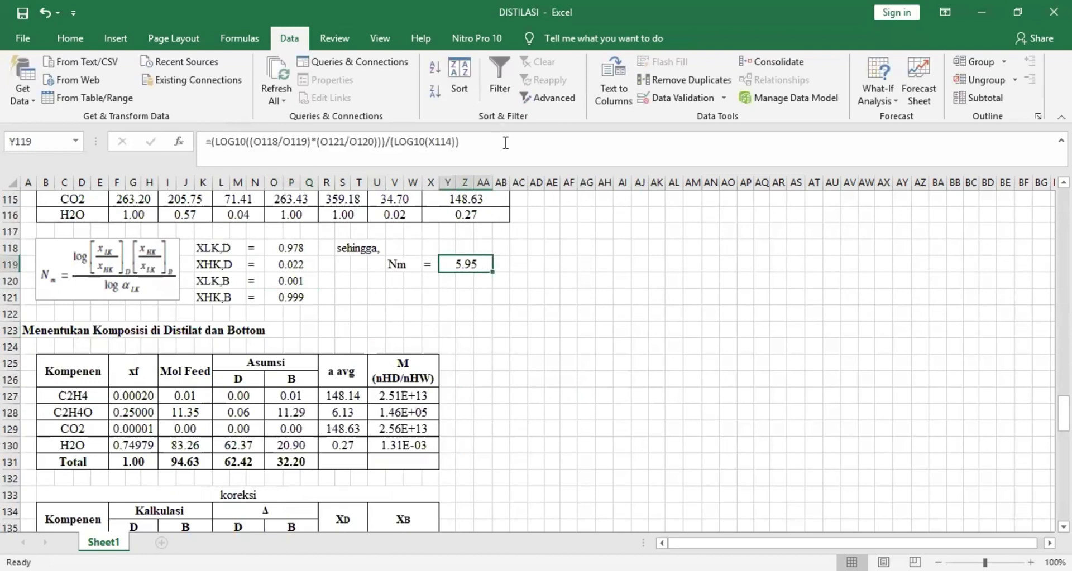
pyautogui.click(507, 148)
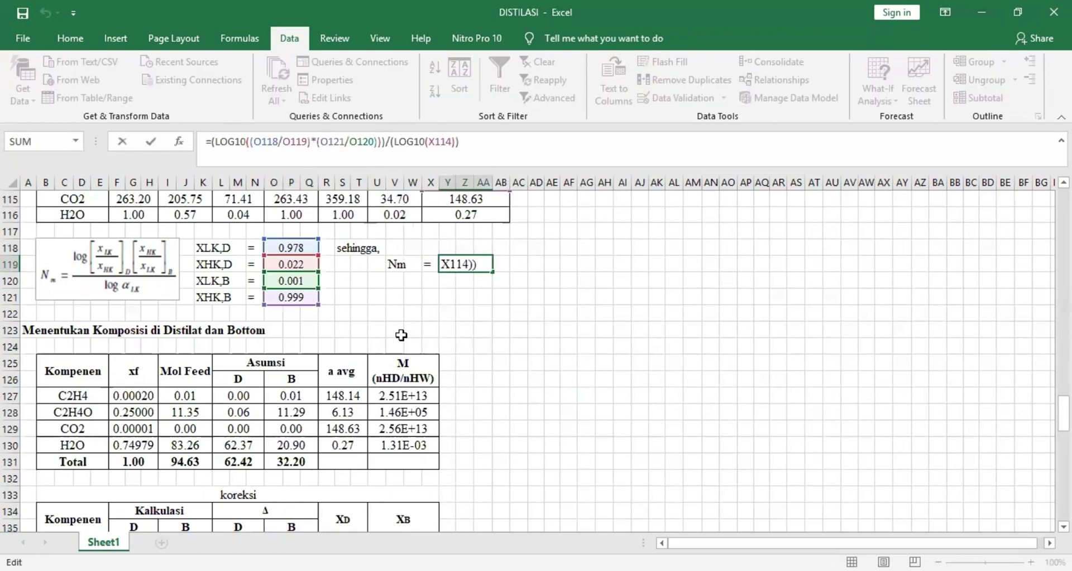
pyautogui.click(409, 330)
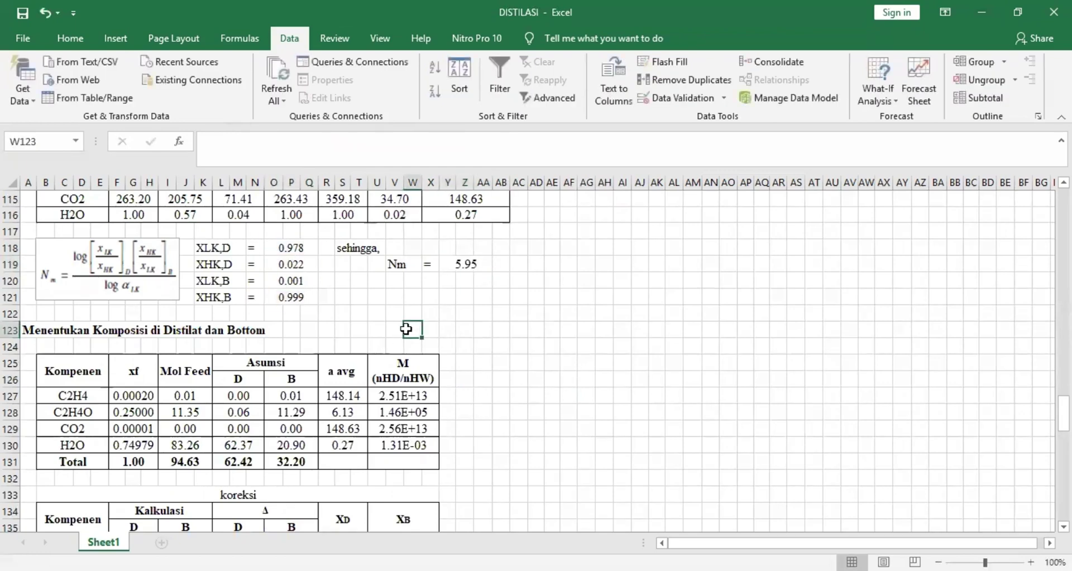
pyautogui.scroll(-2, 405, 329)
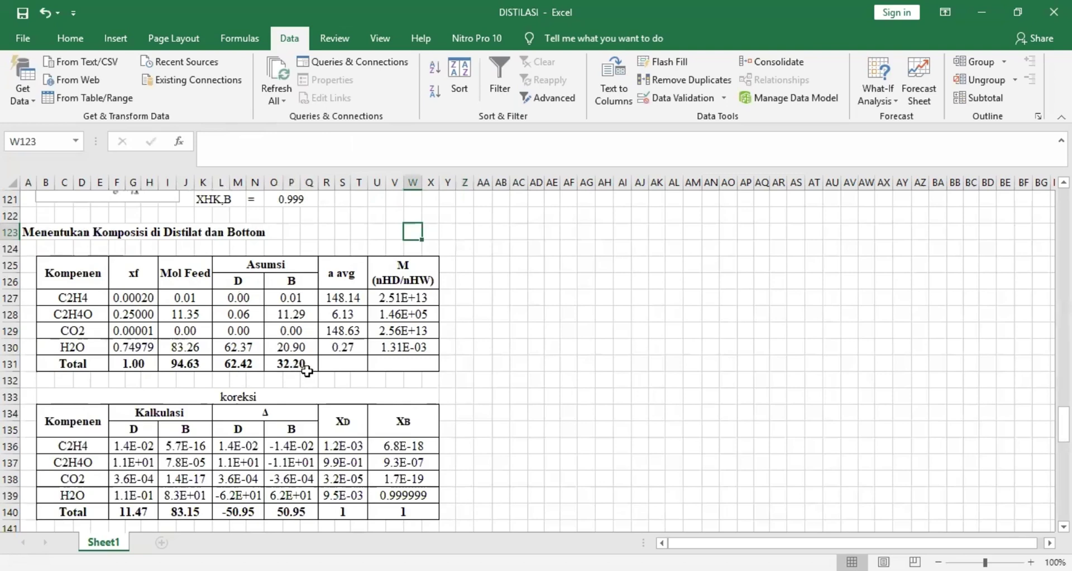
pyautogui.click(347, 300)
pyautogui.click(426, 300)
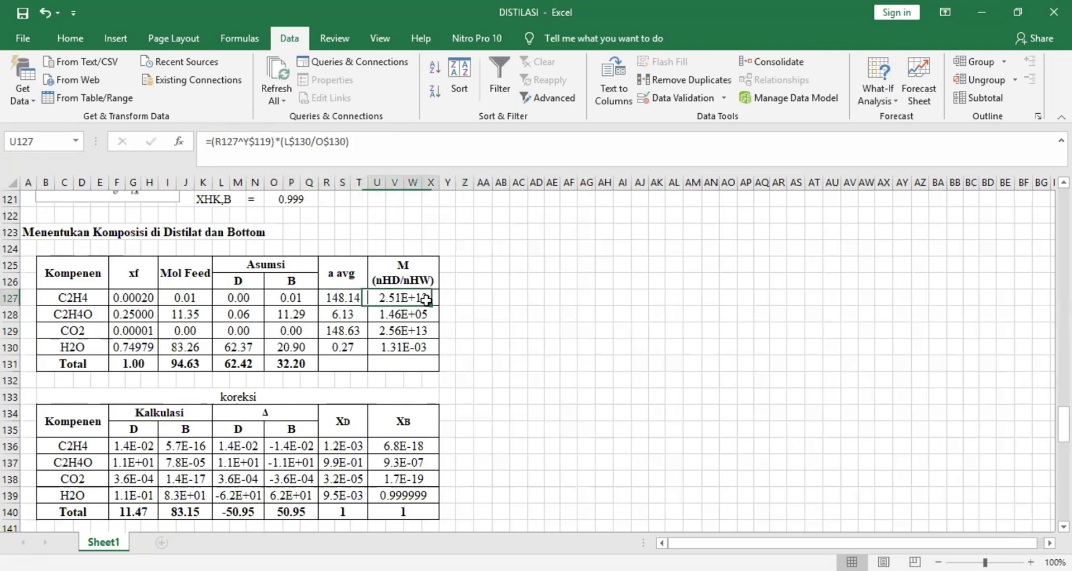
pyautogui.click(376, 144)
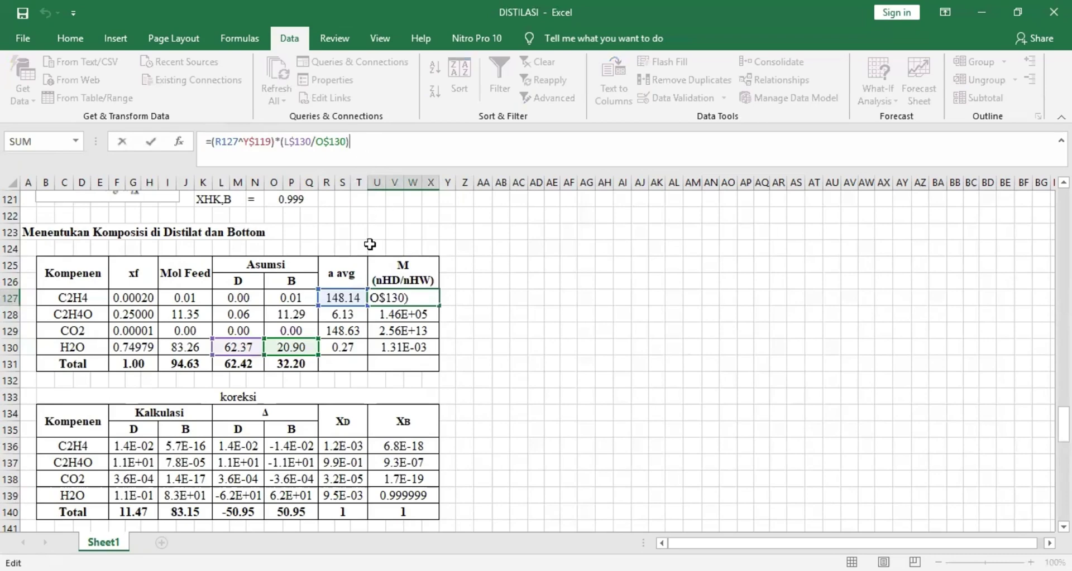
pyautogui.scroll(3, 364, 245)
pyautogui.scroll(-3, 358, 255)
pyautogui.scroll(2, 357, 295)
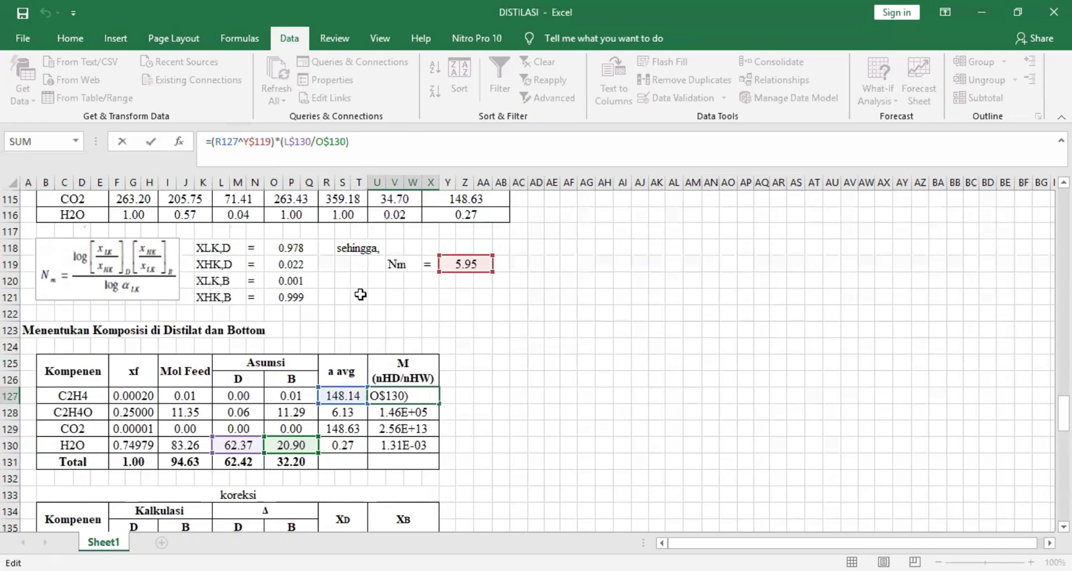
pyautogui.scroll(1, 360, 294)
pyautogui.click(475, 438)
pyautogui.scroll(-2, 475, 439)
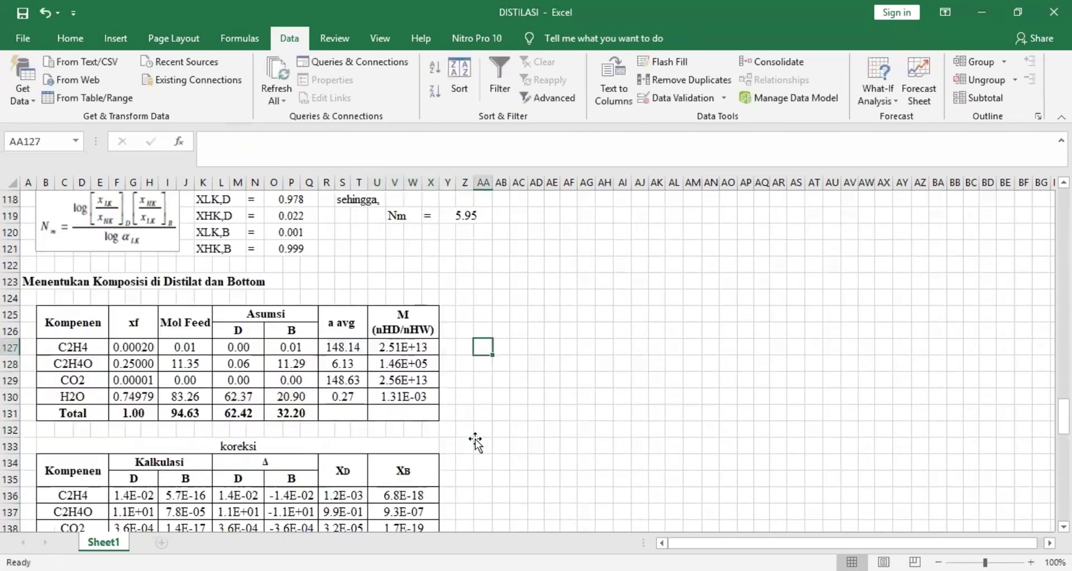
pyautogui.scroll(-1, 464, 419)
pyautogui.scroll(-1, 463, 415)
pyautogui.scroll(-1, 457, 404)
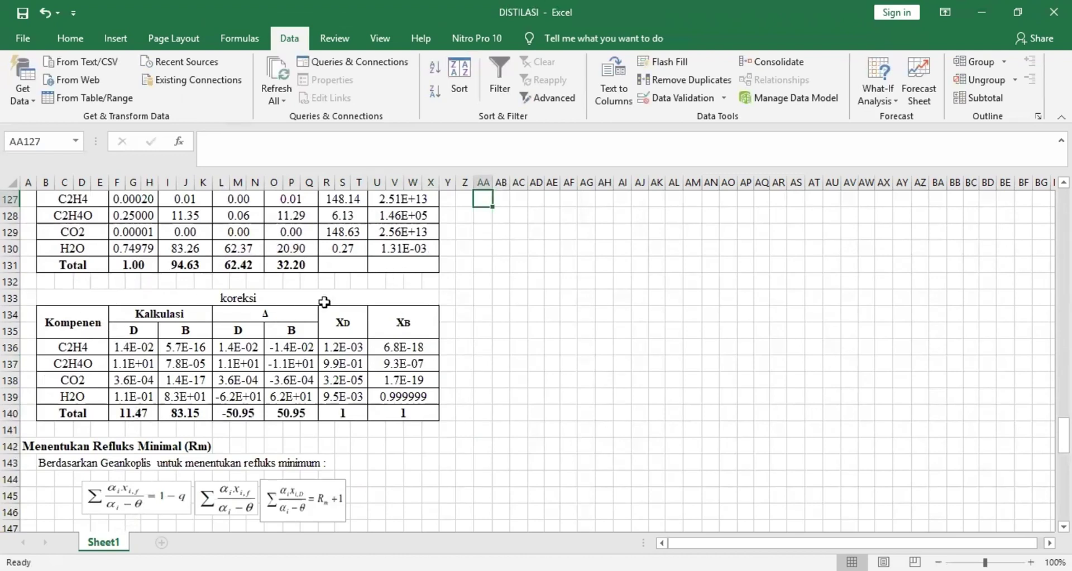
pyautogui.click(355, 323)
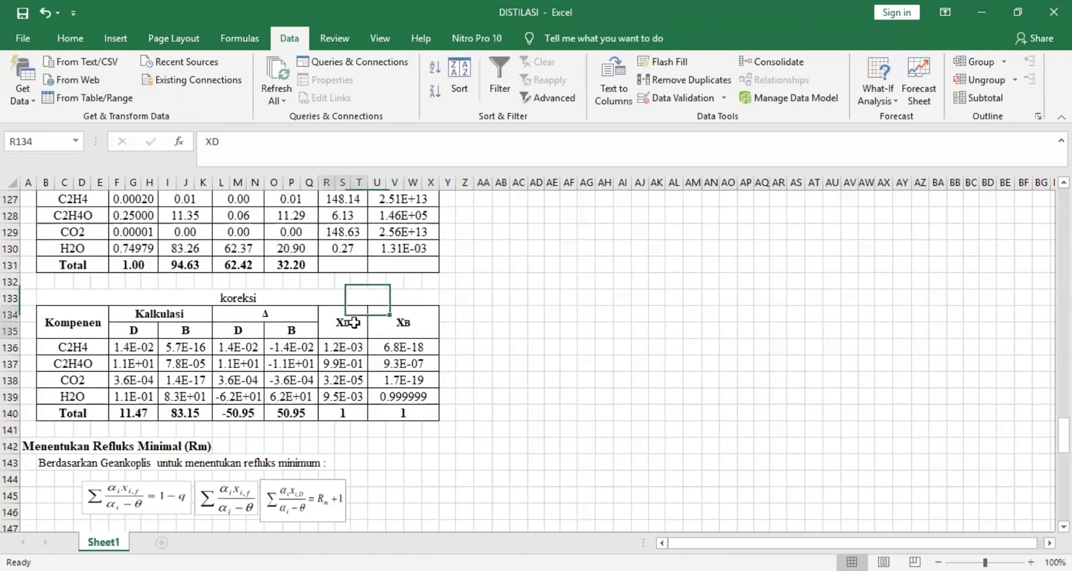
pyautogui.click(409, 318)
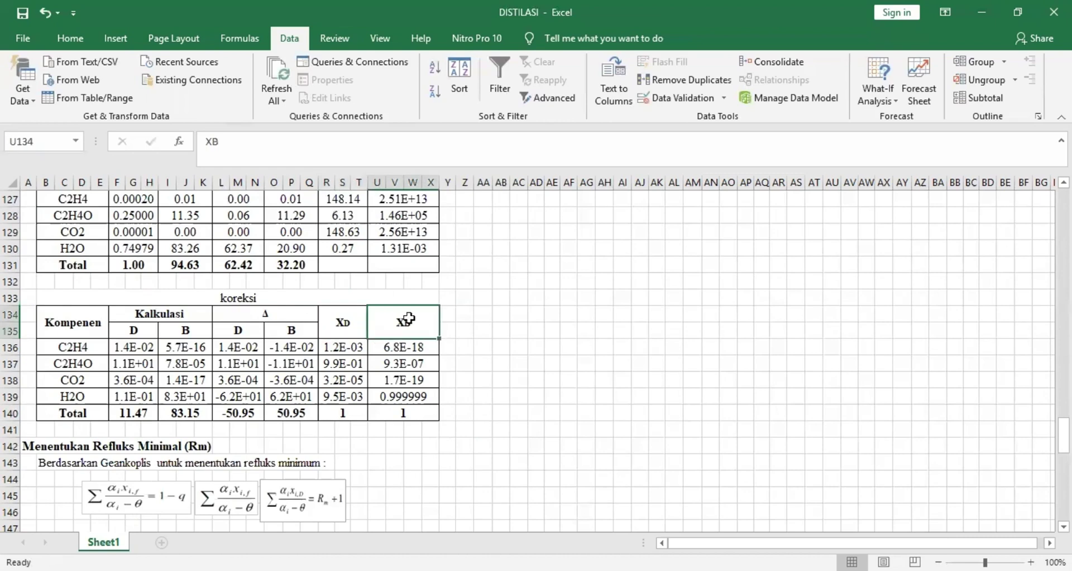
pyautogui.click(337, 335)
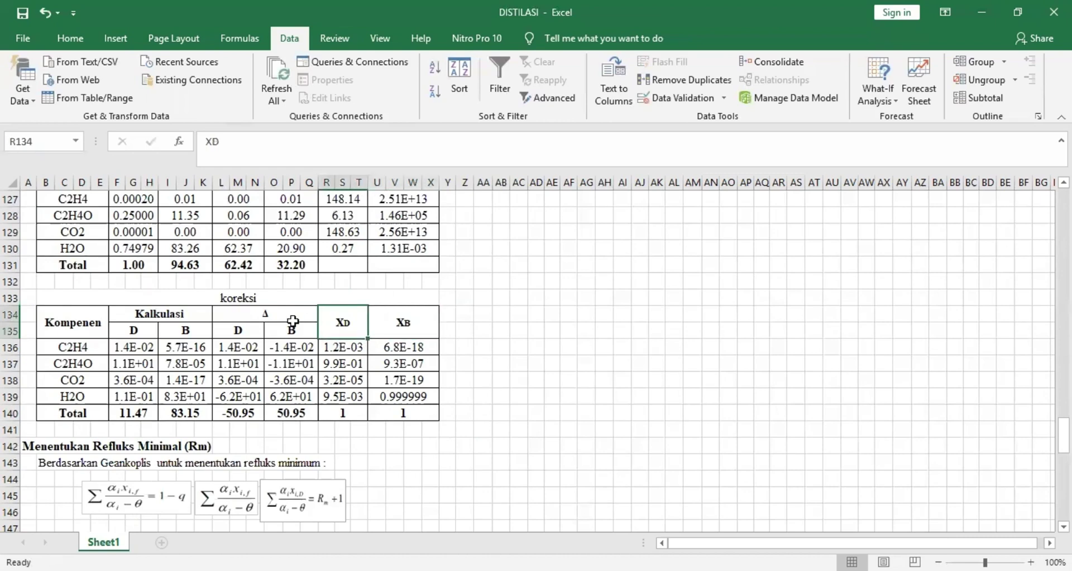
pyautogui.click(145, 349)
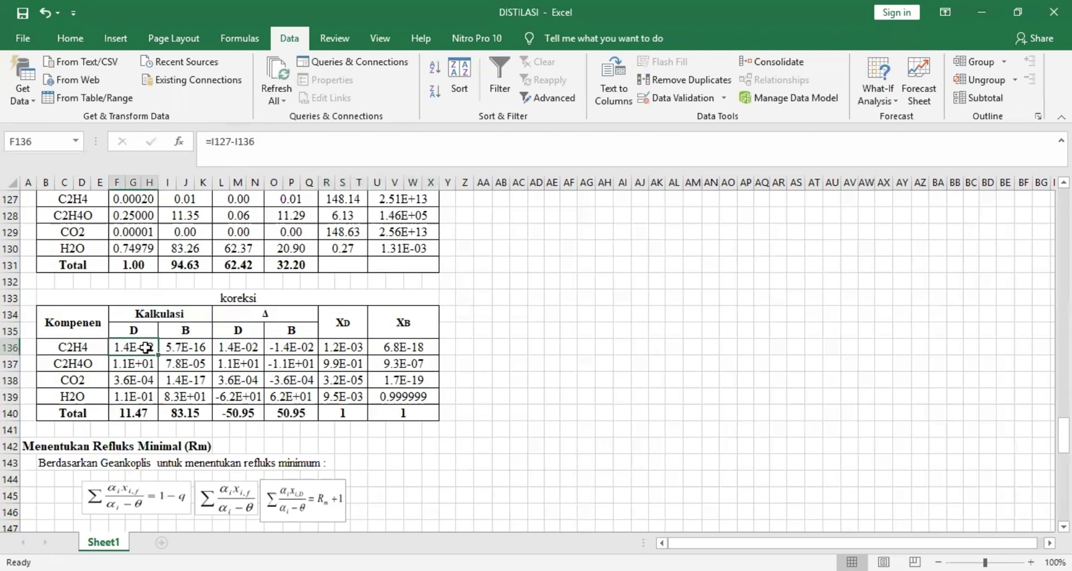
pyautogui.click(281, 140)
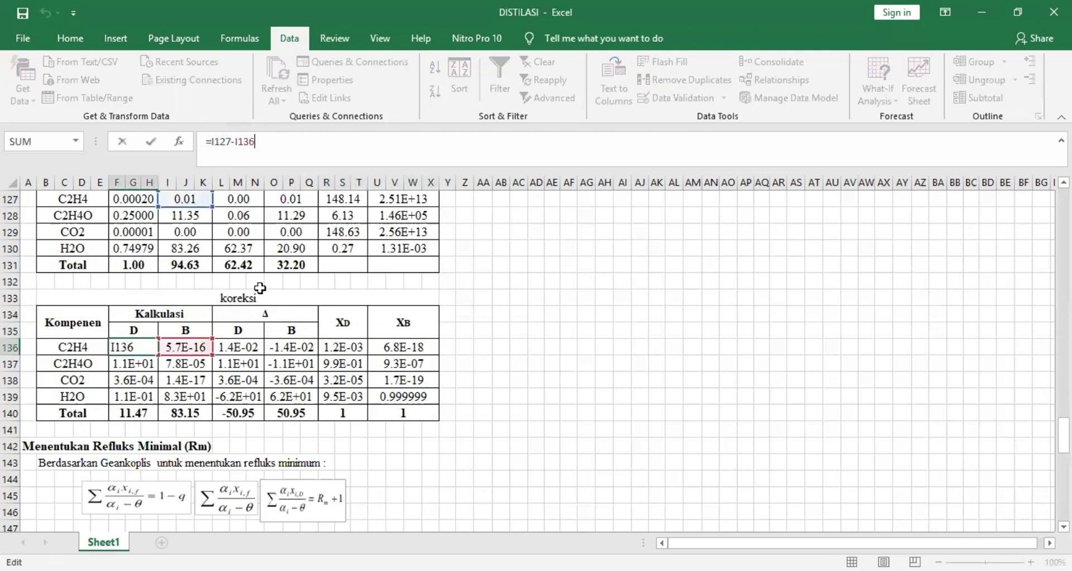
pyautogui.click(472, 266)
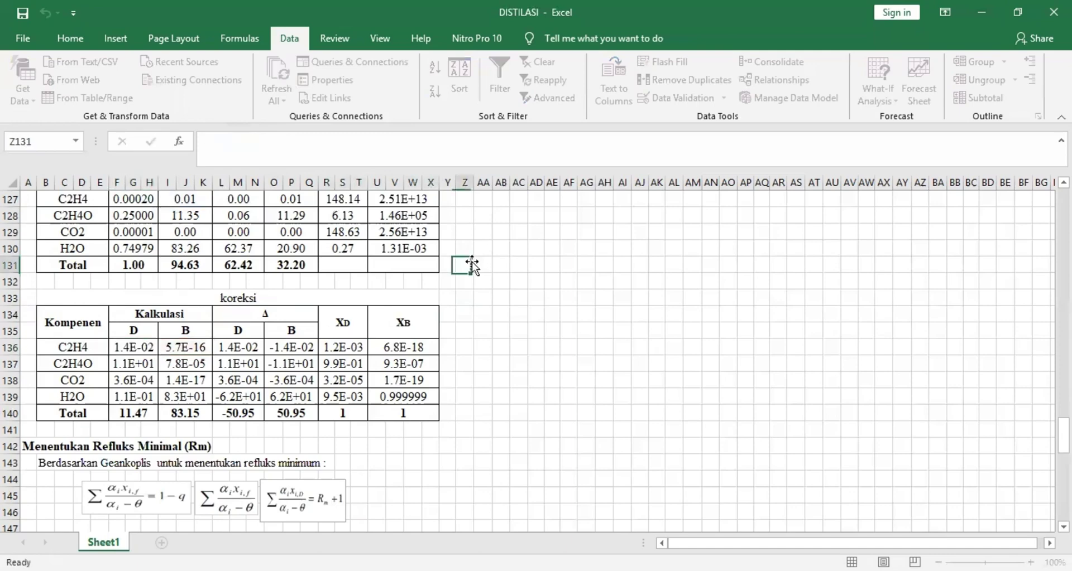
pyautogui.click(186, 348)
pyautogui.click(306, 147)
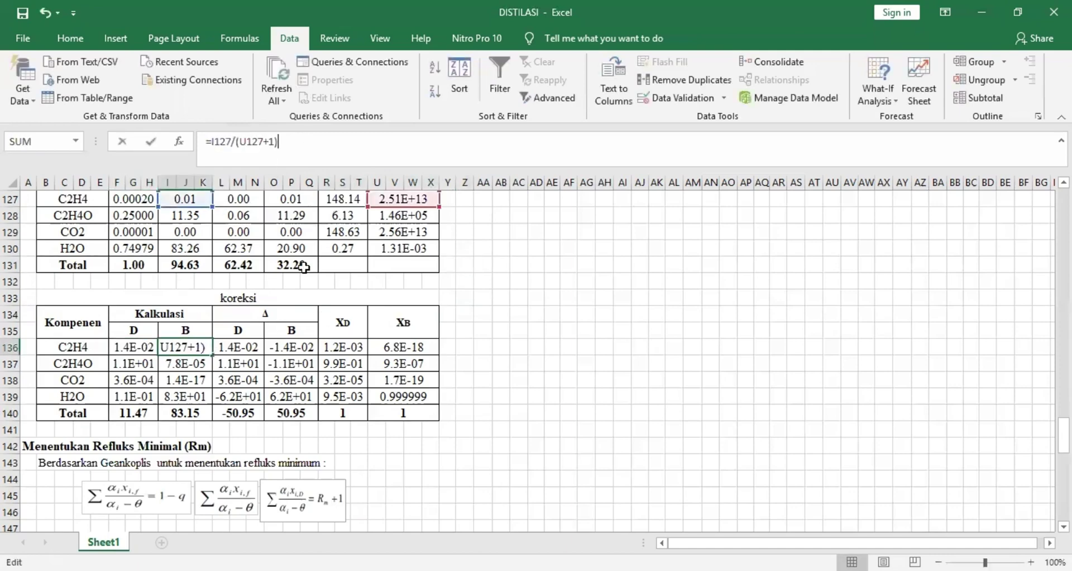
pyautogui.scroll(2, 302, 266)
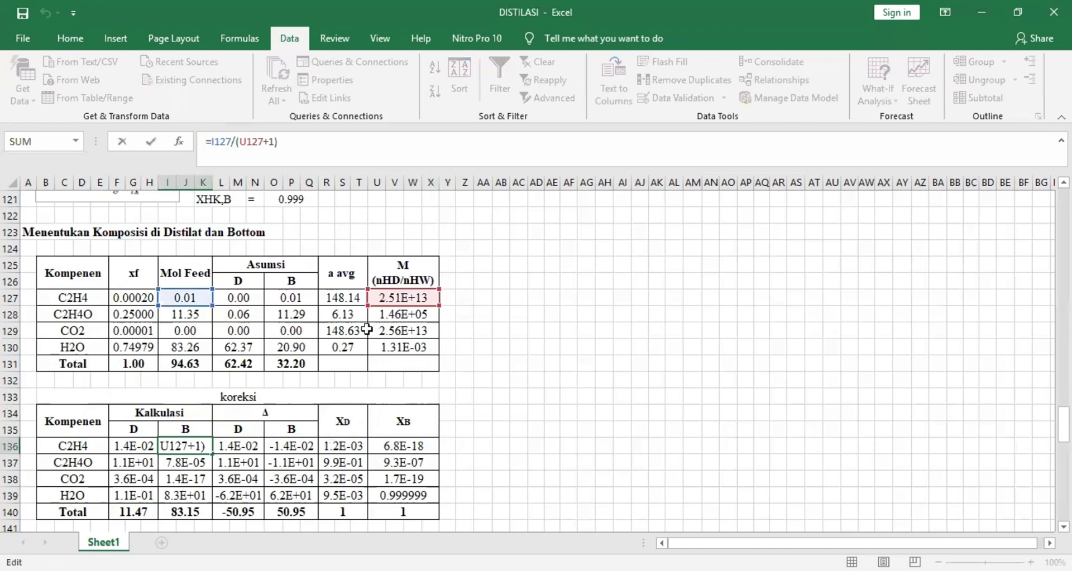
pyautogui.scroll(-1, 476, 383)
pyautogui.scroll(-2, 476, 380)
pyautogui.click(478, 381)
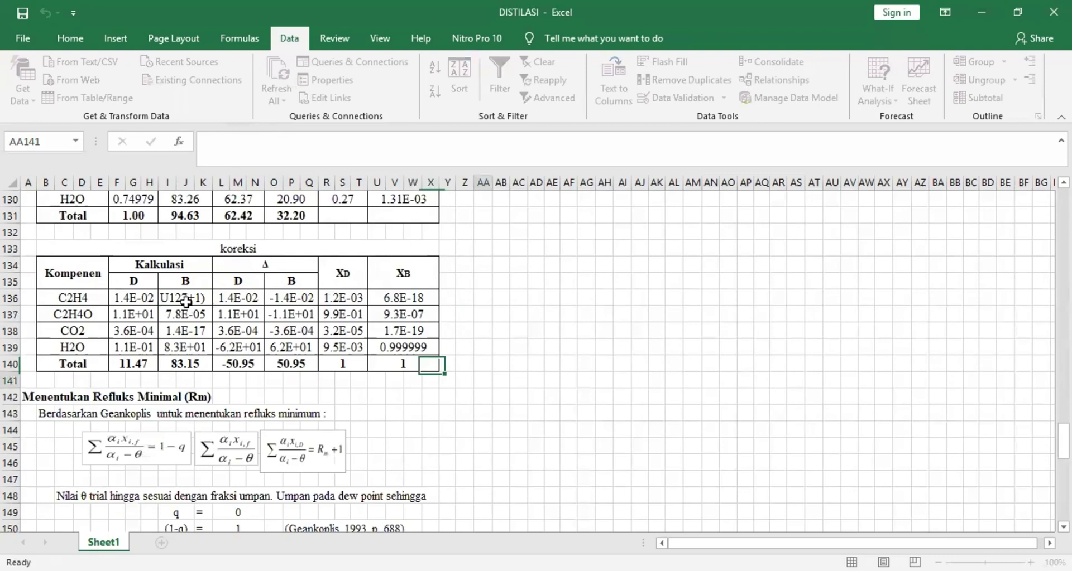
pyautogui.click(186, 304)
pyautogui.click(186, 333)
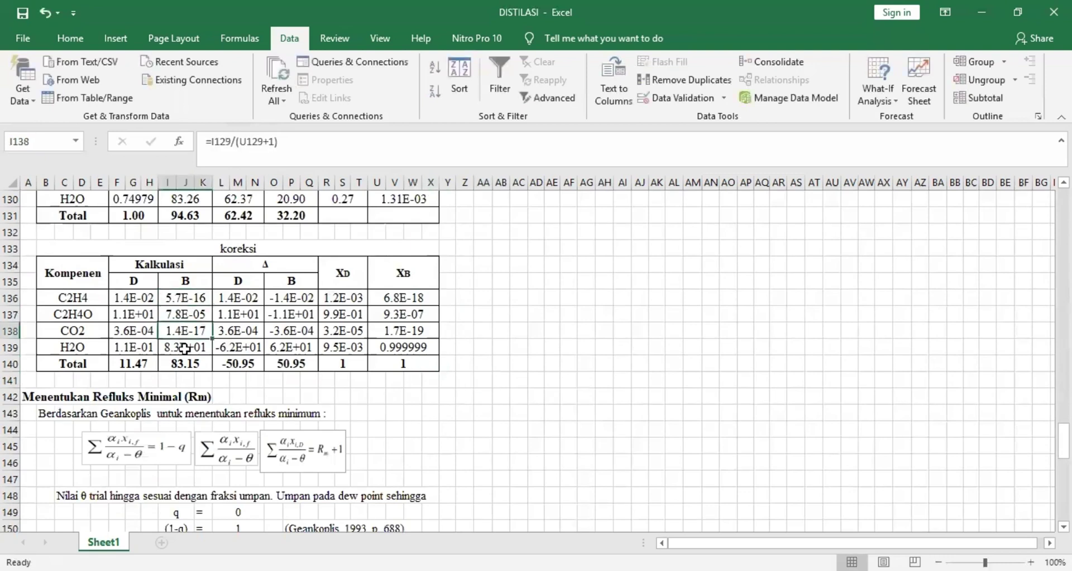
pyautogui.click(186, 363)
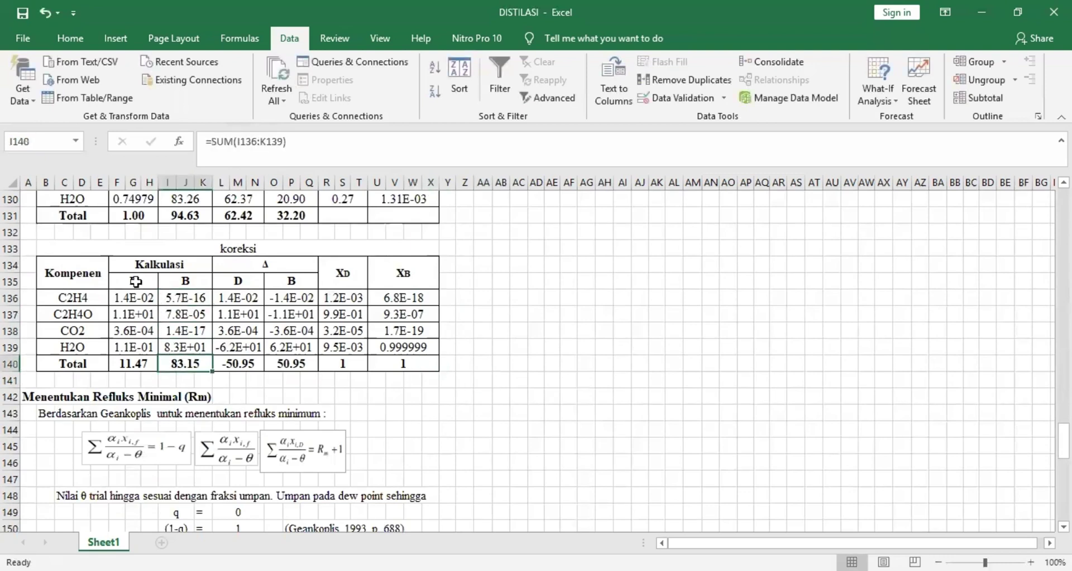
pyautogui.click(134, 299)
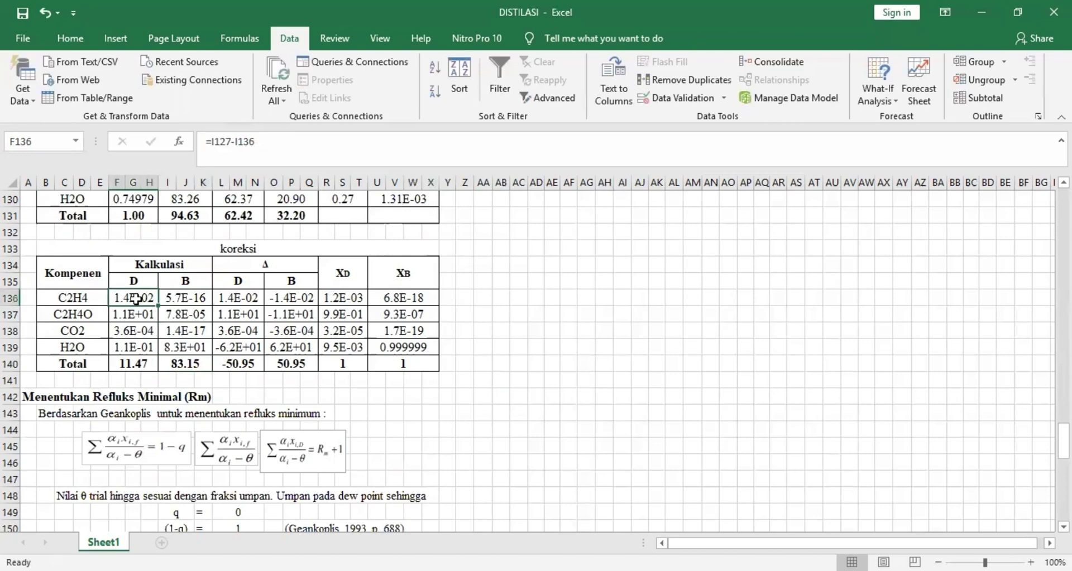
pyautogui.scroll(3, 183, 289)
pyautogui.click(183, 287)
pyautogui.scroll(-3, 183, 287)
pyautogui.click(181, 300)
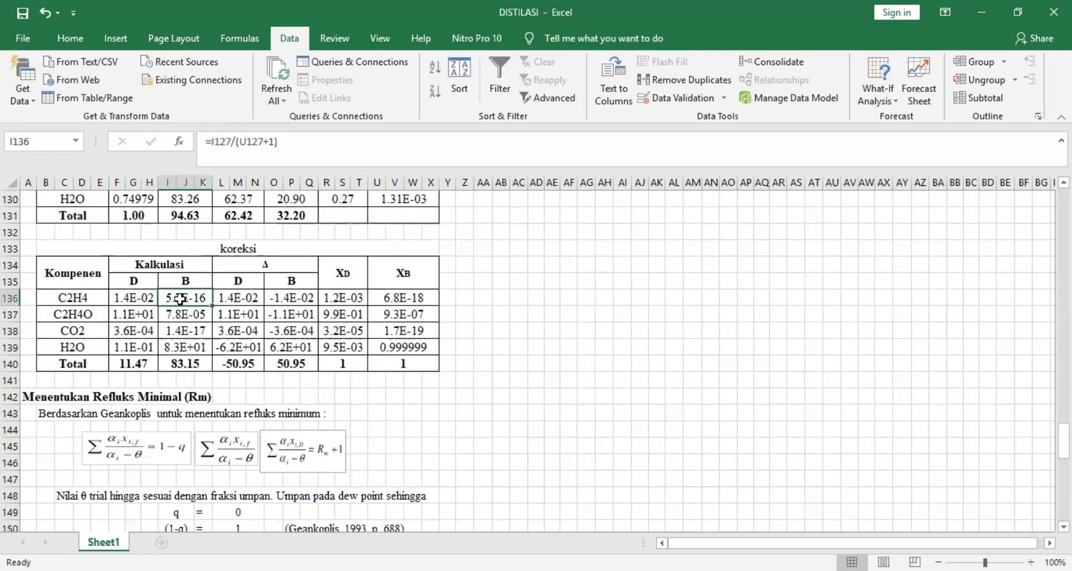
pyautogui.click(127, 301)
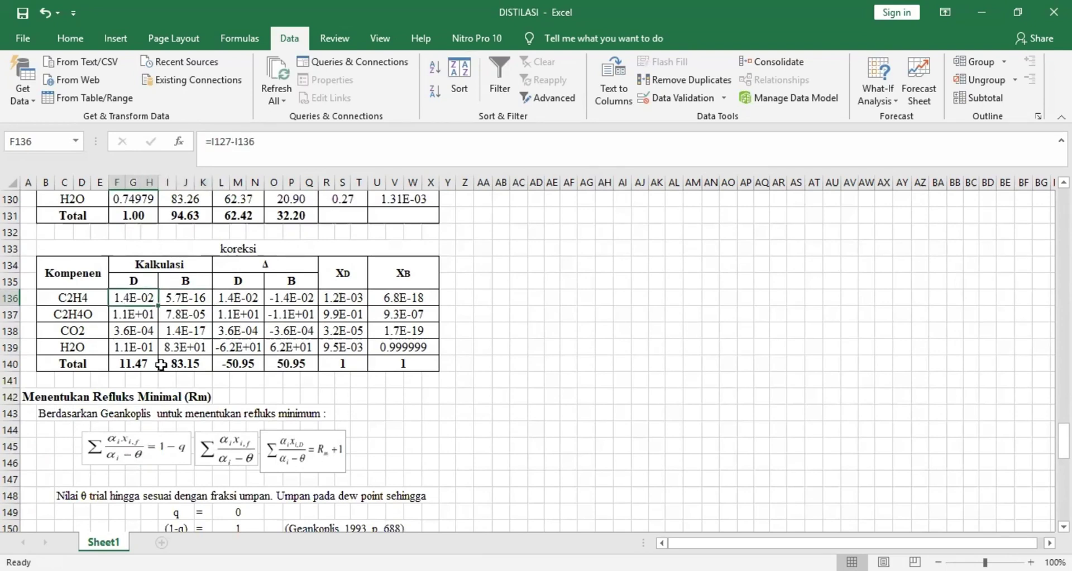
pyautogui.click(239, 297)
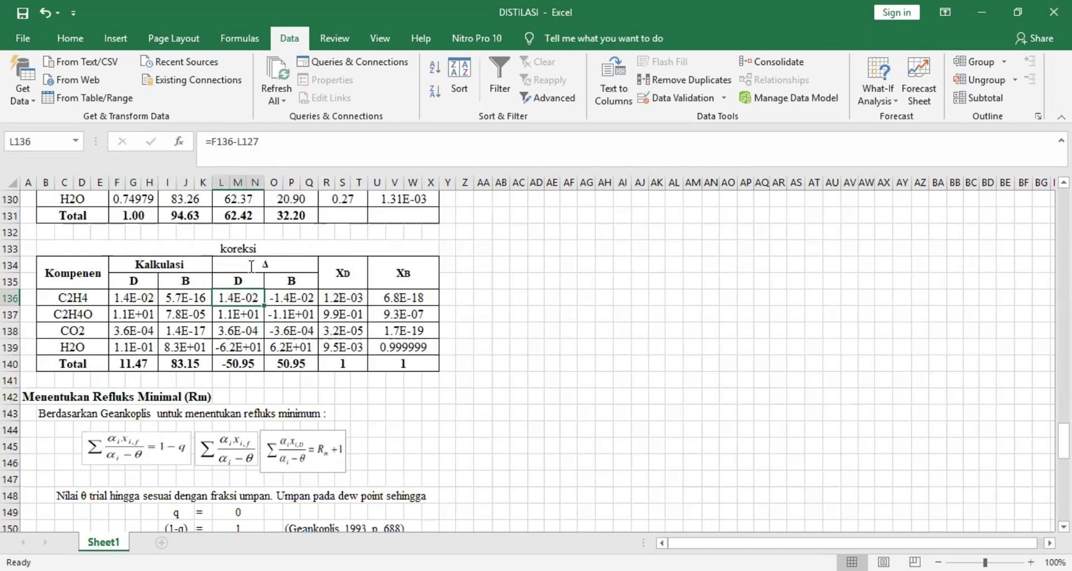
pyautogui.press('F2')
pyautogui.scroll(3, 268, 256)
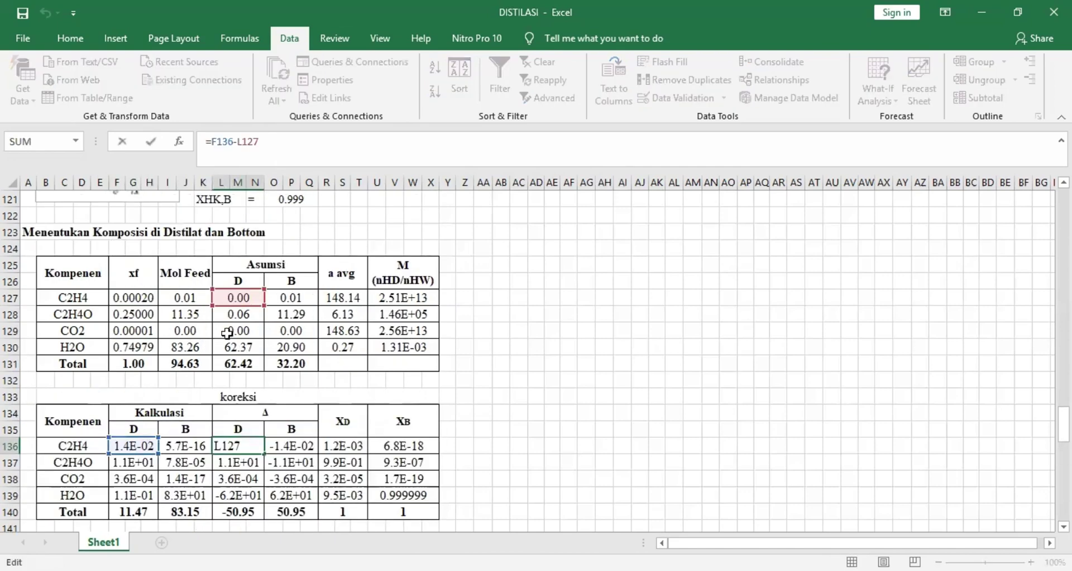
pyautogui.scroll(-2, 185, 357)
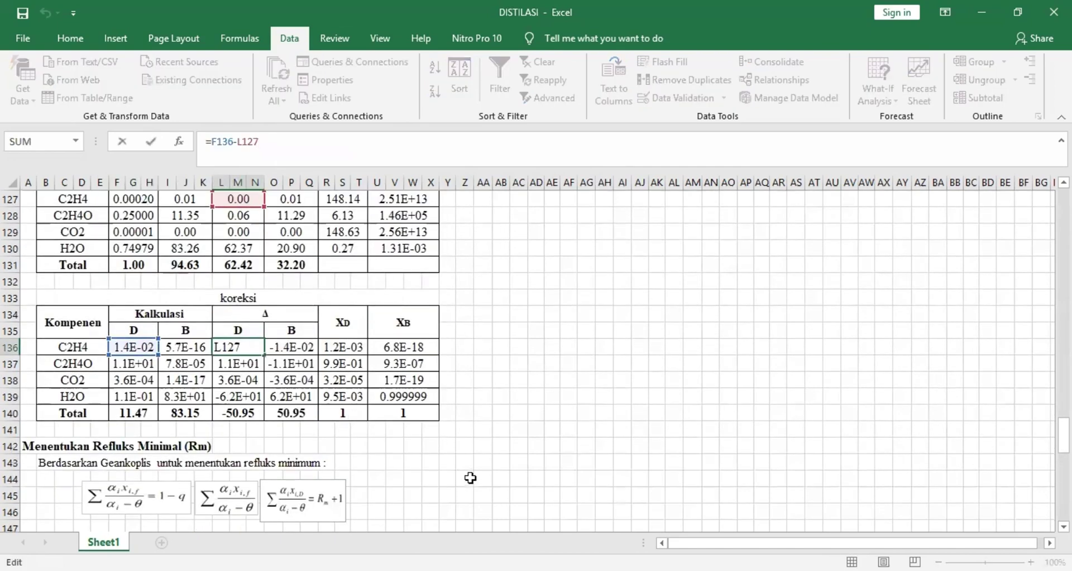
pyautogui.click(464, 479)
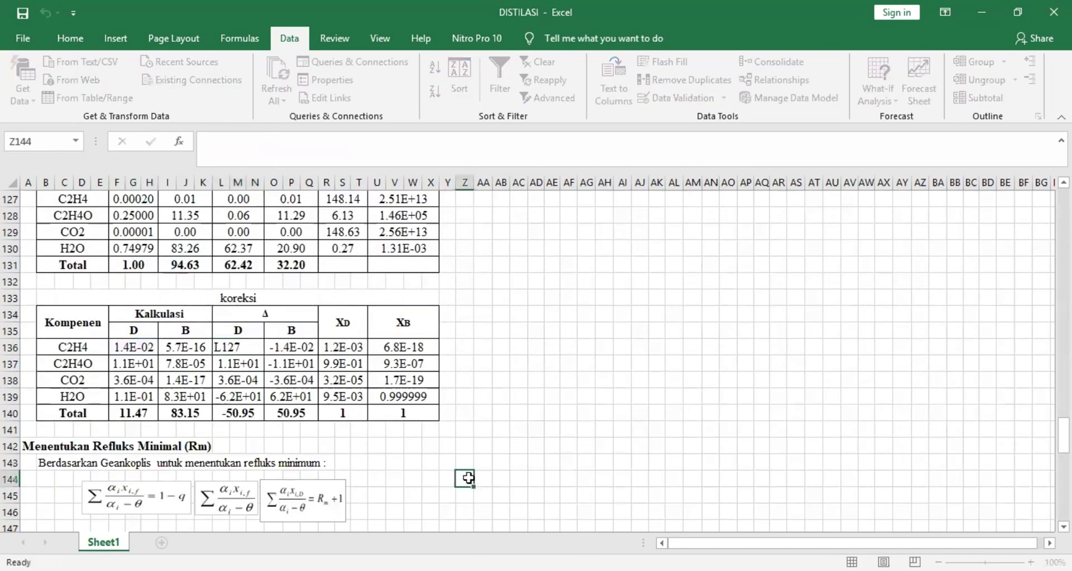
pyautogui.click(343, 346)
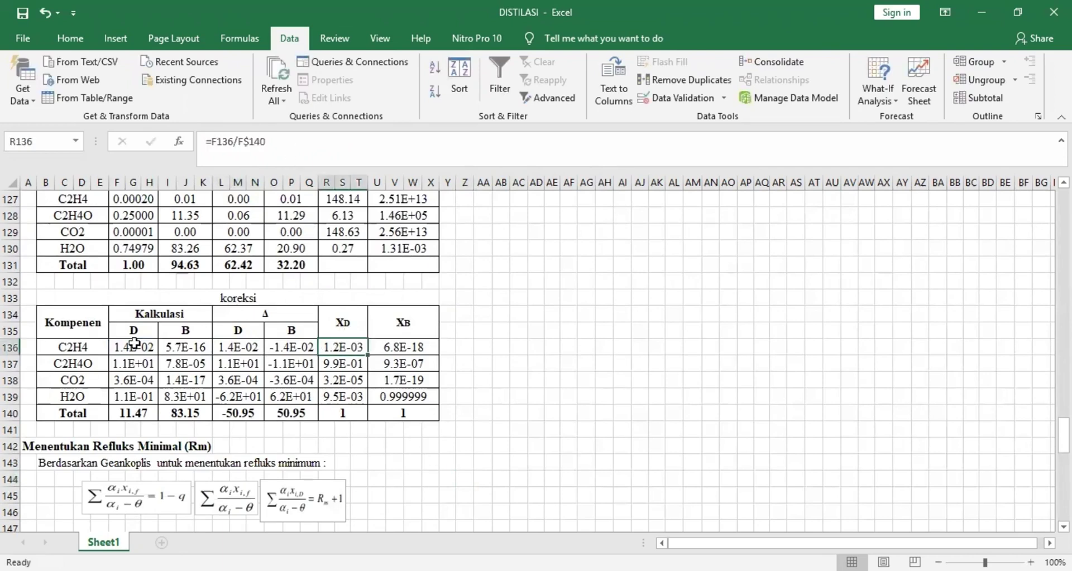
pyautogui.click(510, 325)
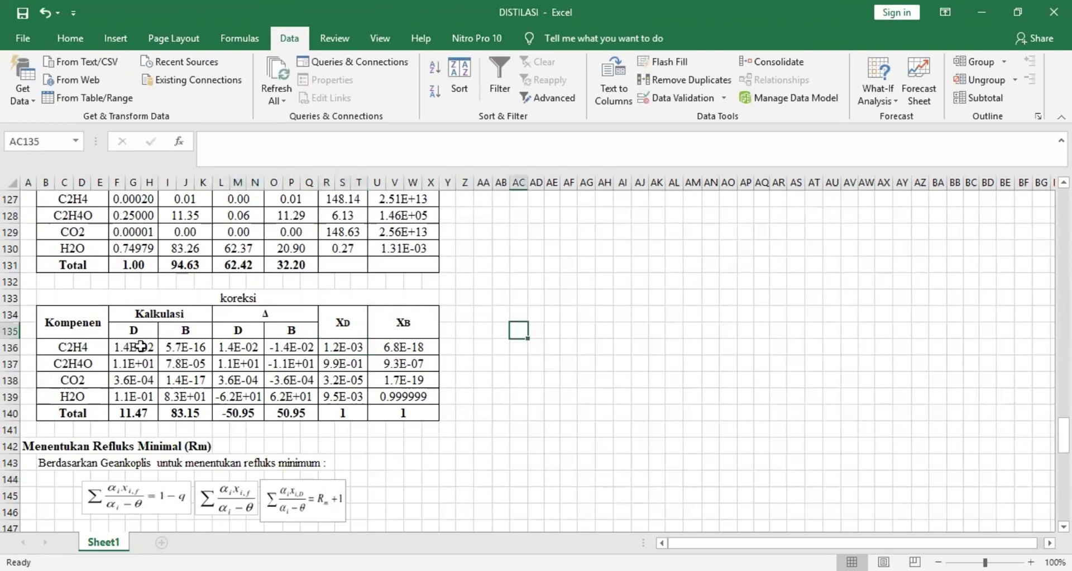
pyautogui.click(141, 347)
pyautogui.click(138, 414)
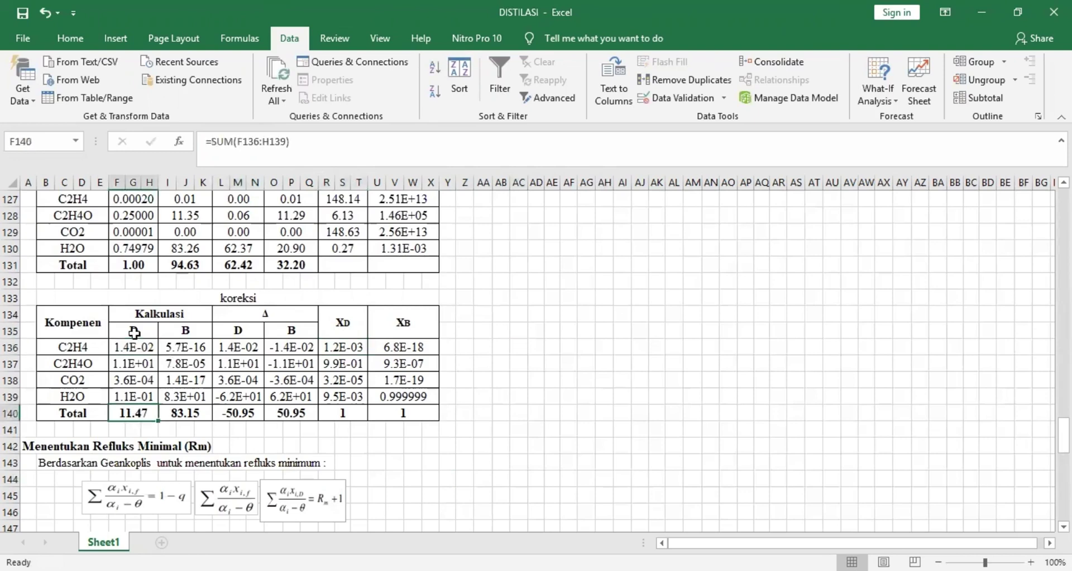
pyautogui.click(133, 345)
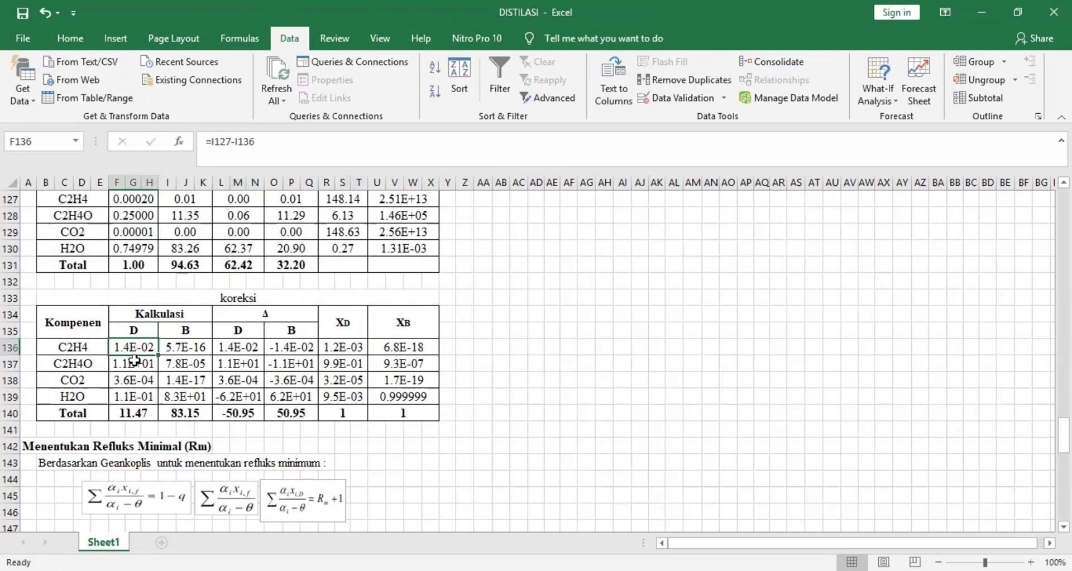
pyautogui.click(352, 343)
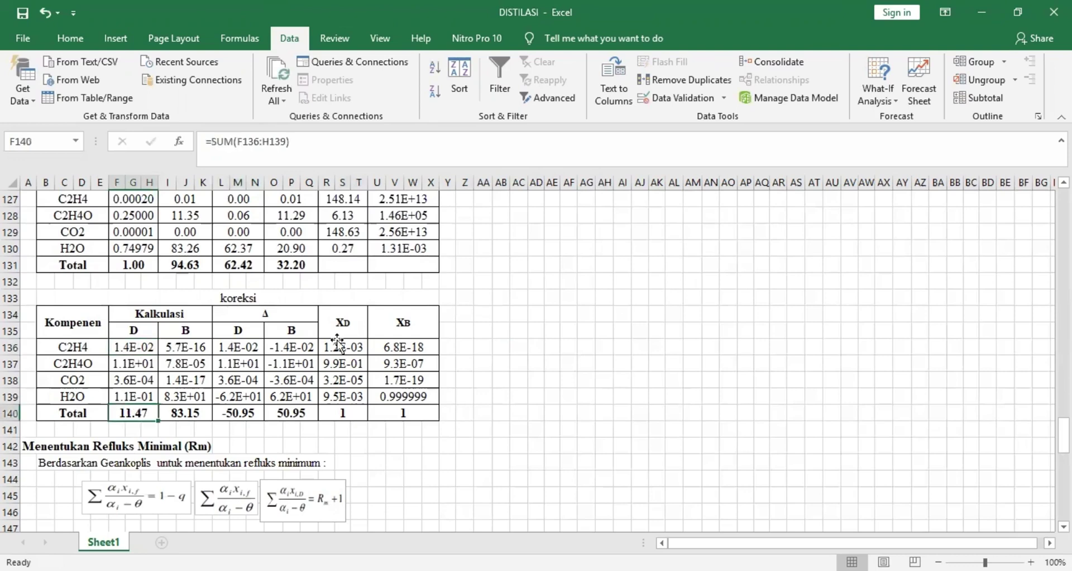
pyautogui.click(365, 362)
pyautogui.click(399, 347)
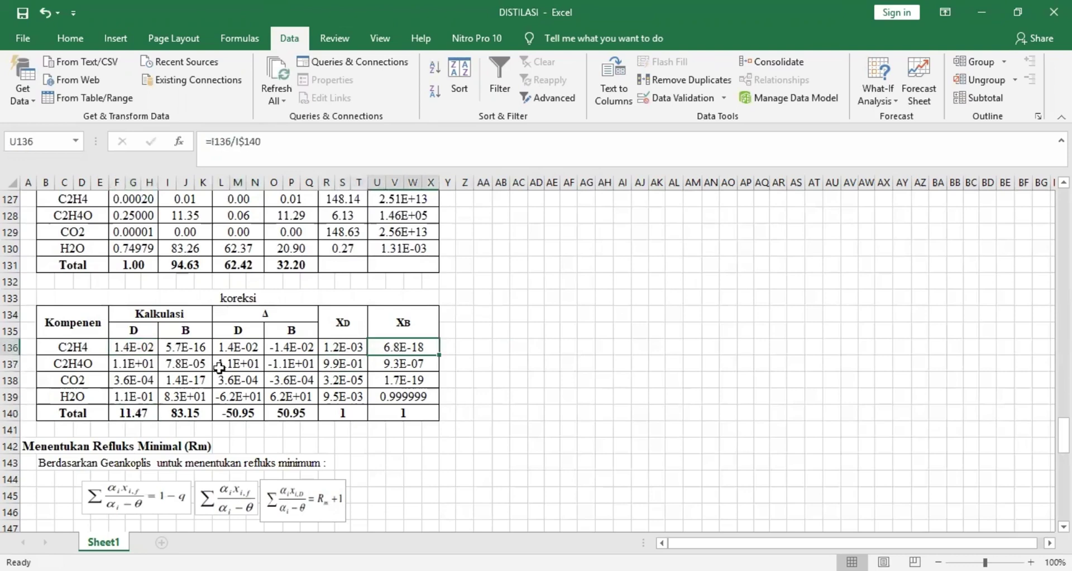
pyautogui.click(189, 348)
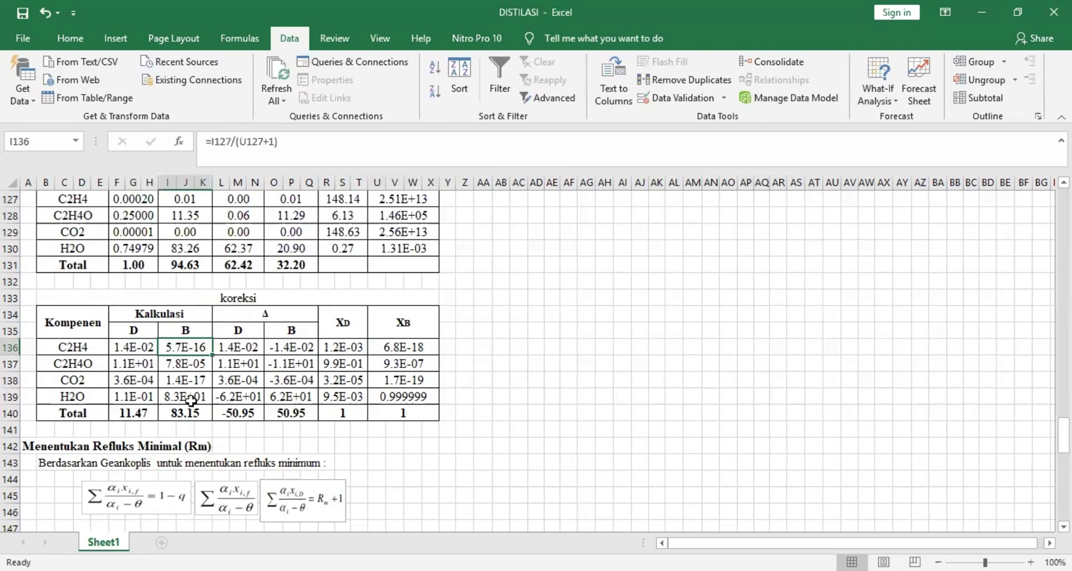
pyautogui.click(480, 330)
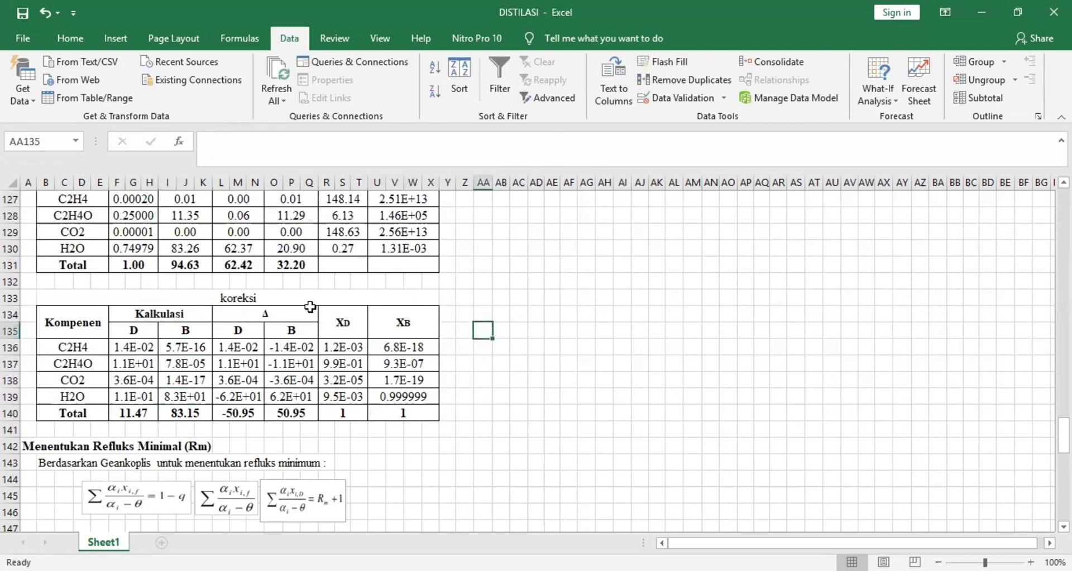
pyautogui.scroll(1, 291, 298)
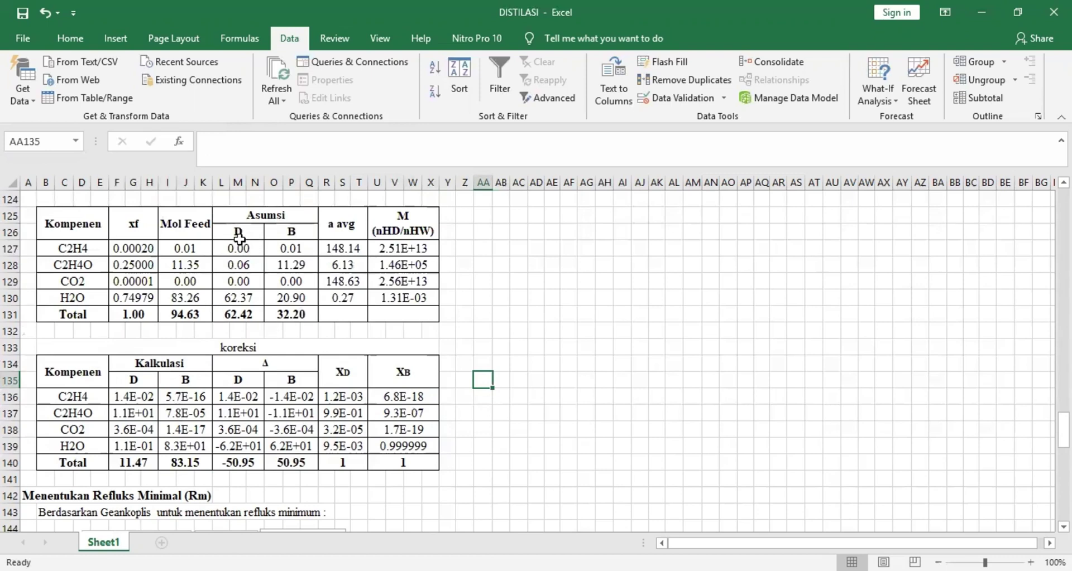
pyautogui.click(240, 233)
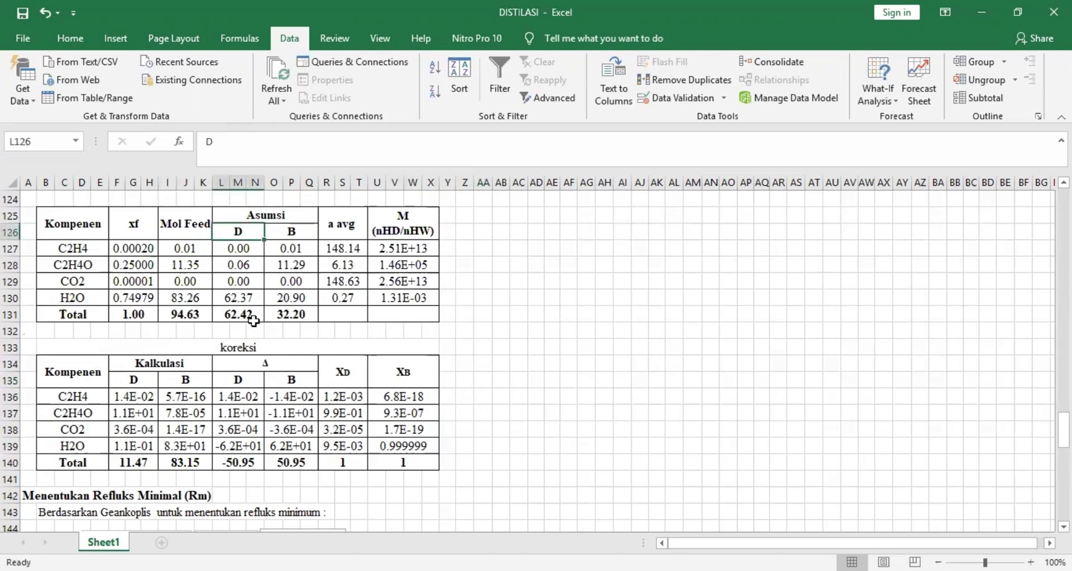
pyautogui.click(256, 315)
pyautogui.click(304, 316)
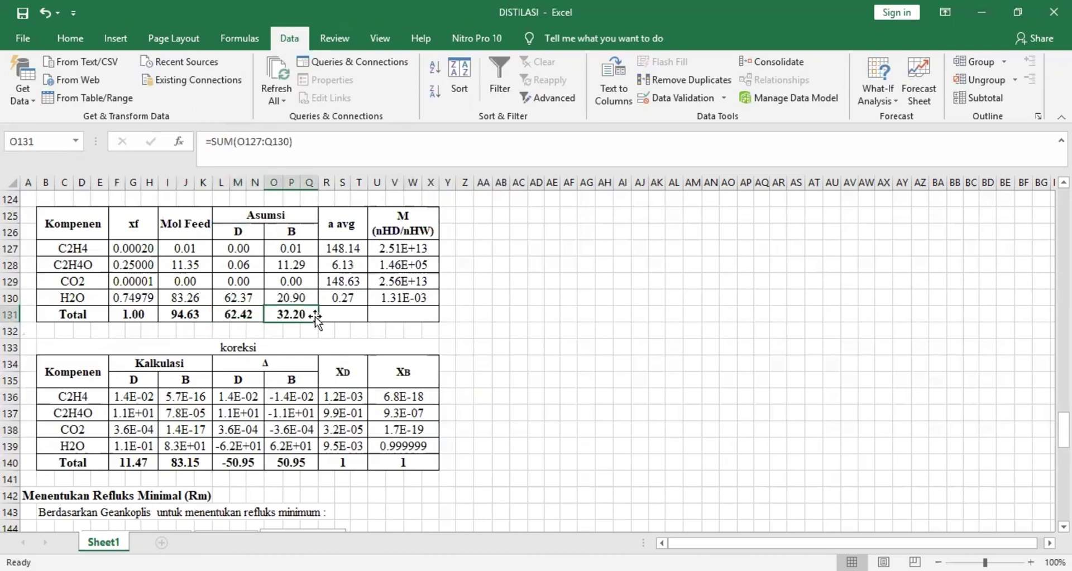
pyautogui.scroll(-1, 300, 313)
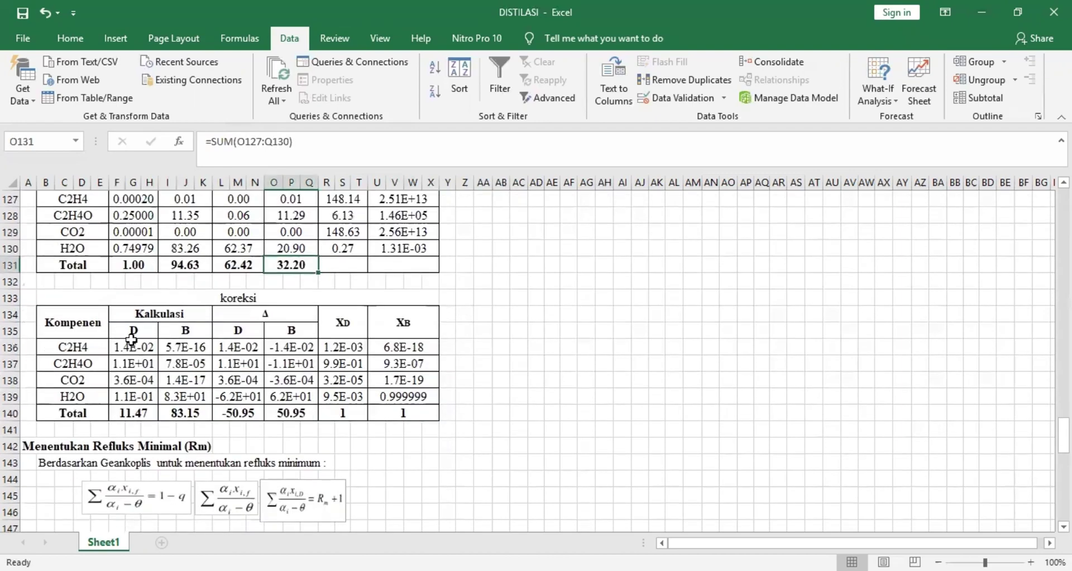
pyautogui.click(135, 416)
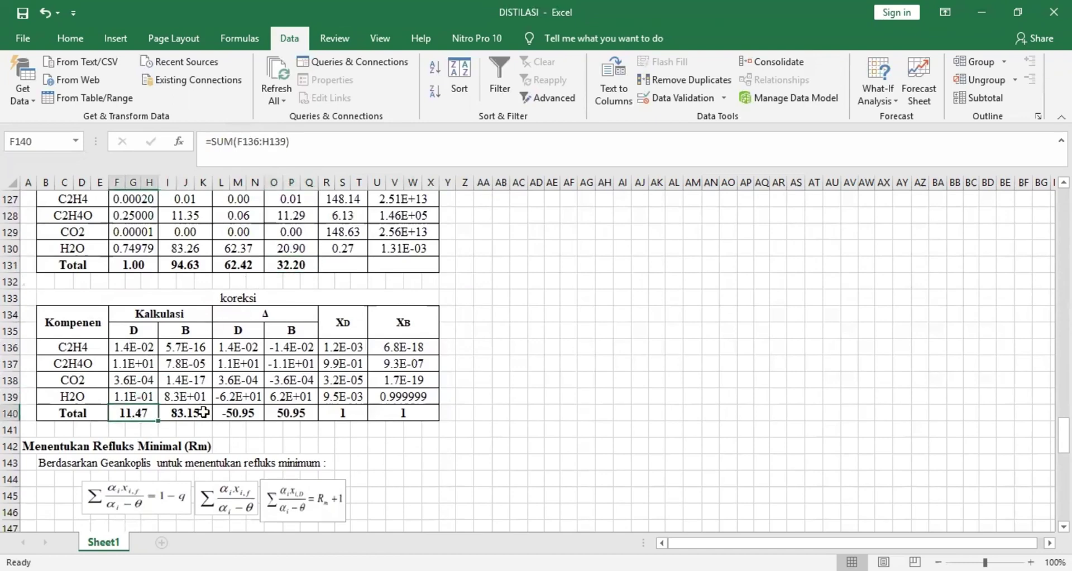
pyautogui.click(204, 413)
pyautogui.scroll(-1, 332, 366)
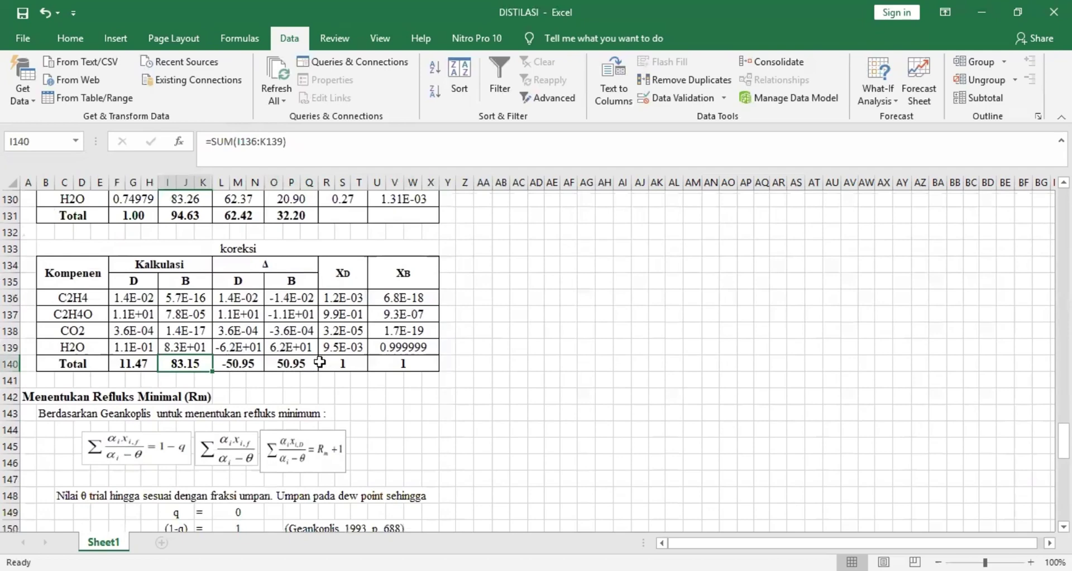
pyautogui.scroll(-4, 300, 344)
pyautogui.scroll(-1, 296, 338)
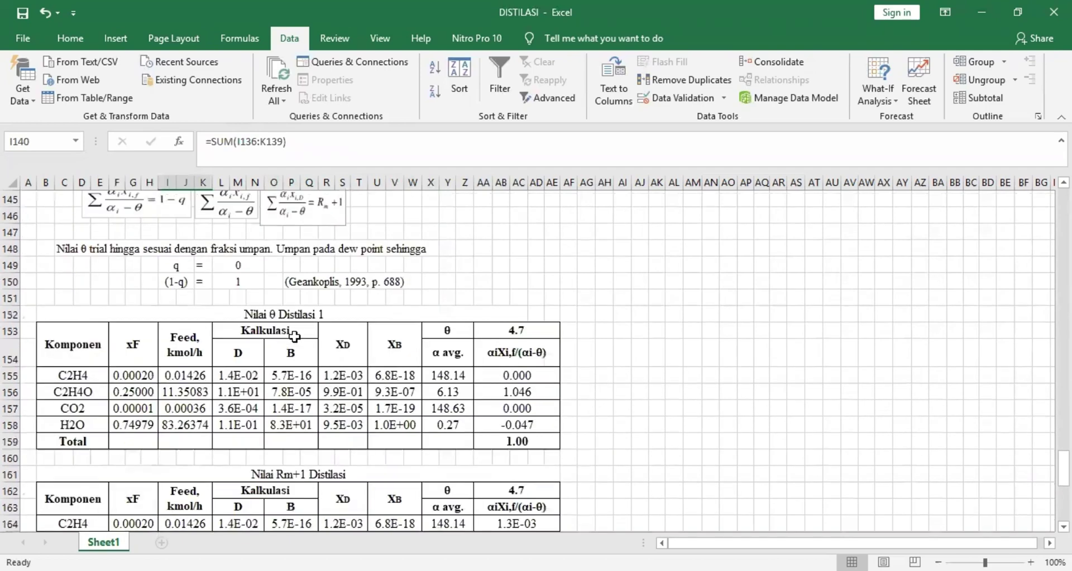
pyautogui.scroll(1, 295, 337)
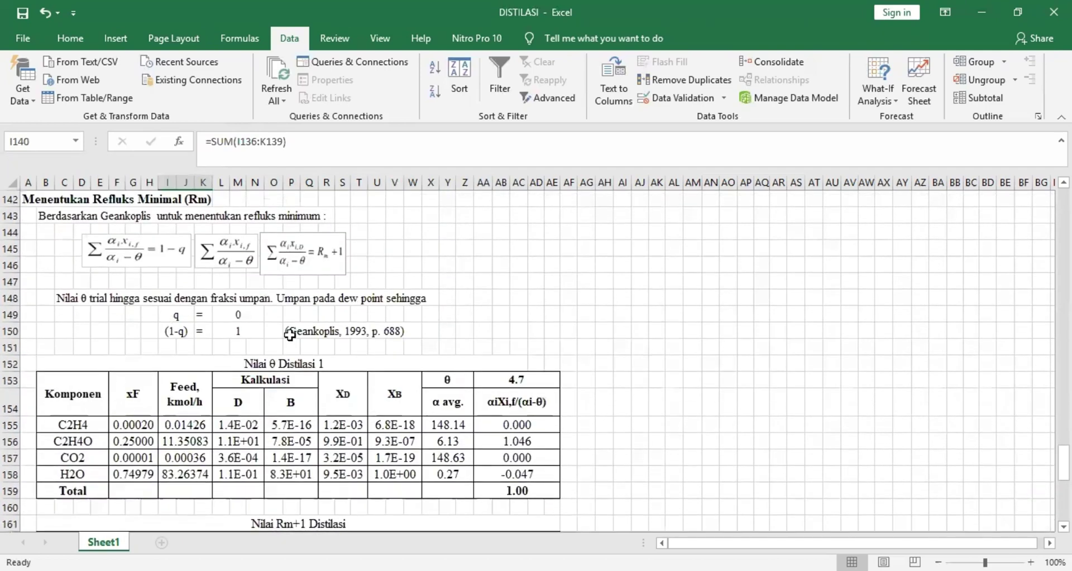
pyautogui.click(10, 201)
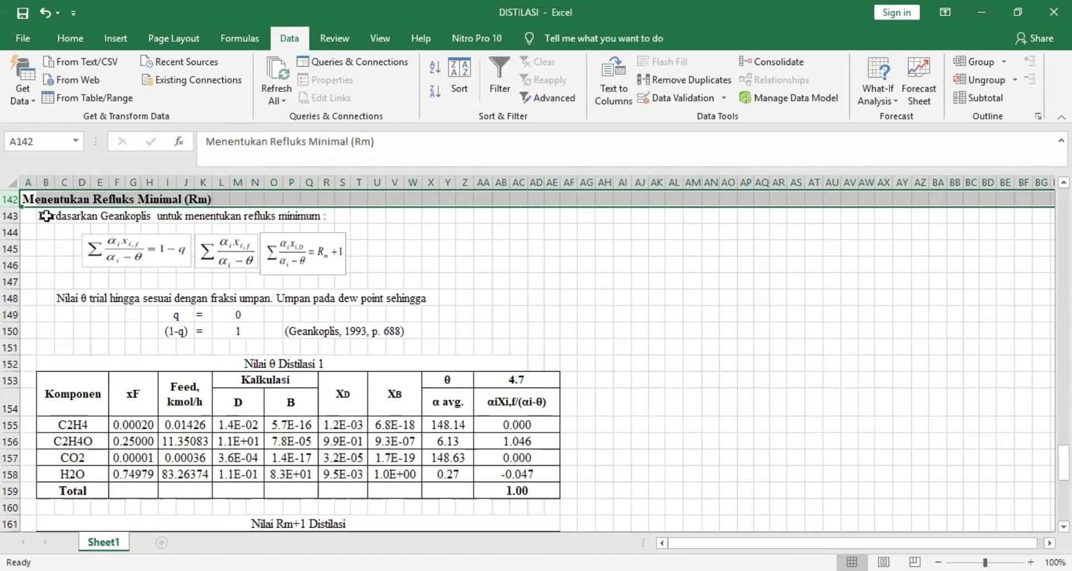
pyautogui.moveTo(64, 232)
pyautogui.mouseDown()
pyautogui.moveTo(356, 219)
pyautogui.moveTo(383, 281)
pyautogui.mouseUp()
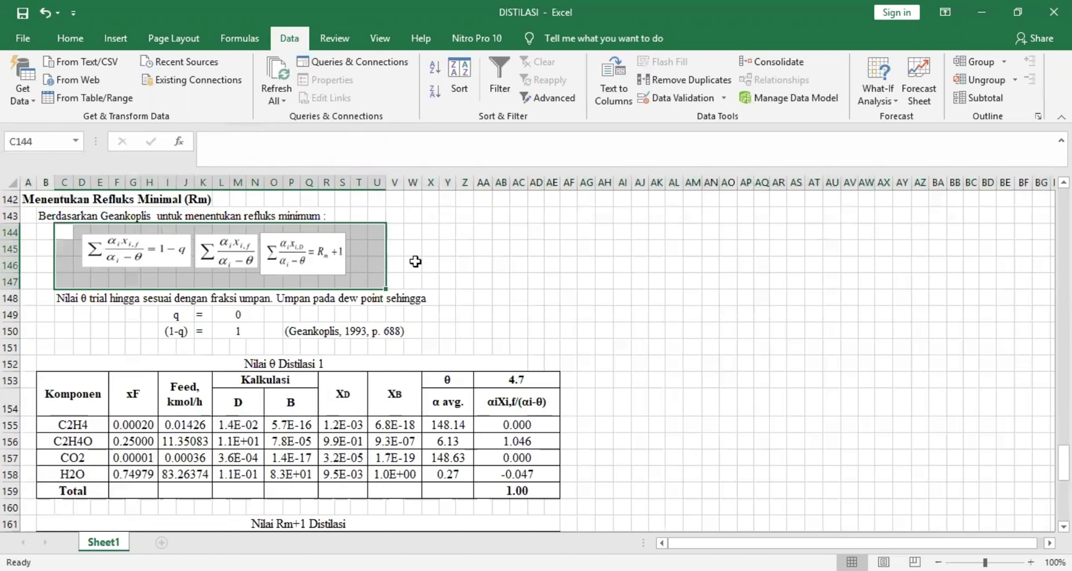
pyautogui.click(415, 262)
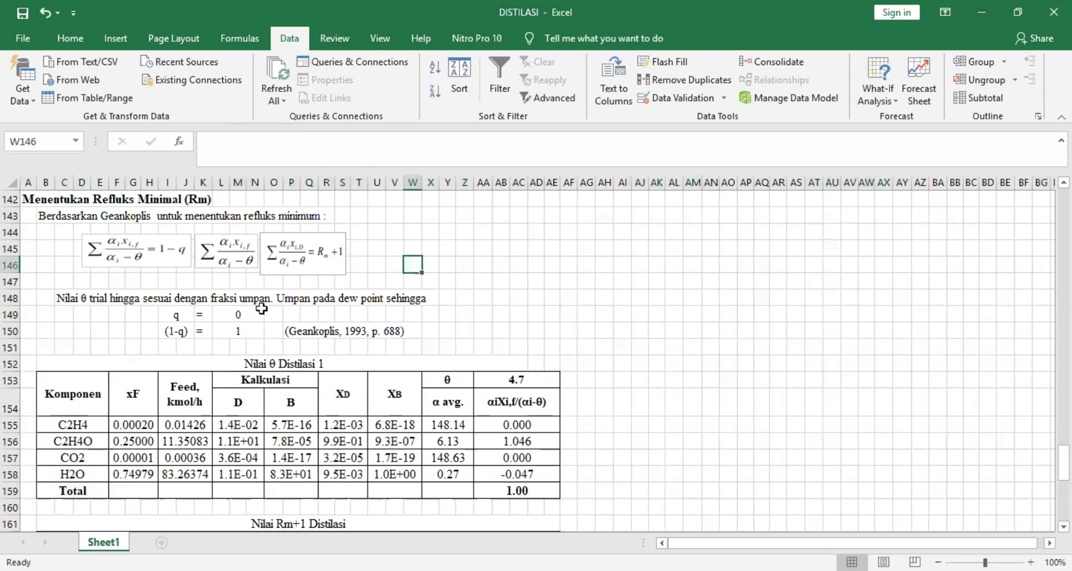
pyautogui.scroll(-2, 249, 314)
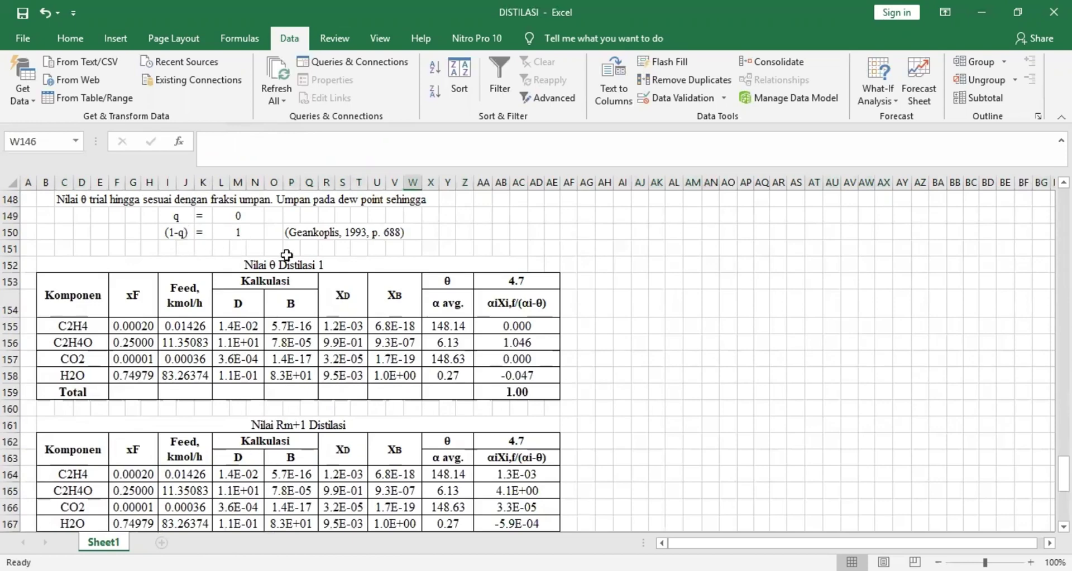
pyautogui.scroll(-1, 109, 258)
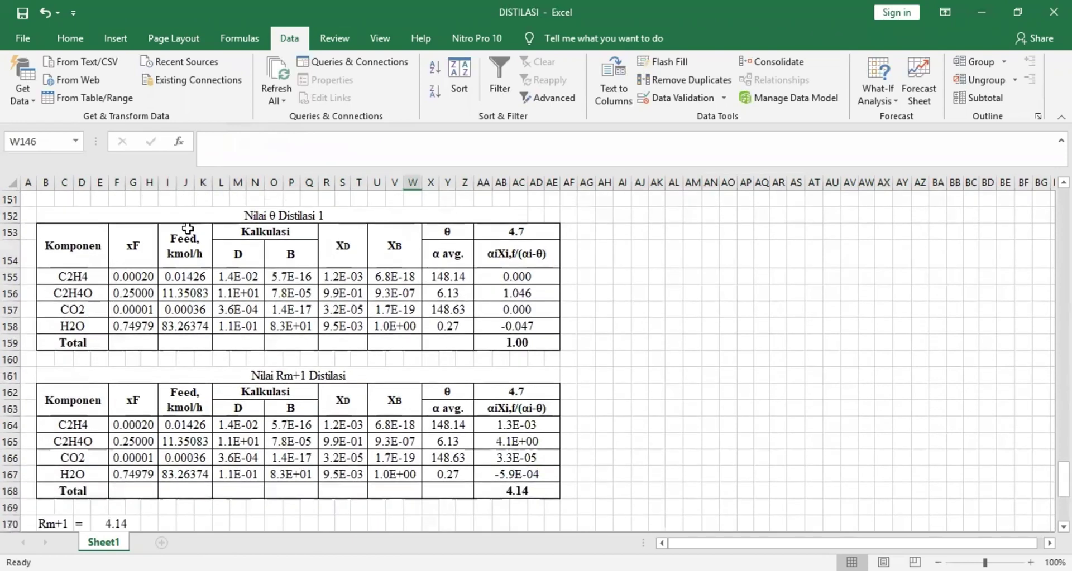
pyautogui.click(239, 212)
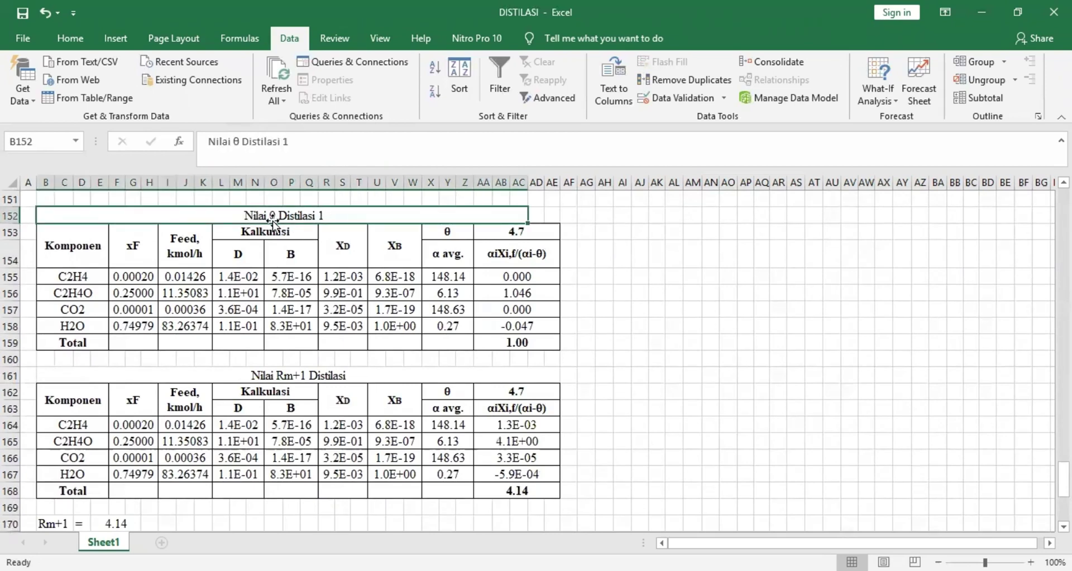
pyautogui.moveTo(56, 242); pyautogui.dragTo(382, 260)
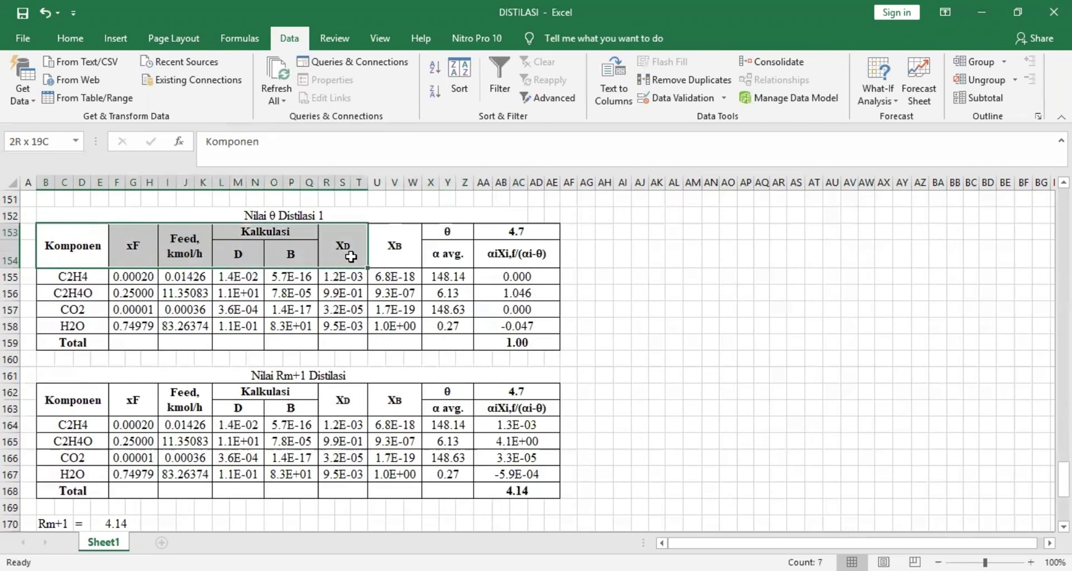
pyautogui.click(606, 255)
pyautogui.click(461, 259)
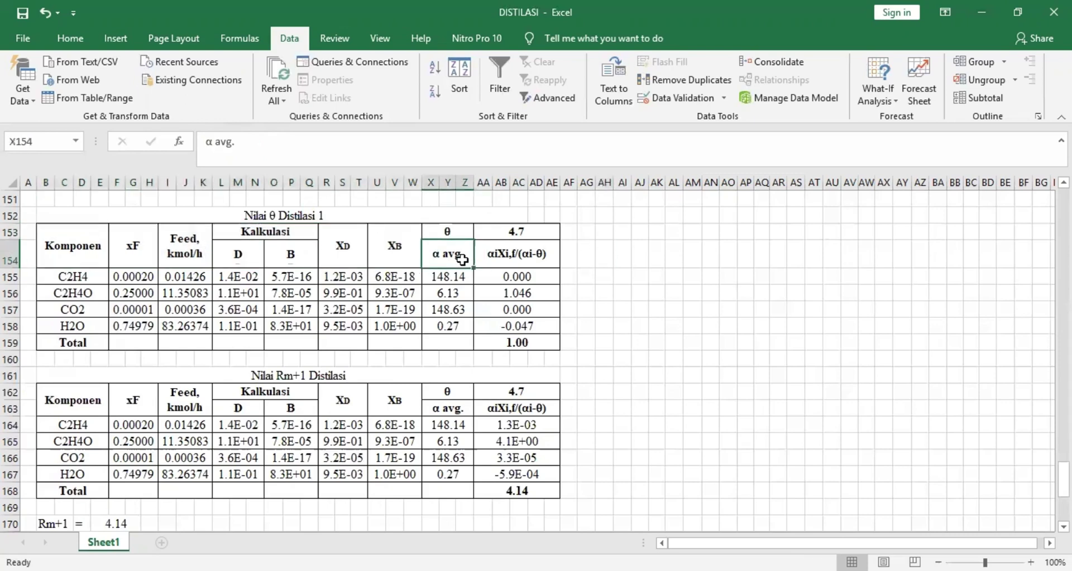
pyautogui.click(447, 276)
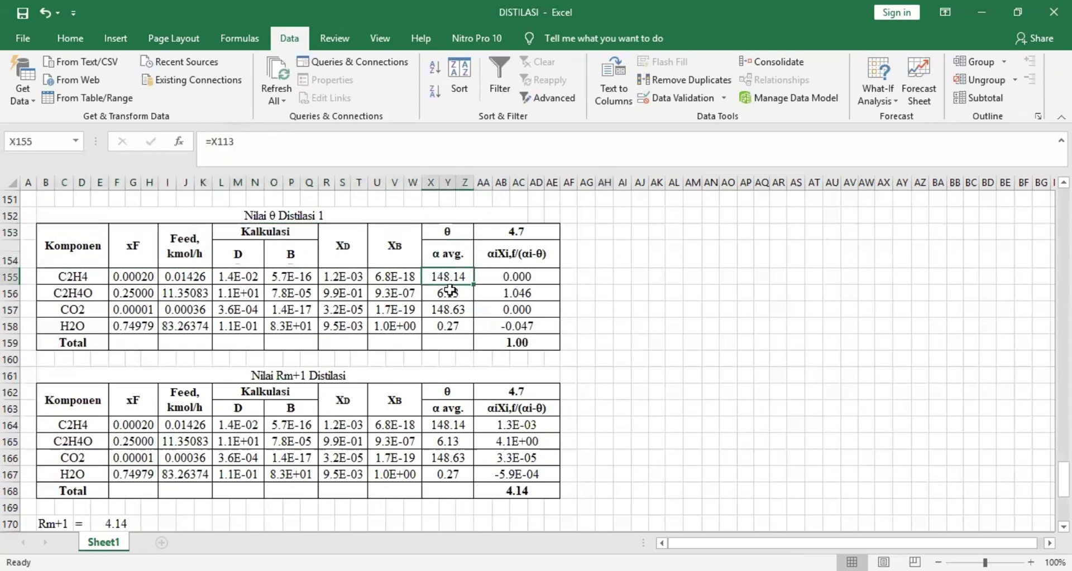
pyautogui.click(450, 290)
pyautogui.click(449, 228)
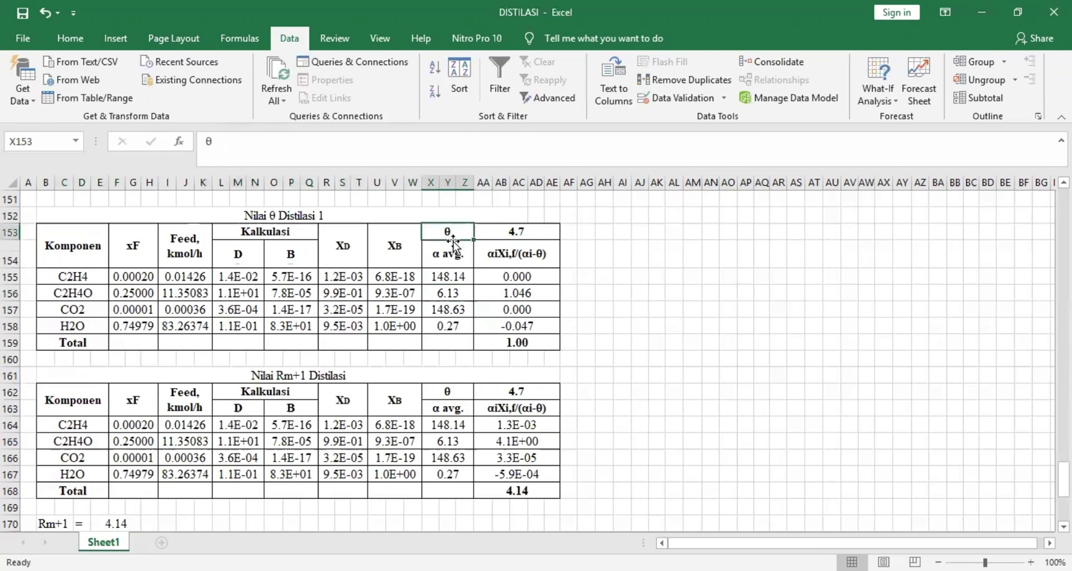
pyautogui.scroll(1, 440, 258)
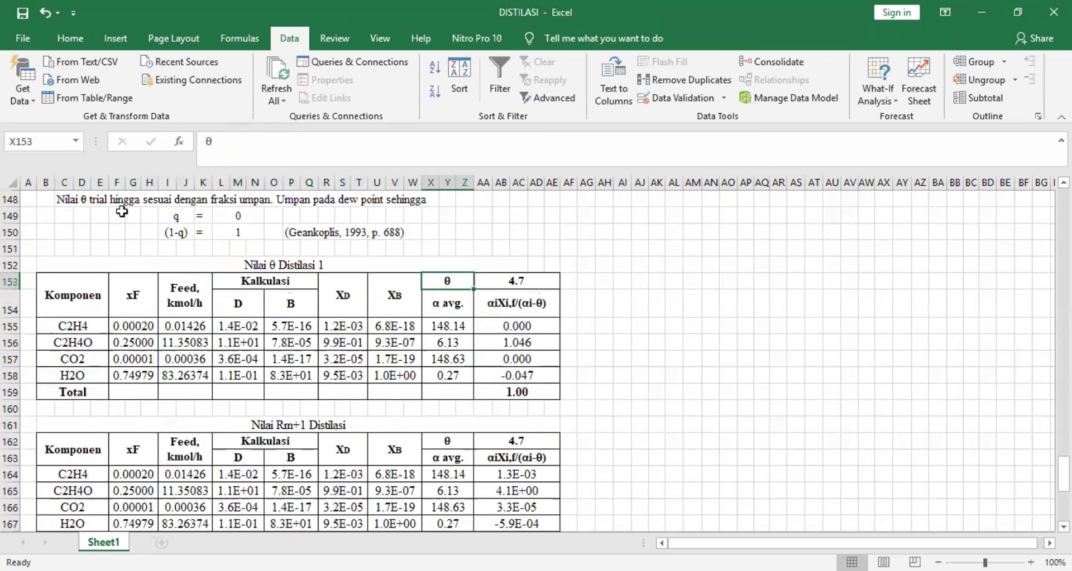
pyautogui.click(61, 199)
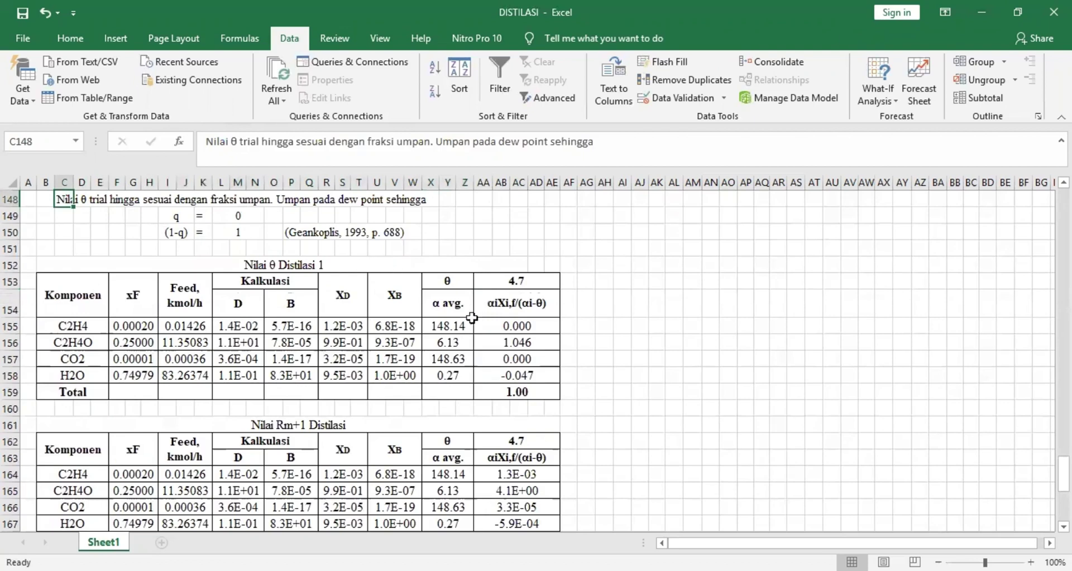
pyautogui.moveTo(507, 325); pyautogui.dragTo(516, 379)
pyautogui.click(516, 392)
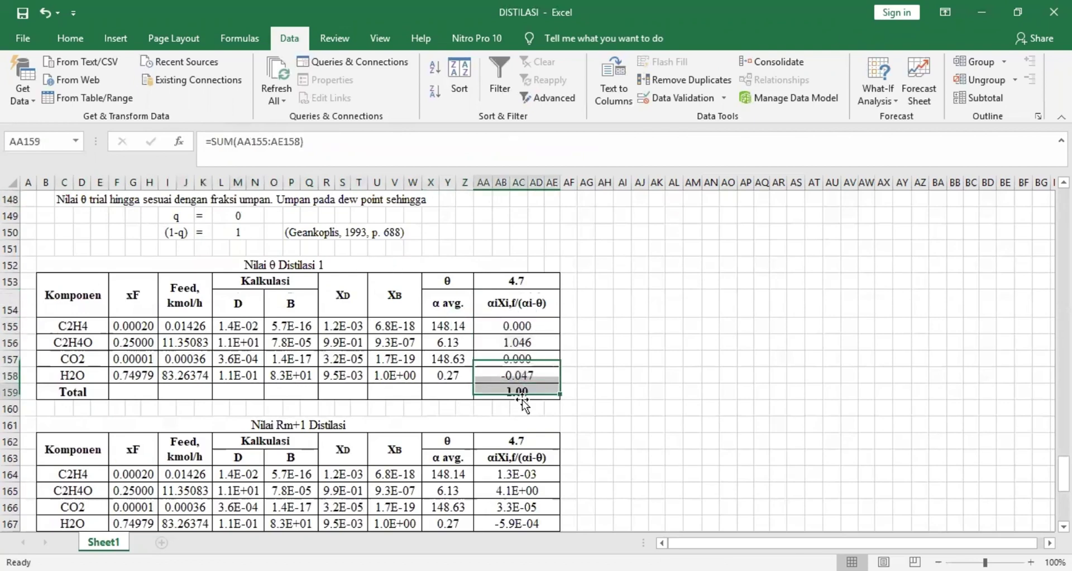
pyautogui.click(668, 352)
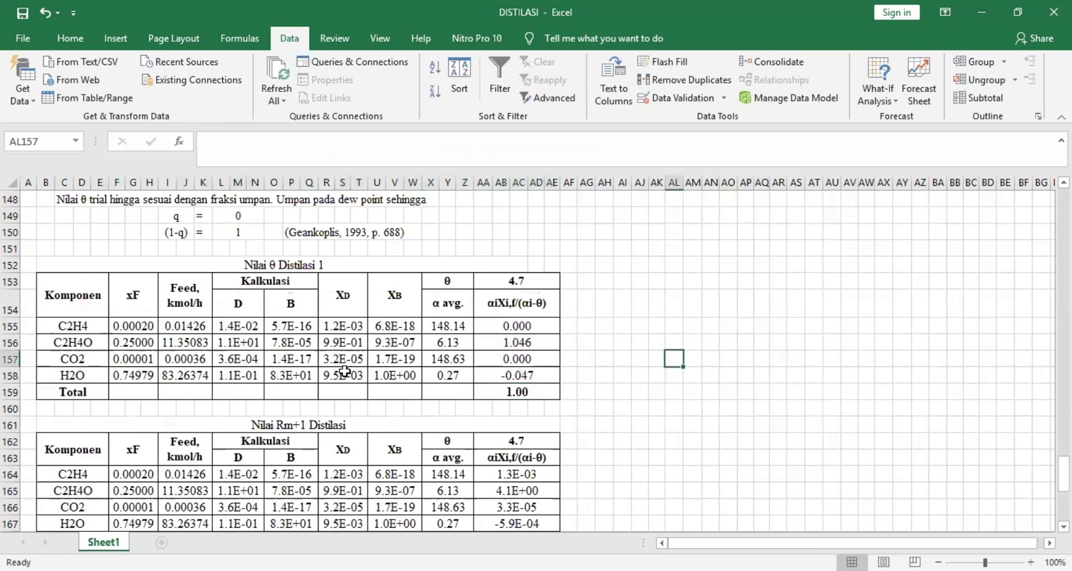
# Change the θ trial value from 4.7 to 6 to recalculate the tables
pyautogui.click(503, 284)
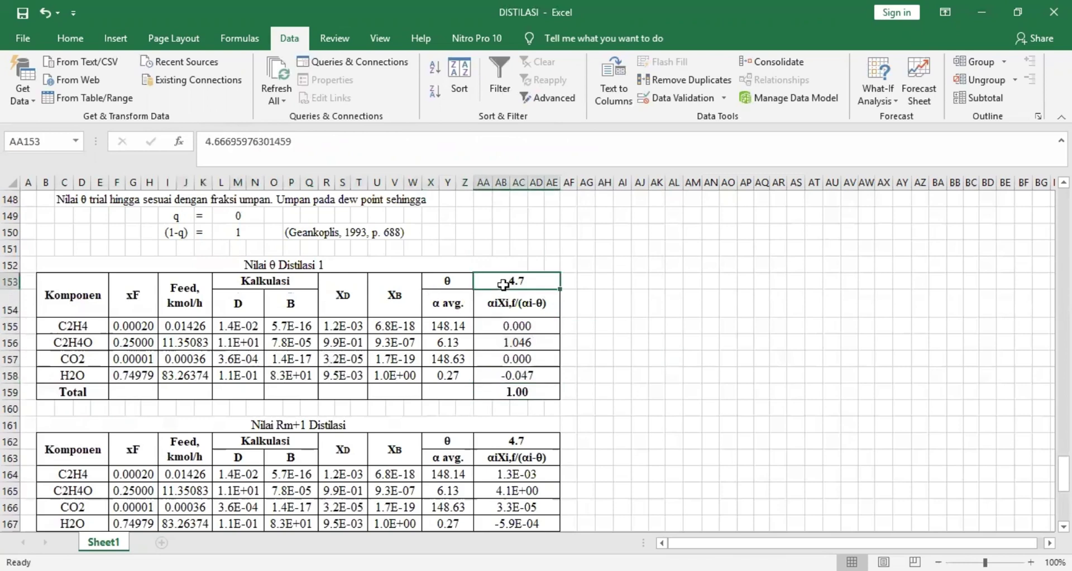
pyautogui.write('6')
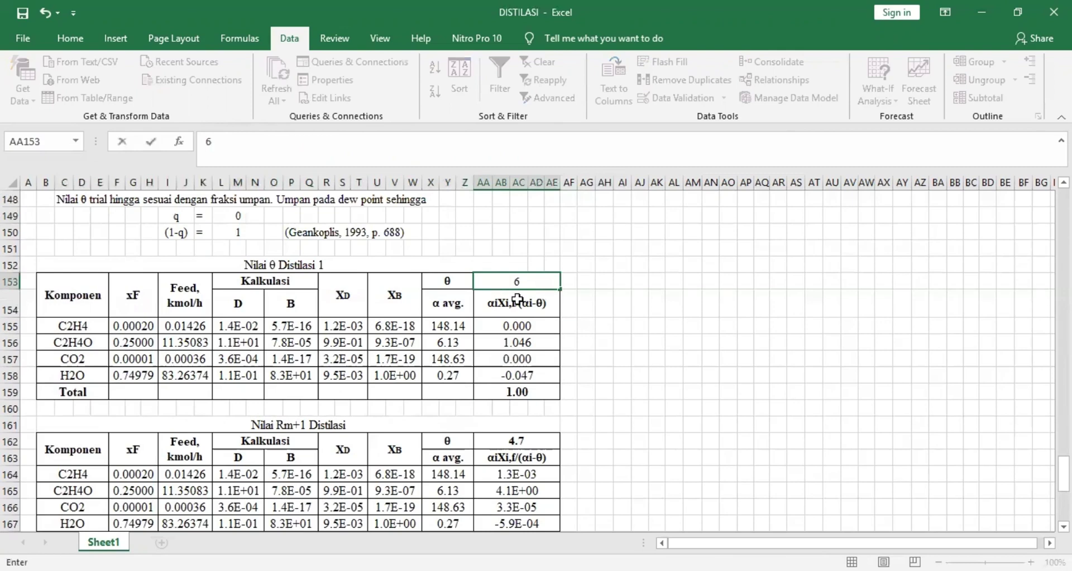
pyautogui.click(595, 366)
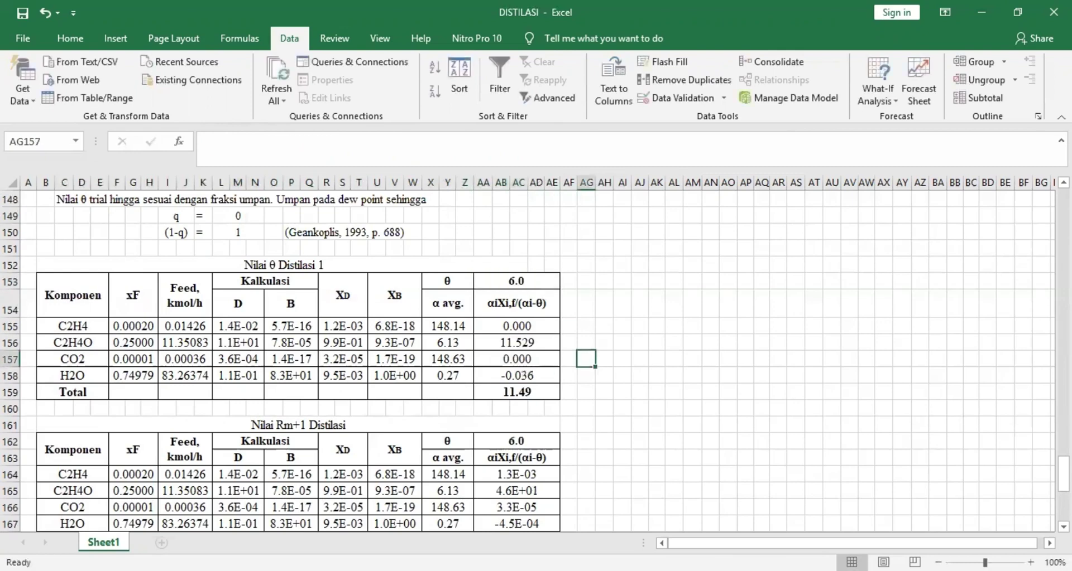
# Edit and commit the C2H4 αiXi,f/(αi-θ) term formula, then select the 11.49 θ total
pyautogui.click(512, 324)
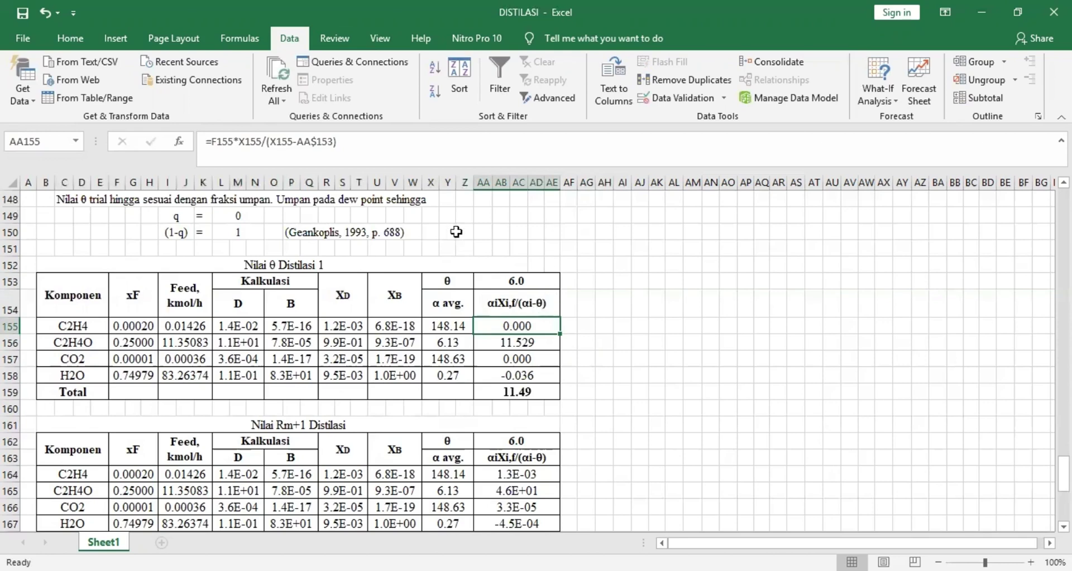
pyautogui.click(401, 148)
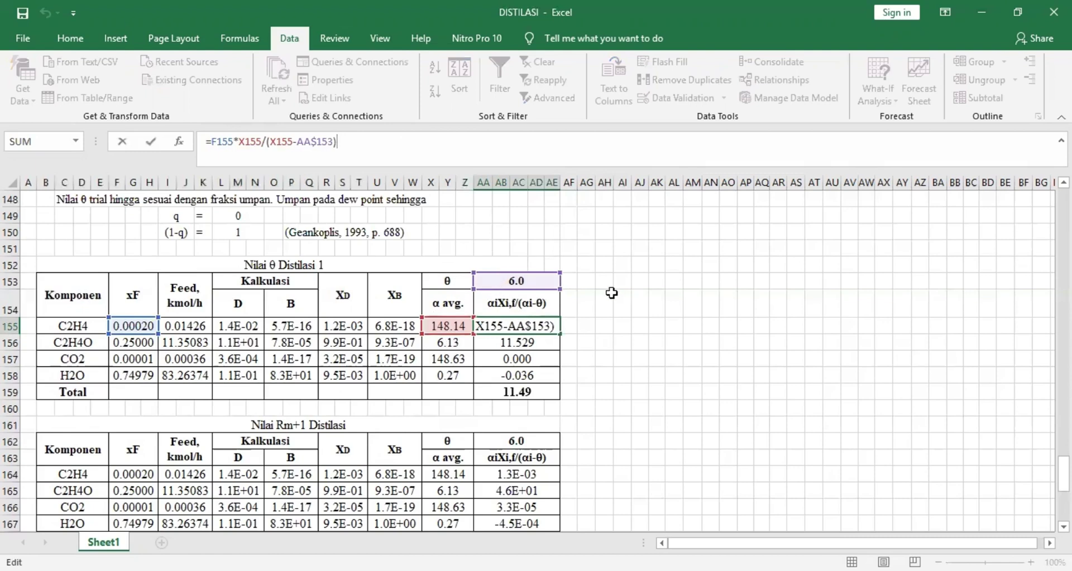
pyautogui.press('Return')
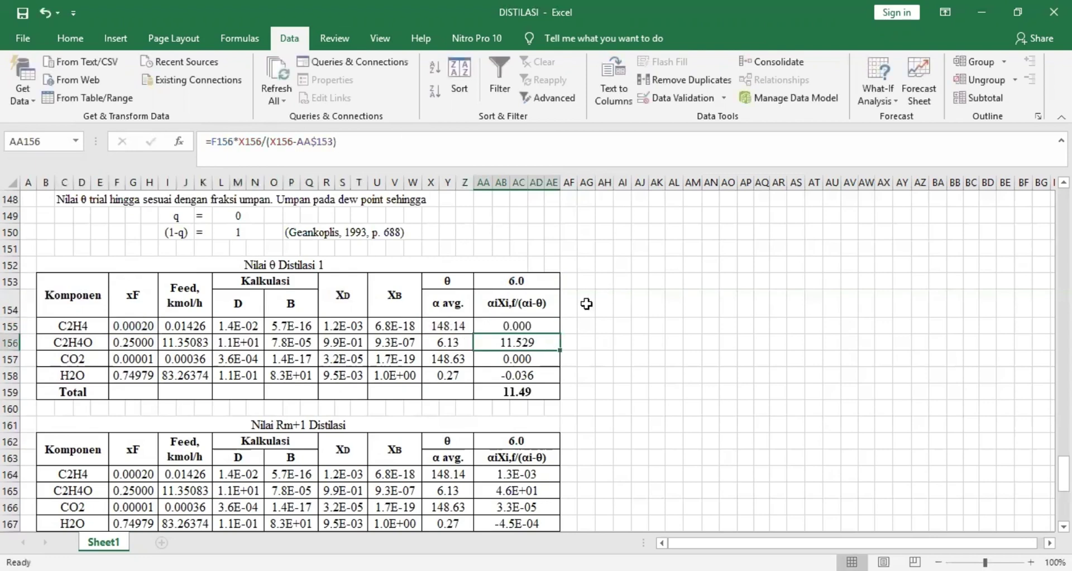
pyautogui.press('Up')
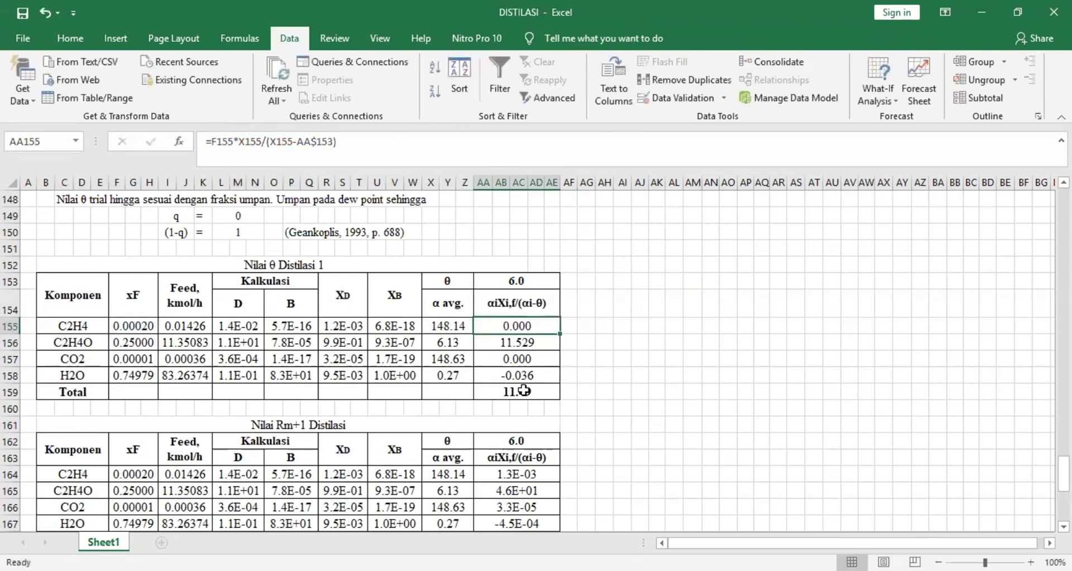
pyautogui.click(525, 390)
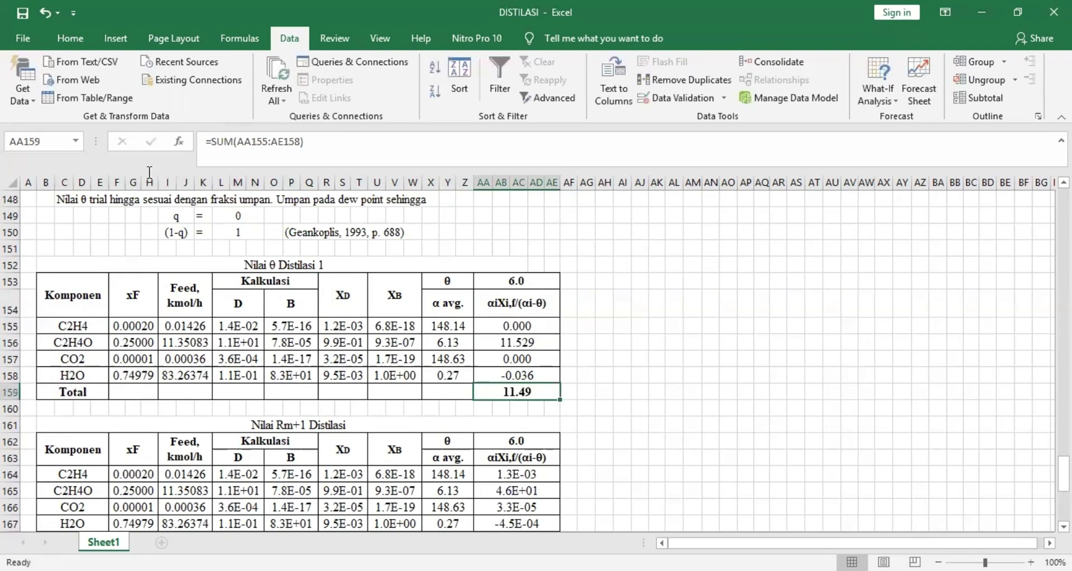
# Goal Seek total AA159 to 1 by changing θ in AA153, giving θ = 4.7
pyautogui.hotkey('alt', 'a')
pyautogui.press('w')
pyautogui.press('g')
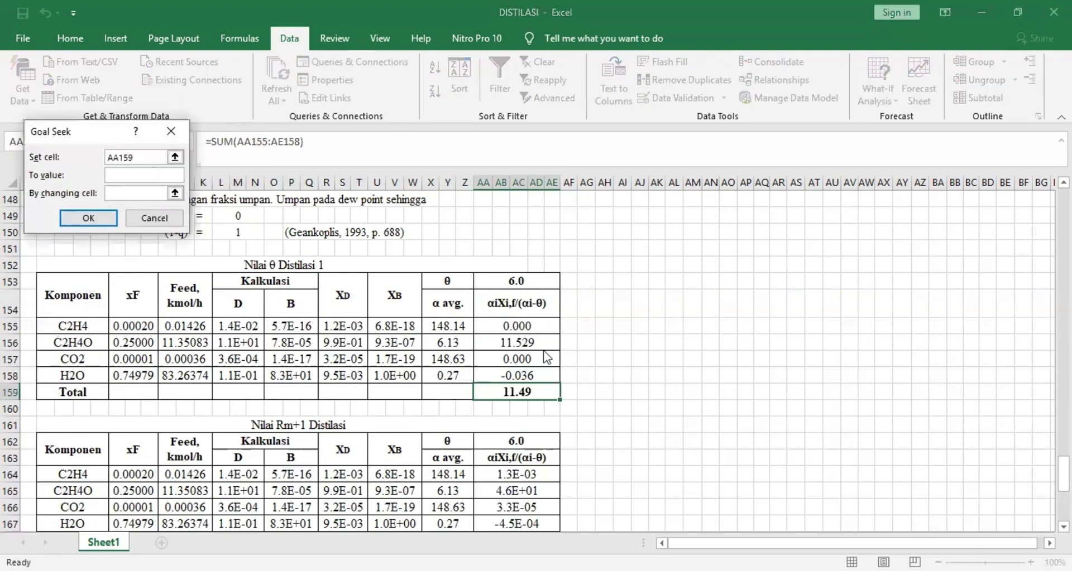
pyautogui.write('1')
pyautogui.click(130, 192)
pyautogui.click(532, 286)
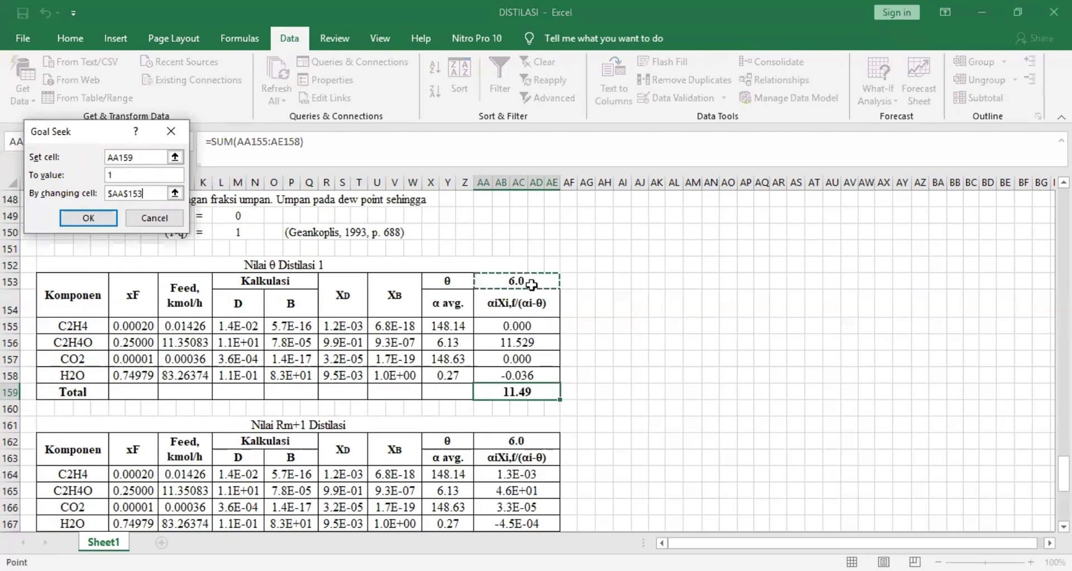
pyautogui.click(102, 221)
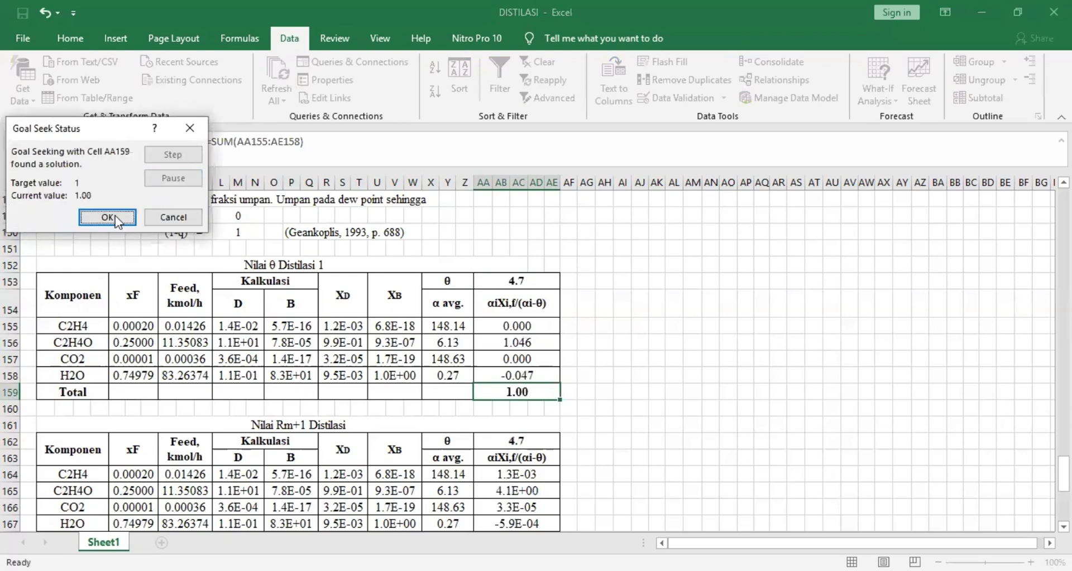
pyautogui.press('Return')
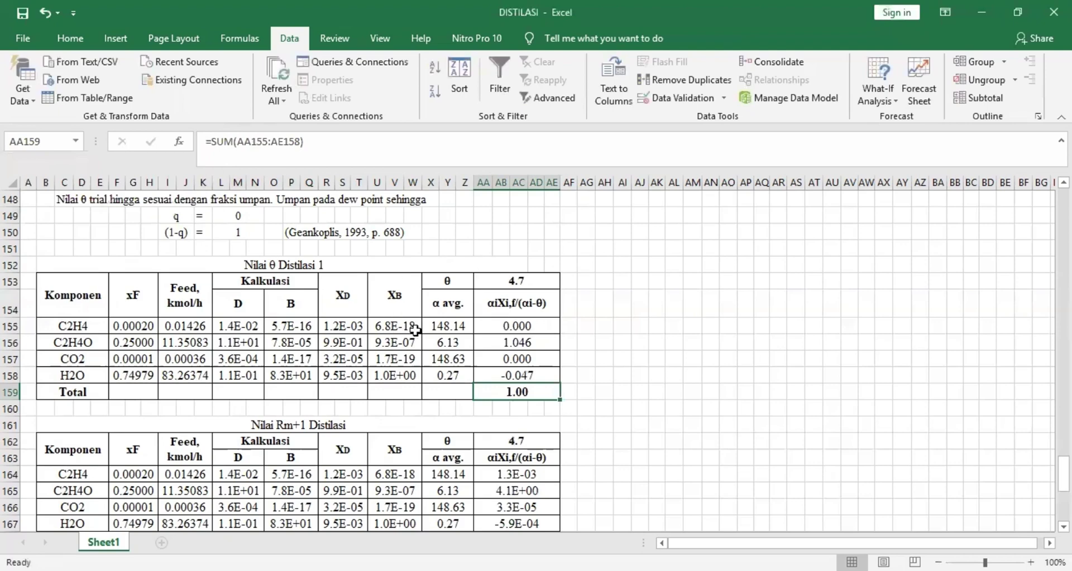
pyautogui.scroll(-1, 417, 328)
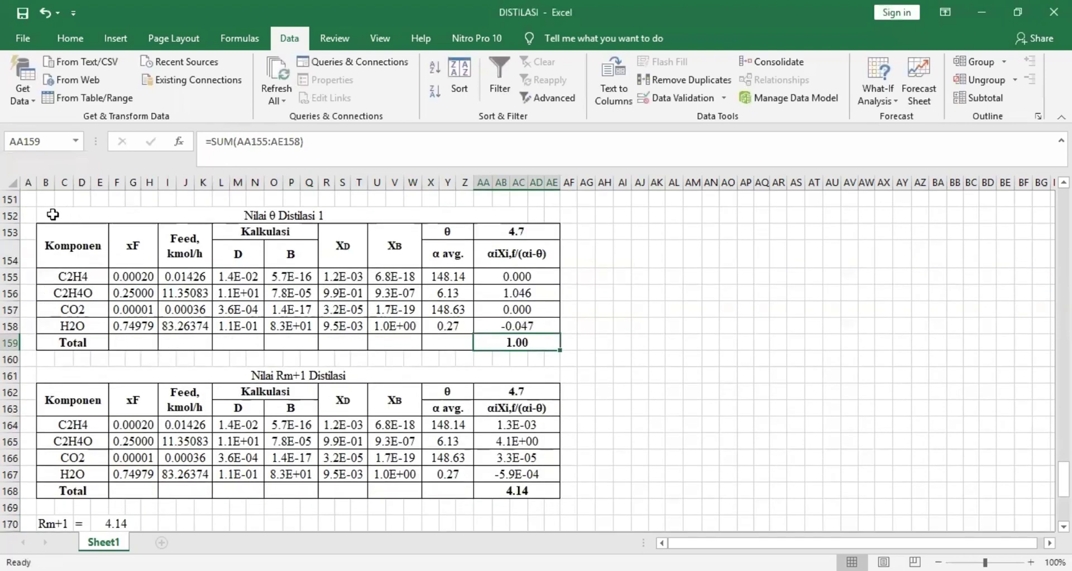
pyautogui.click(62, 219)
pyautogui.moveTo(226, 215); pyautogui.dragTo(419, 306)
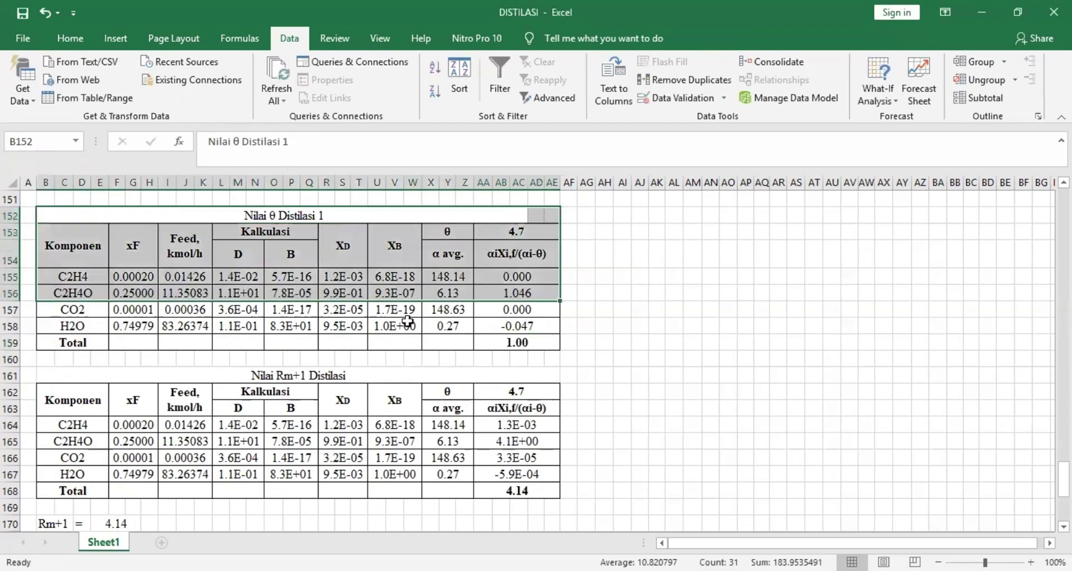
pyautogui.click(341, 425)
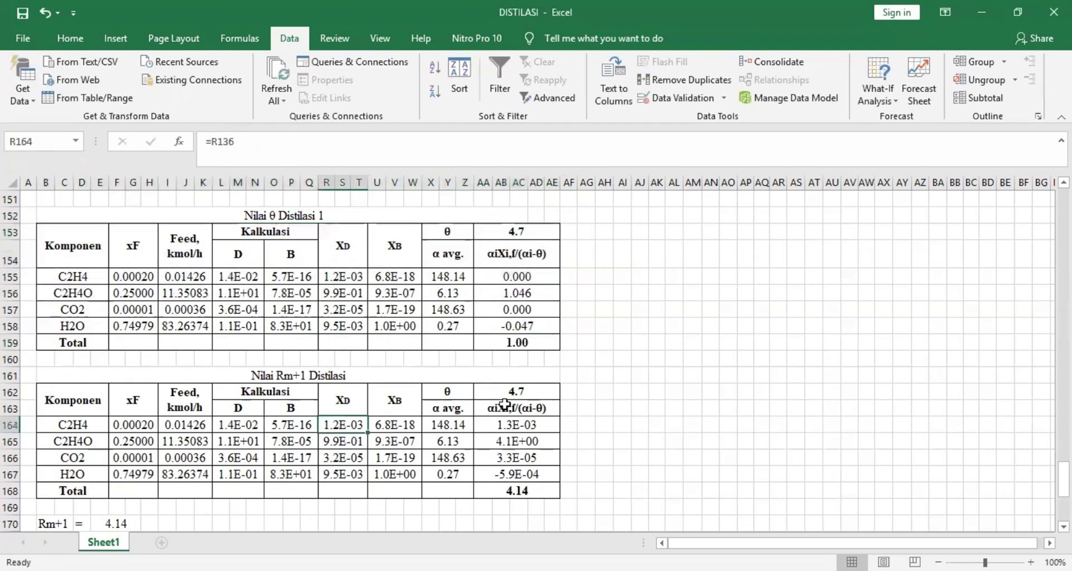
pyautogui.click(517, 392)
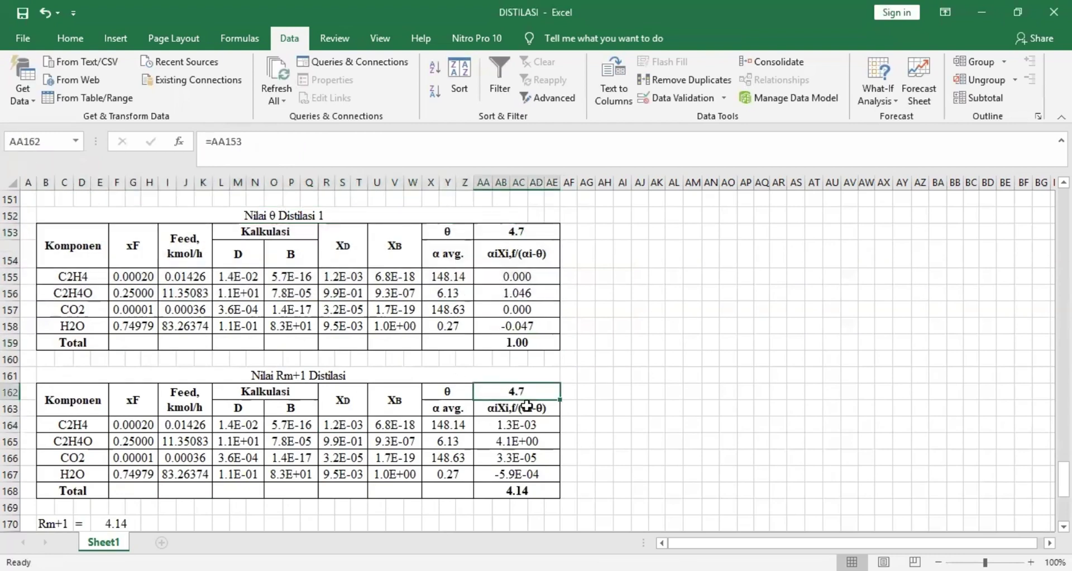
pyautogui.scroll(-2, 511, 324)
pyautogui.press('Down')
pyautogui.press('Down')
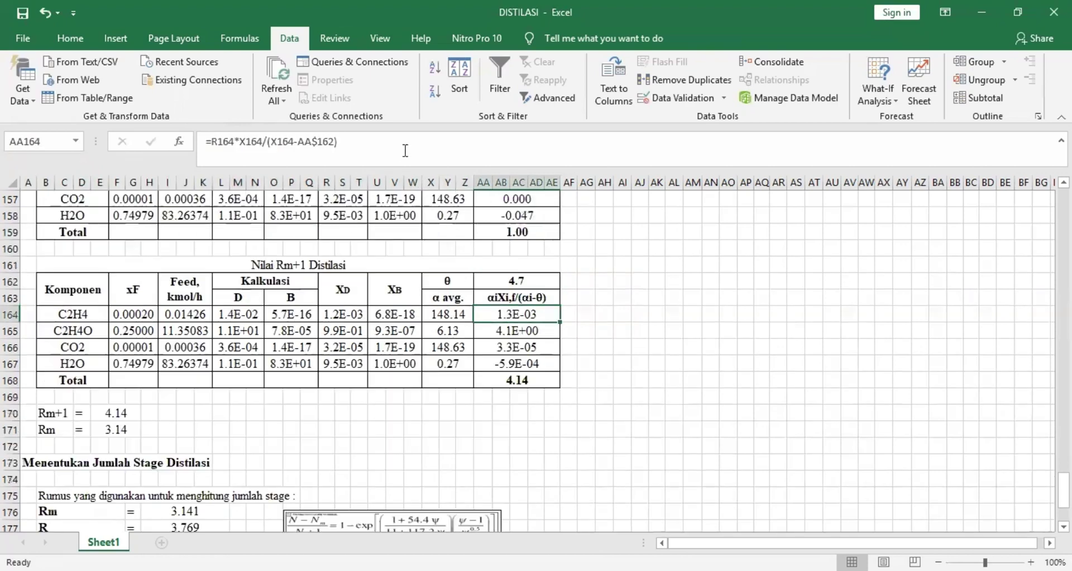
pyautogui.press('F2')
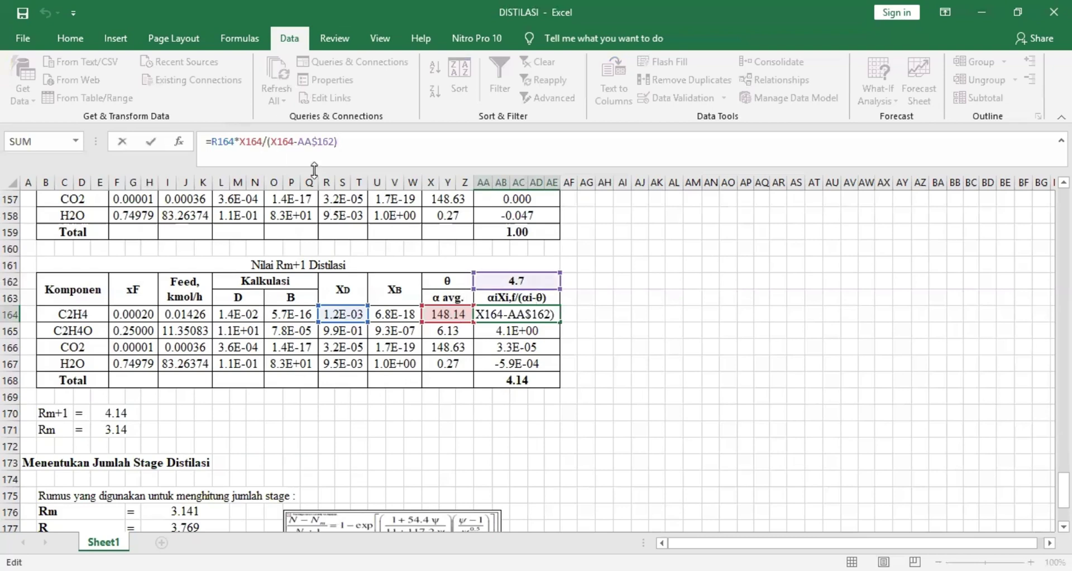
pyautogui.click(617, 329)
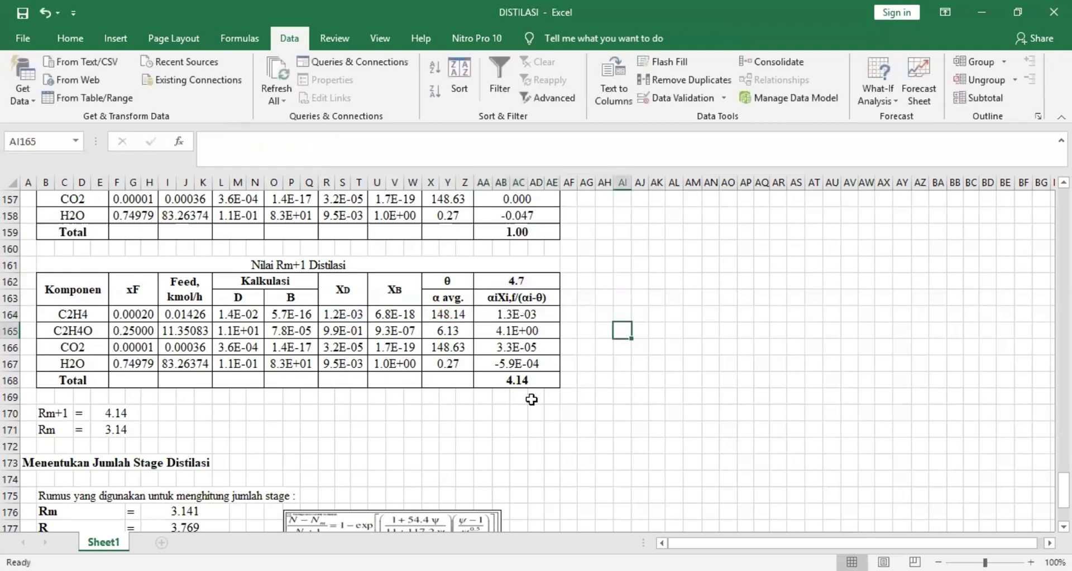
pyautogui.click(523, 382)
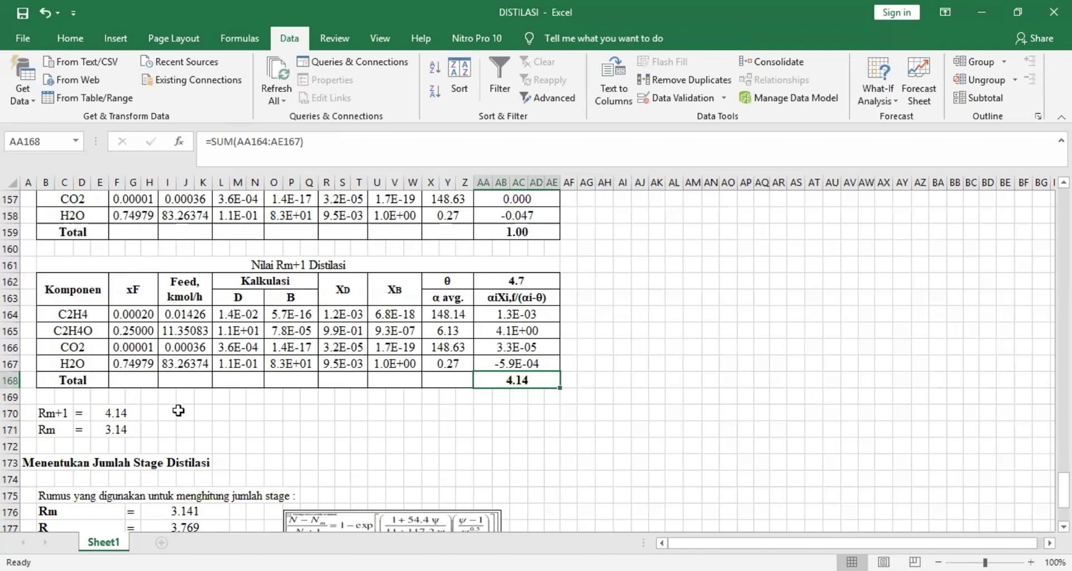
pyautogui.click(121, 431)
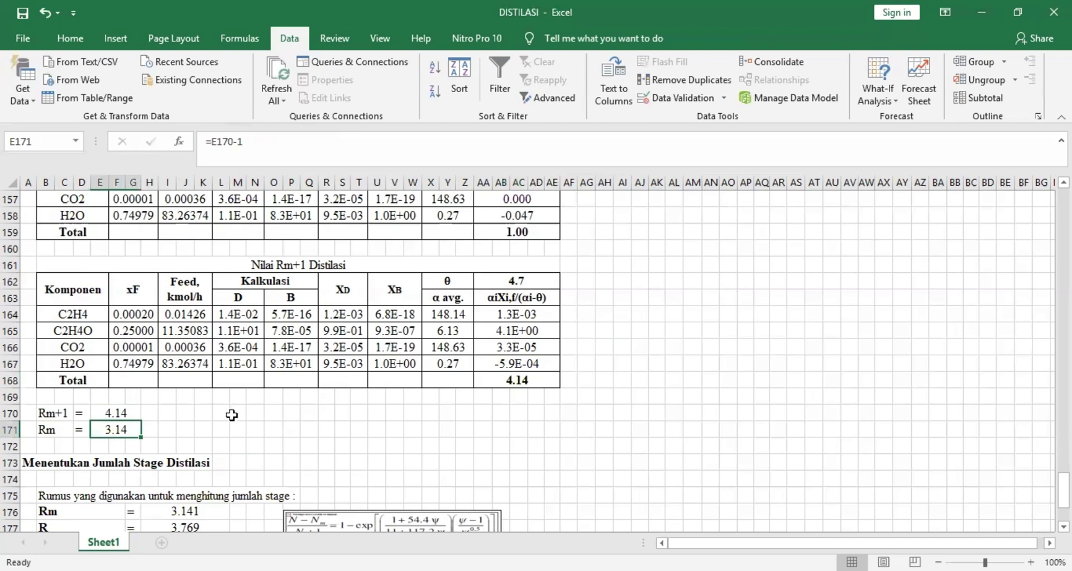
pyautogui.scroll(-1, 211, 446)
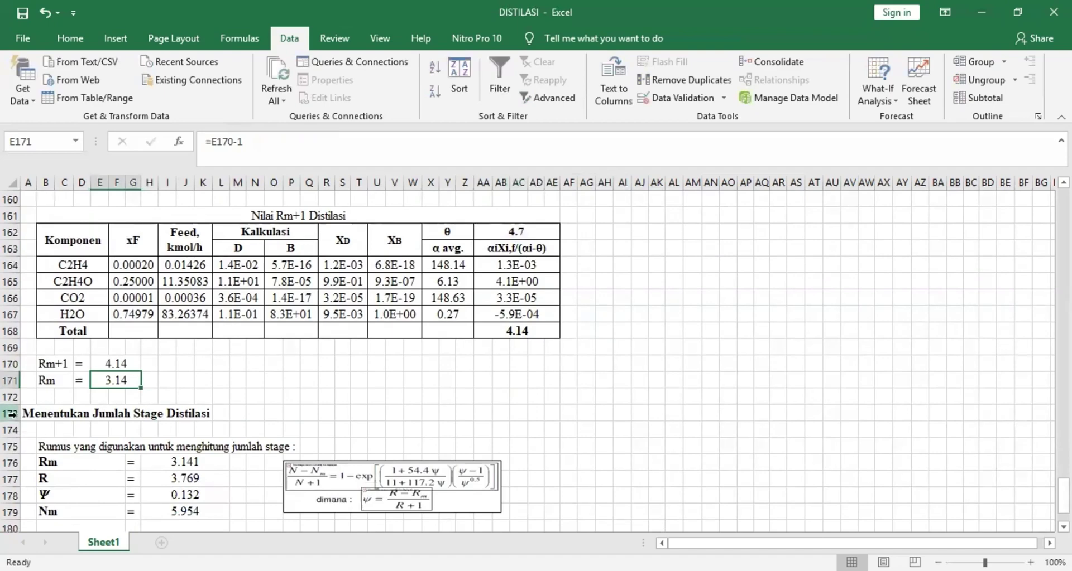
pyautogui.scroll(-1, 11, 413)
pyautogui.scroll(-1, 11, 413)
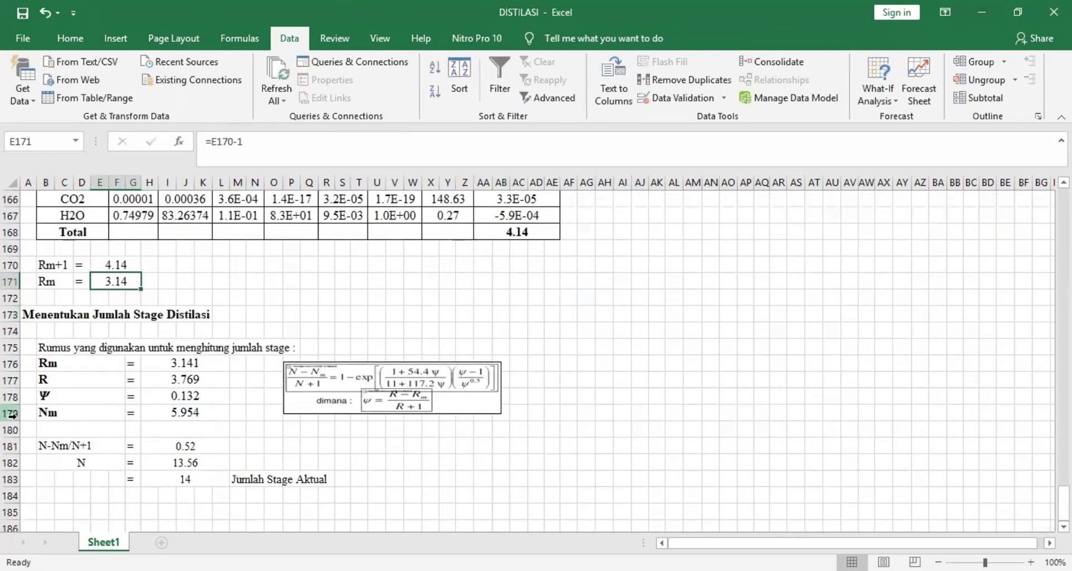
pyautogui.click(193, 360)
pyautogui.click(202, 380)
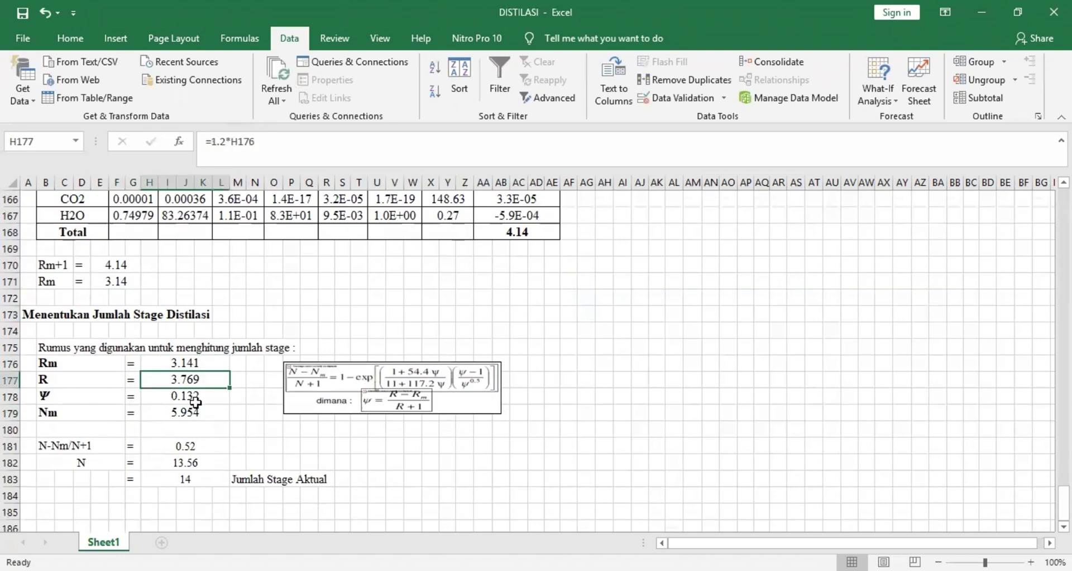
pyautogui.click(222, 142)
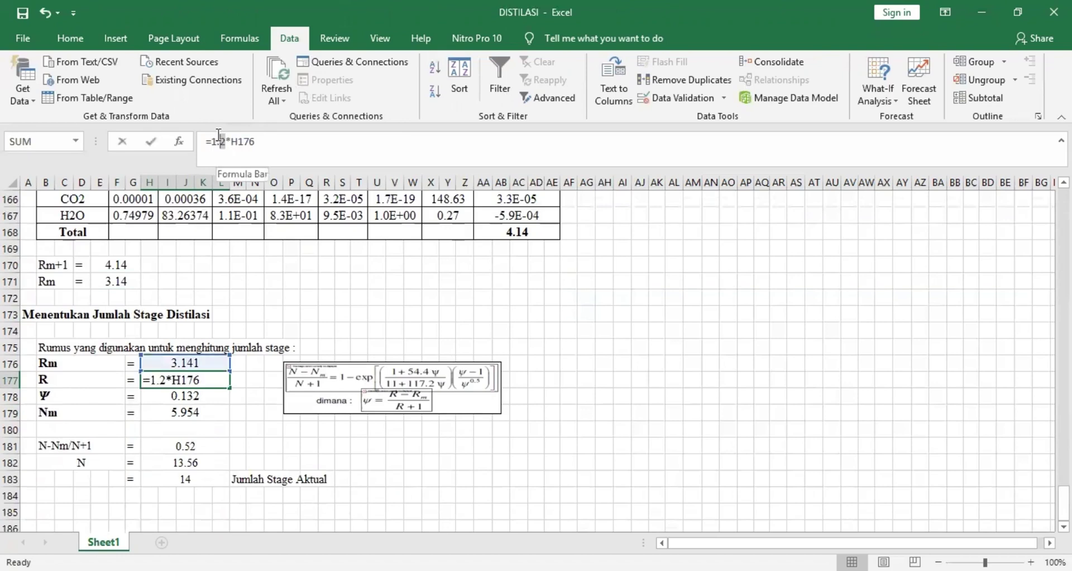
pyautogui.click(289, 297)
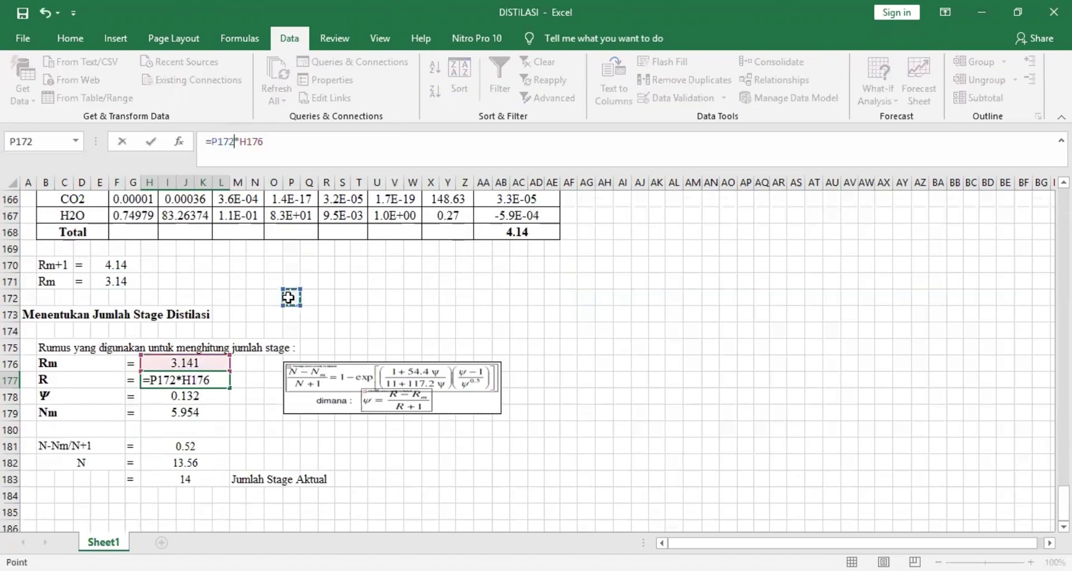
pyautogui.press('Return')
pyautogui.hotkey('ctrl', 'c')
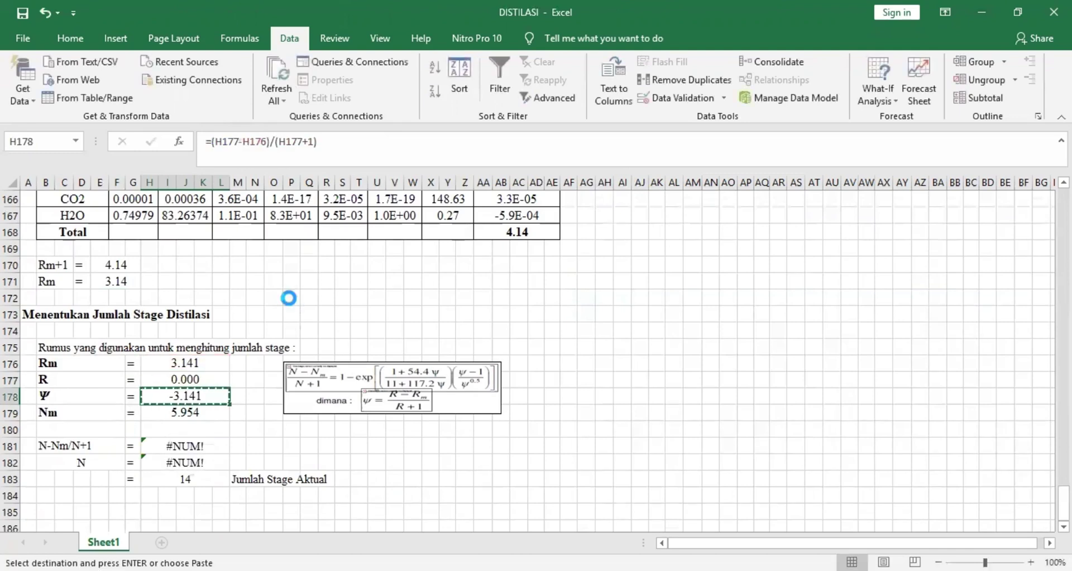
pyautogui.hotkey('ctrl', 'z')
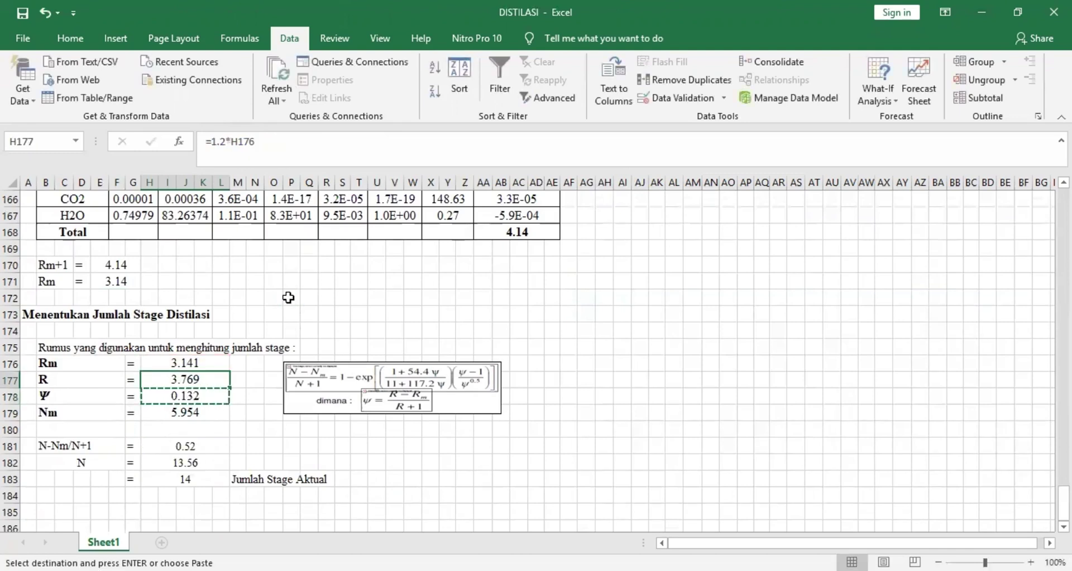
pyautogui.click(310, 279)
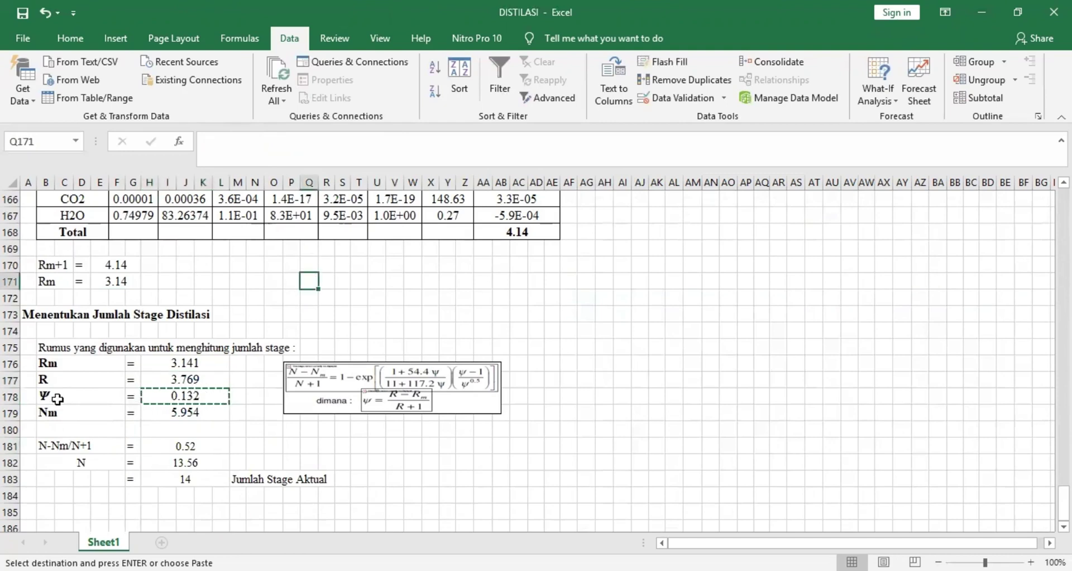
pyautogui.click(57, 399)
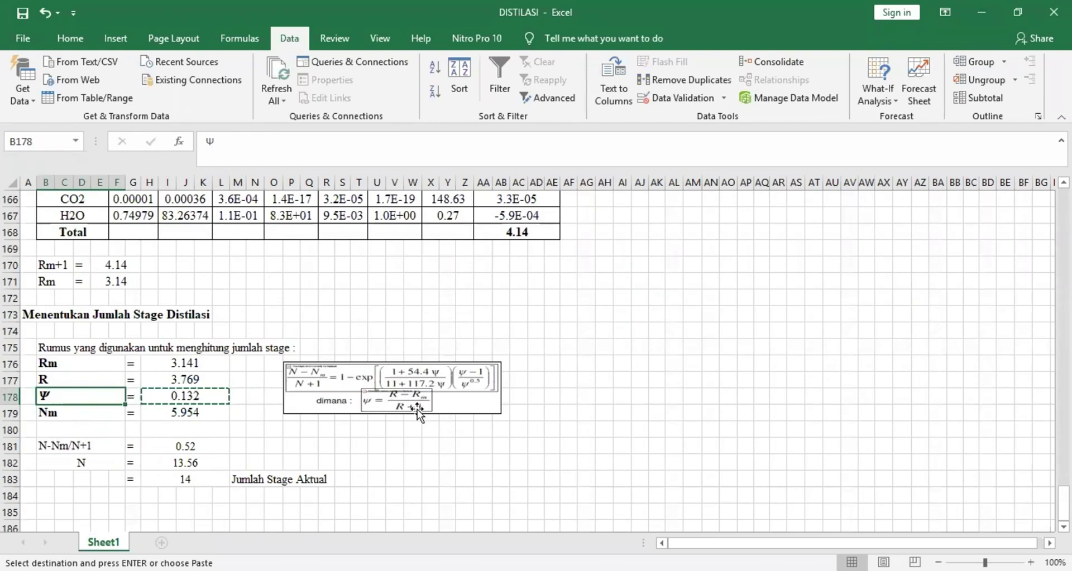
pyautogui.click(248, 411)
pyautogui.click(282, 430)
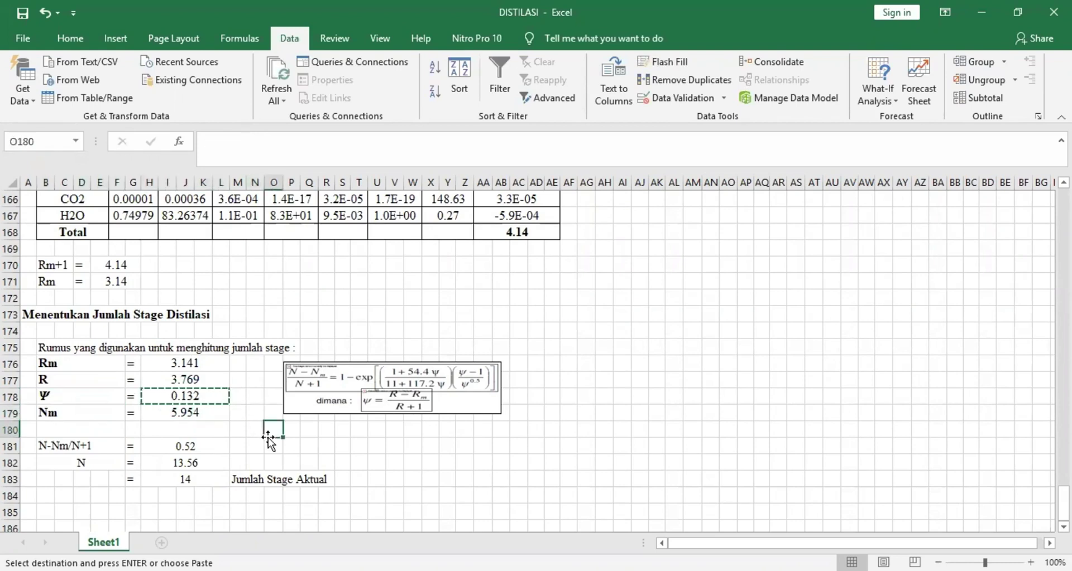
pyautogui.doubleClick(341, 429)
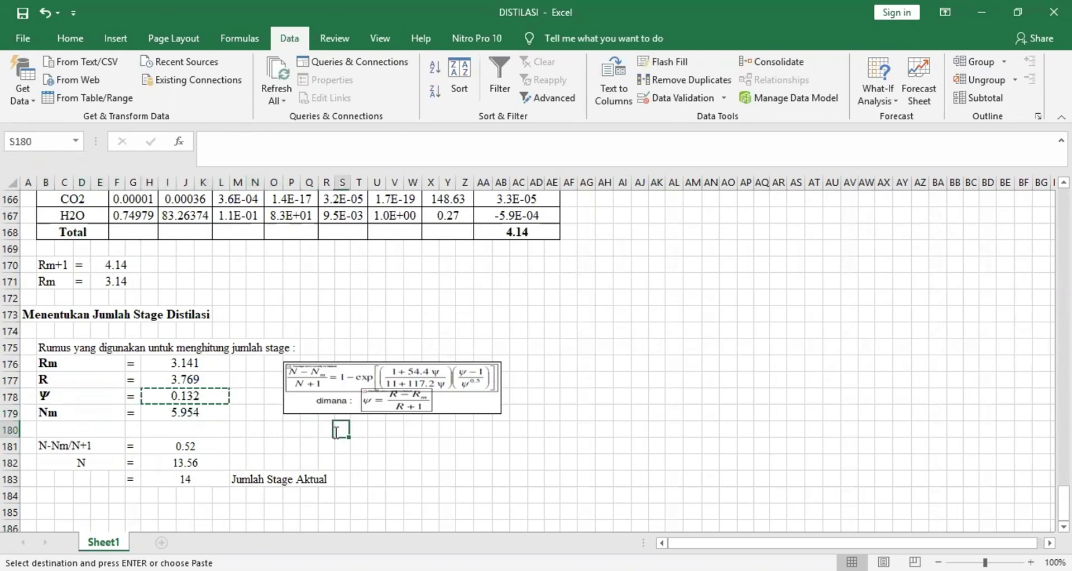
pyautogui.click(282, 451)
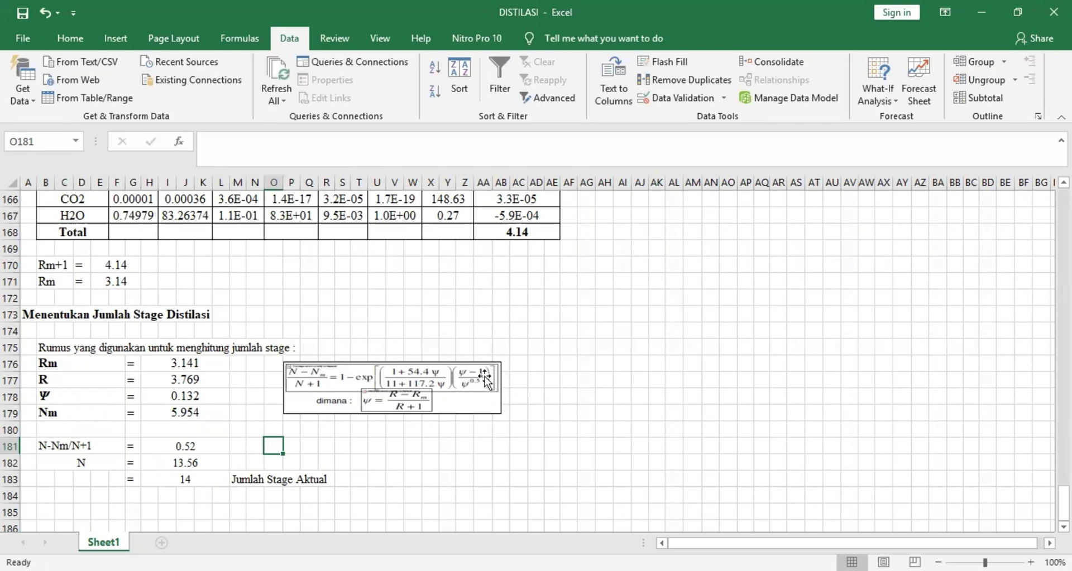
pyautogui.click(223, 412)
pyautogui.click(378, 157)
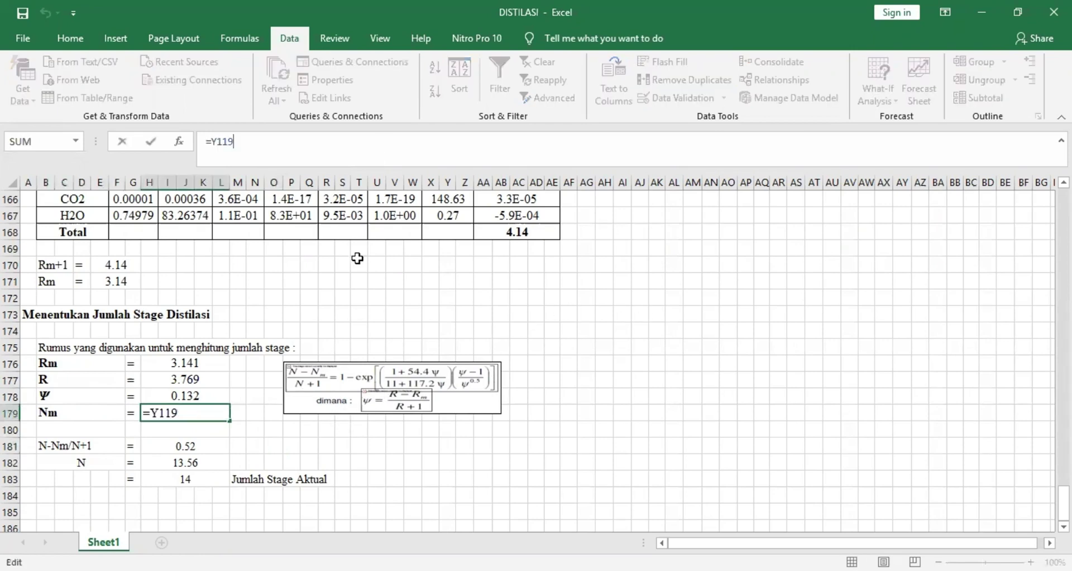
pyautogui.click(347, 333)
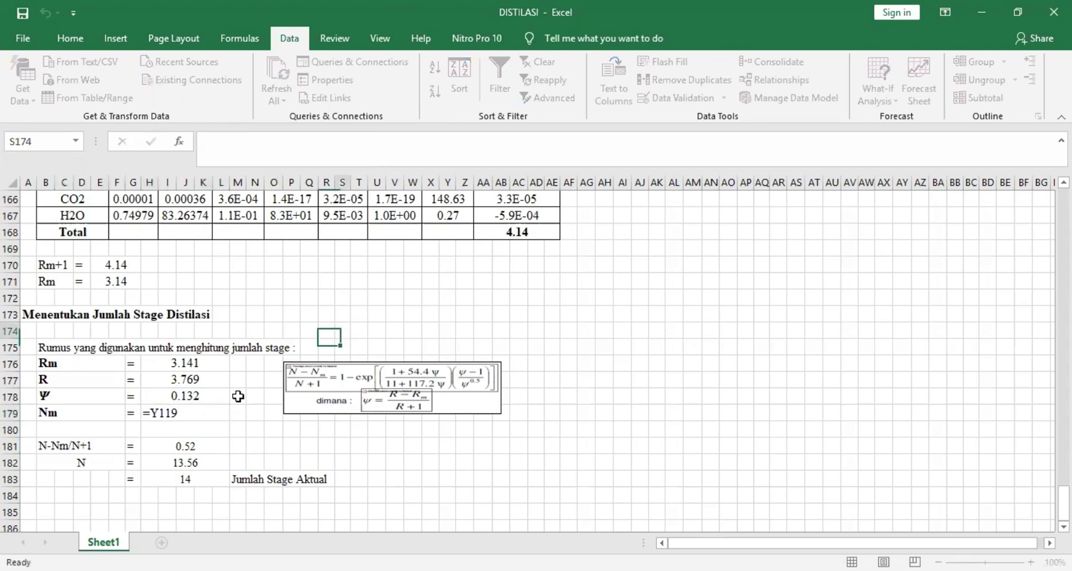
pyautogui.click(211, 452)
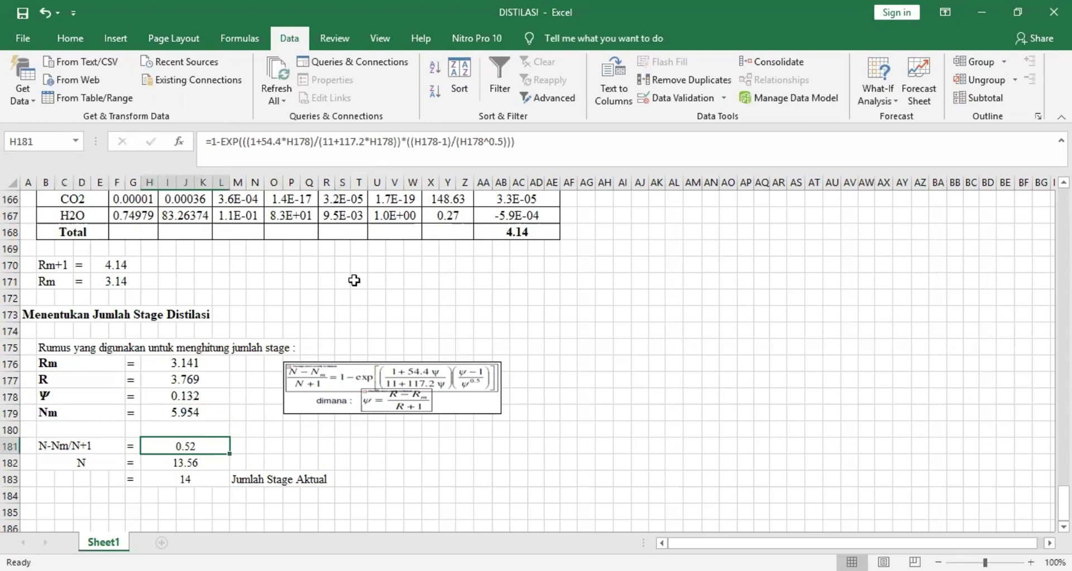
pyautogui.scroll(-1, 297, 268)
pyautogui.scroll(-1, 297, 268)
pyautogui.click(86, 365)
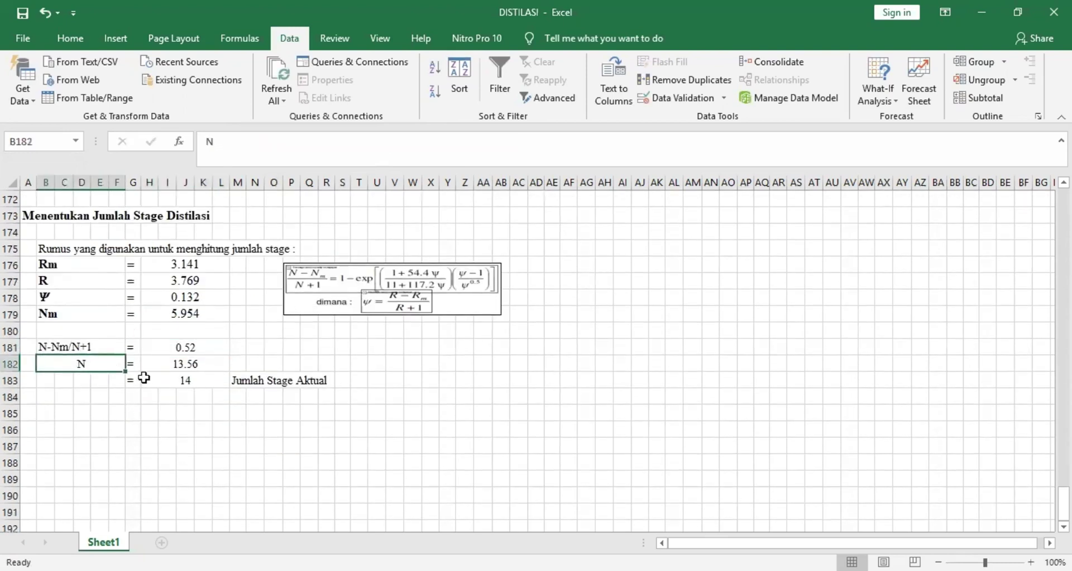
pyautogui.click(191, 365)
pyautogui.click(363, 146)
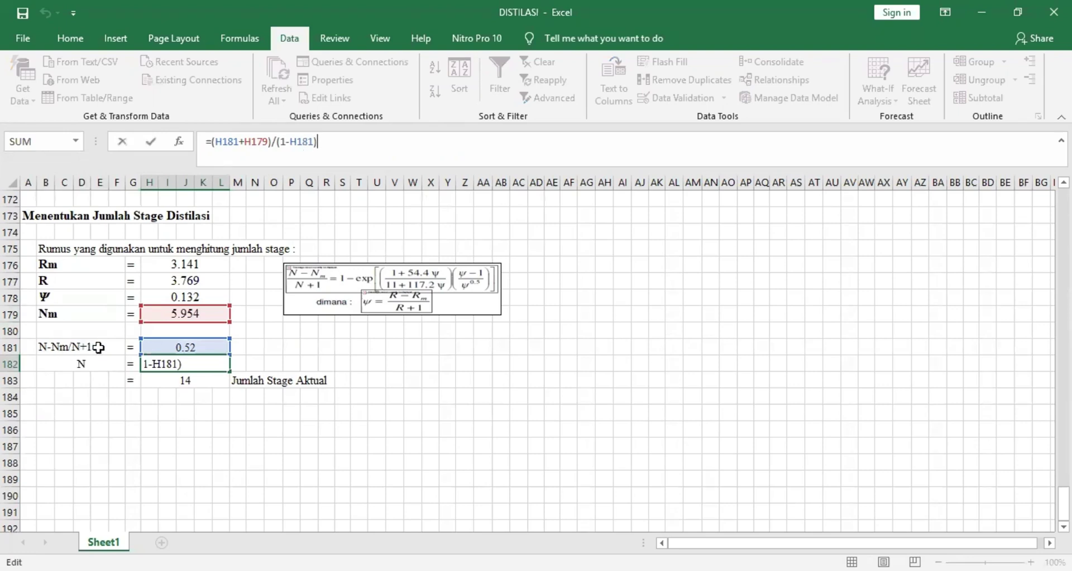
pyautogui.click(158, 420)
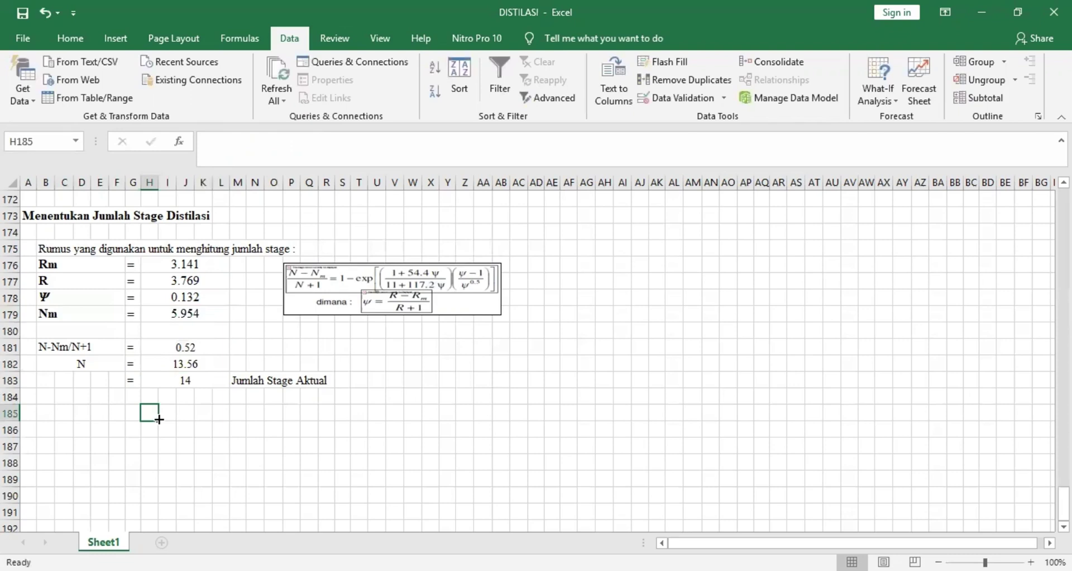
pyautogui.click(188, 380)
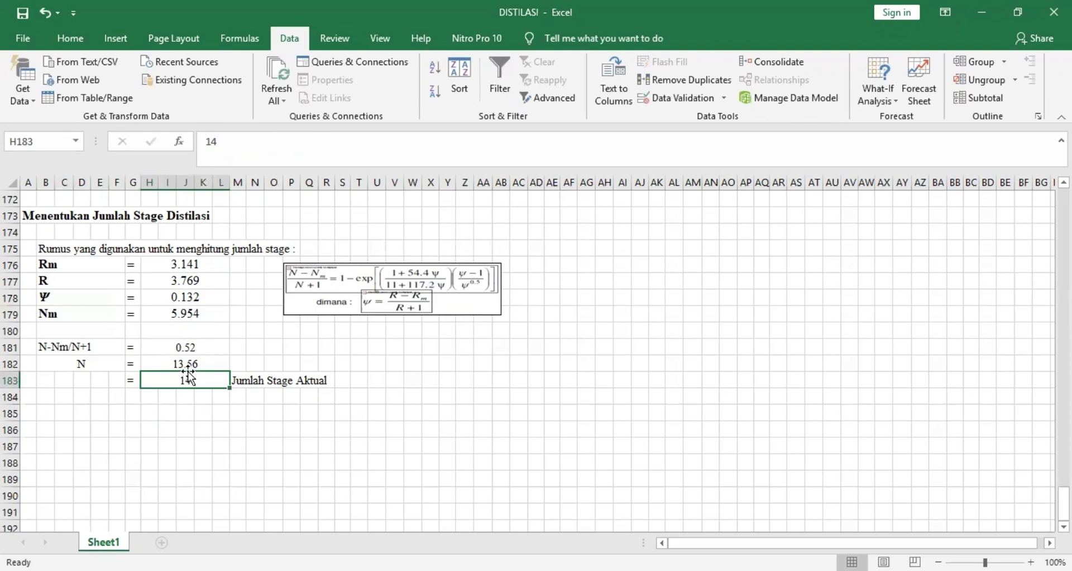
pyautogui.click(223, 415)
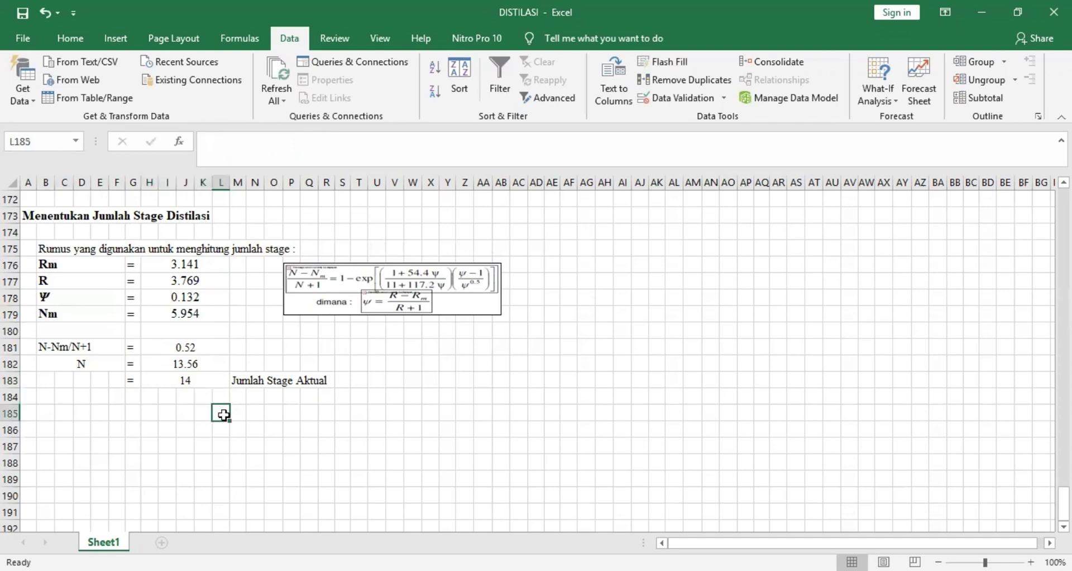